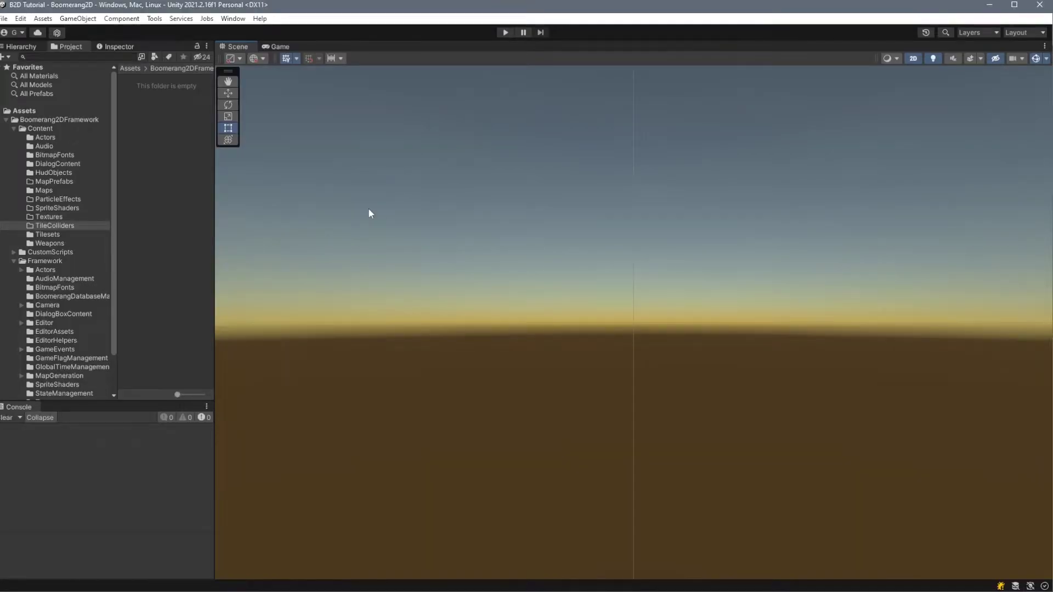
Step: Open Boomerang2D's Tileset Studio and dock it beside the Scene and Game views
left_click(154, 18)
mouse_move(183, 31)
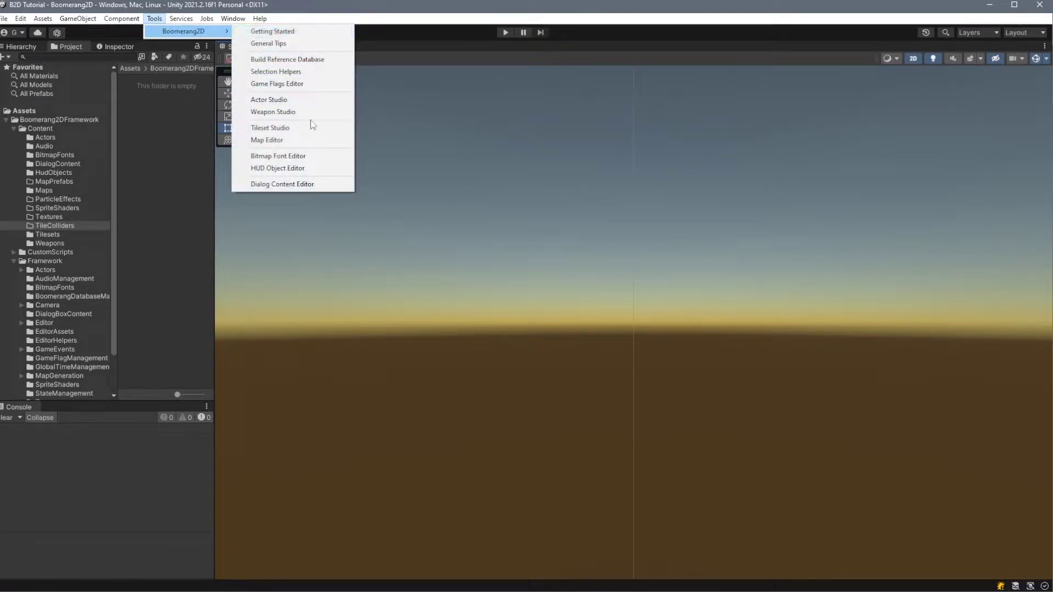
left_click(311, 129)
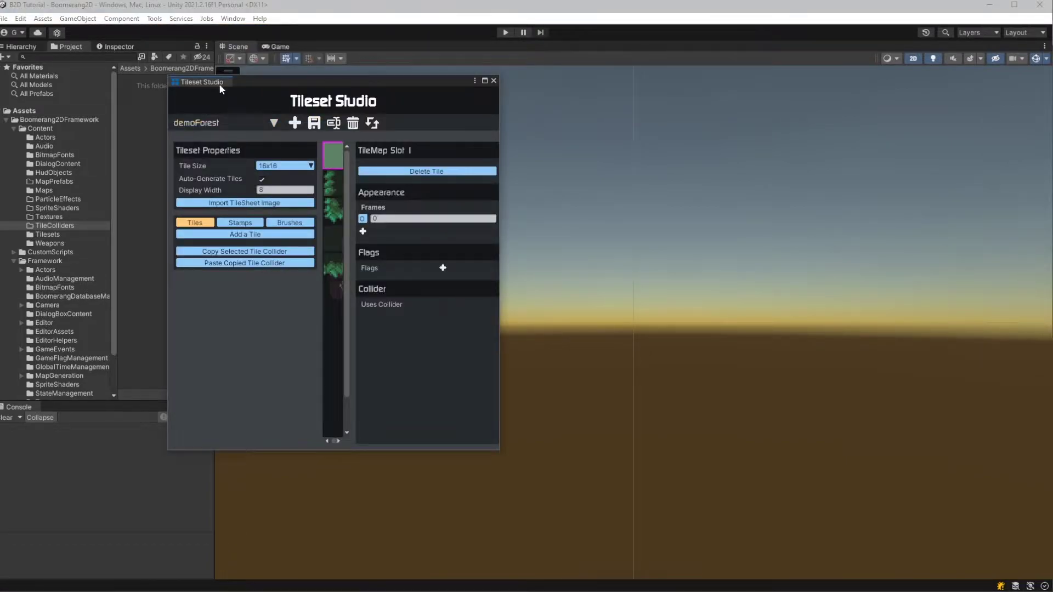
left_click_drag(216, 82, 310, 47)
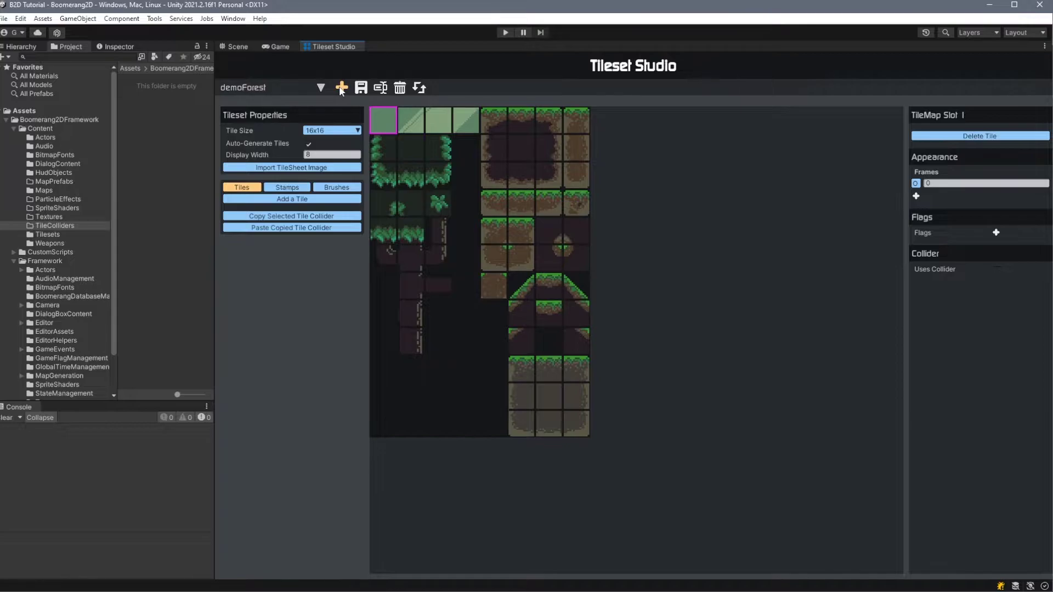
Step: Start a new tileset named TutorialTileset
left_click(341, 88)
left_click(342, 125)
type("Tut")
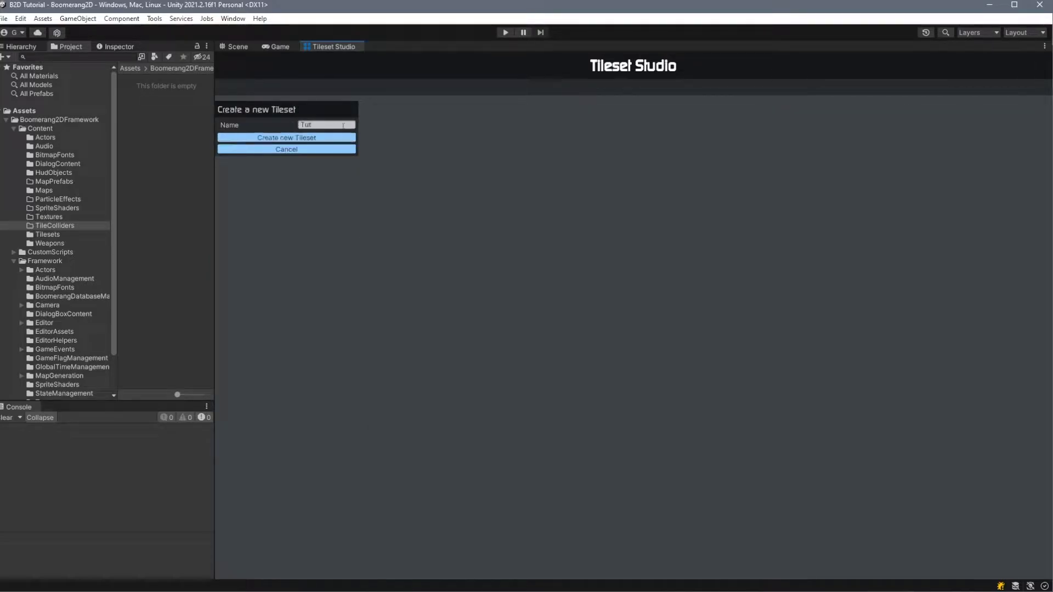
type("orialTileset")
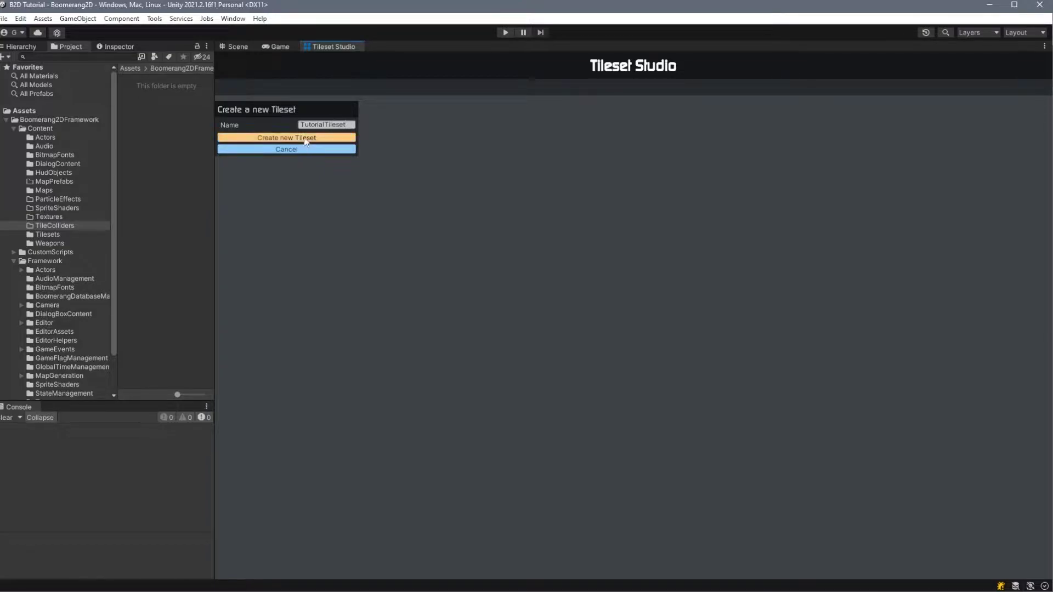
Step: Create TutorialTileset with Auto-Generate Tiles off and tutorialTileset.png as its tile sheet
left_click(306, 140)
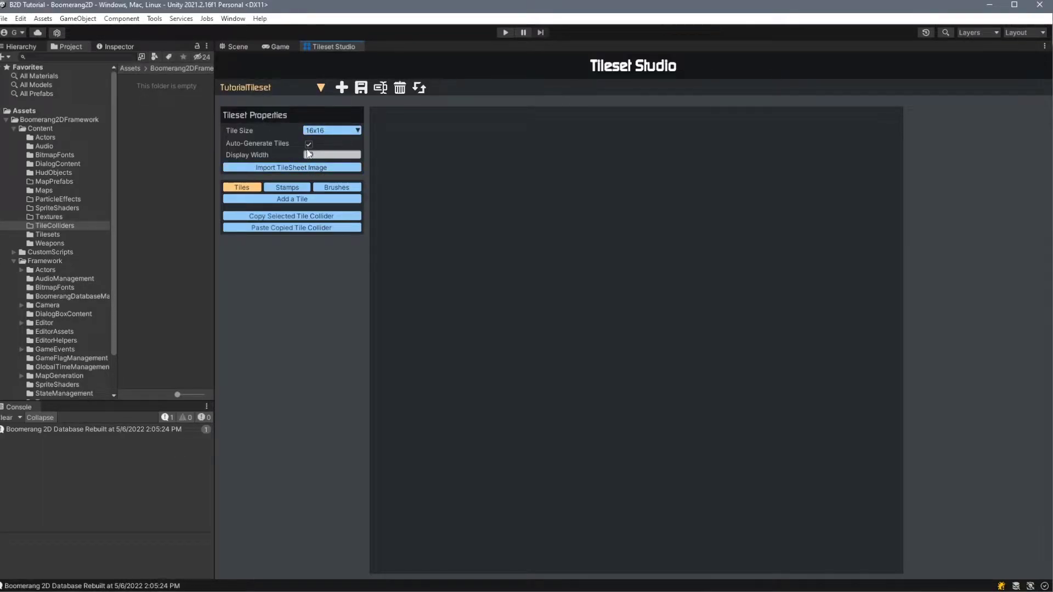
left_click(309, 143)
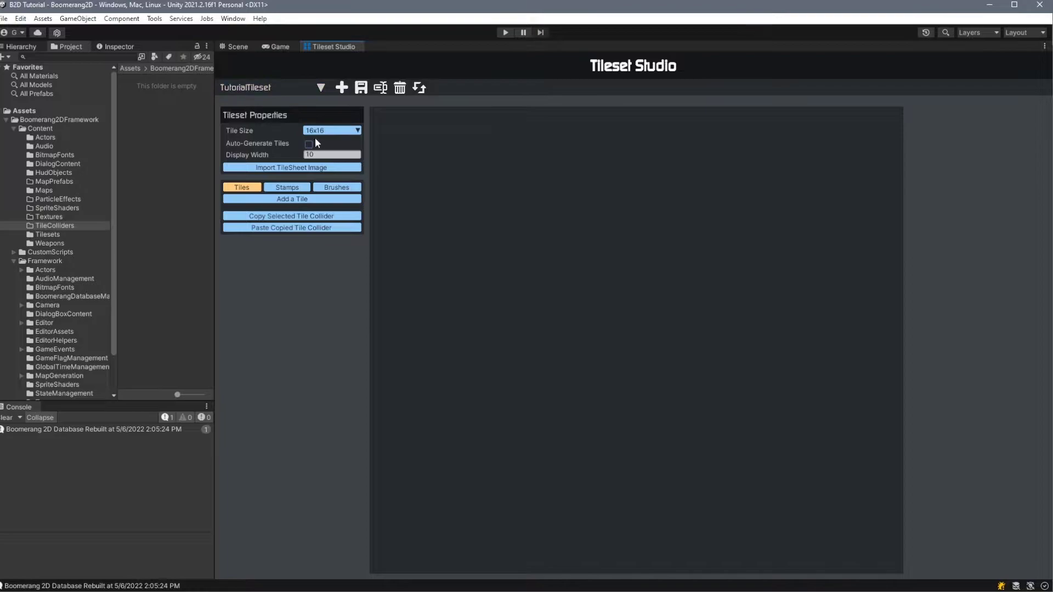
left_click(308, 169)
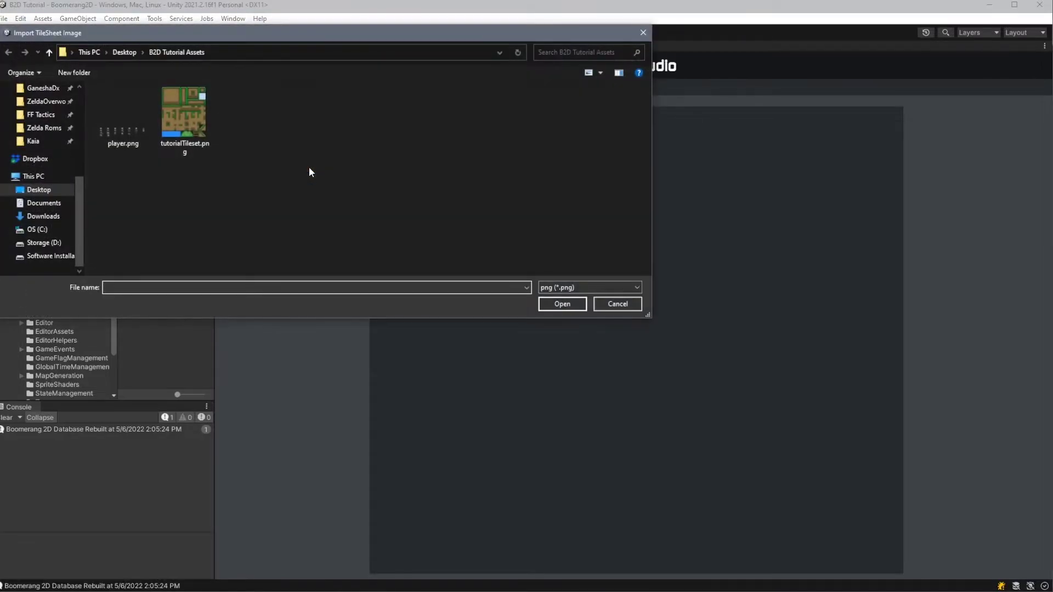
double_click(178, 117)
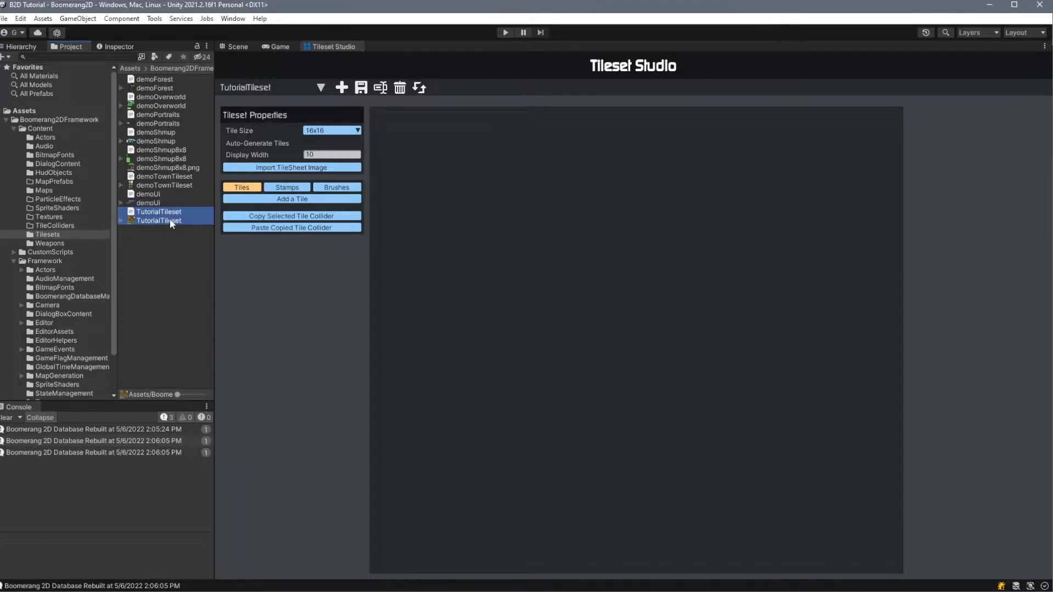
Step: Add a first tile whose frame 0 is the top-left grass corner image
left_click(324, 200)
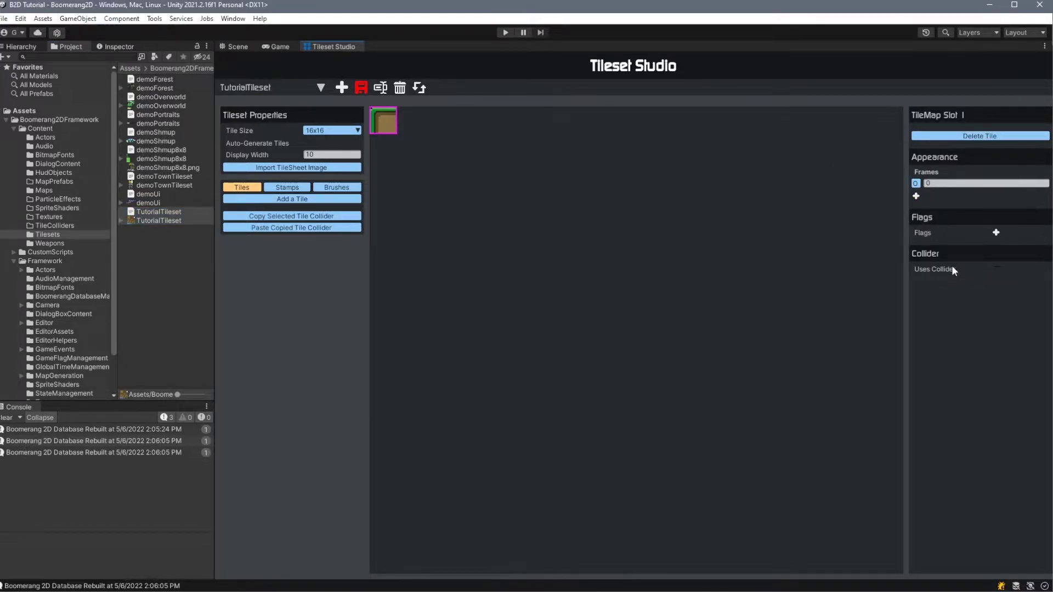
left_click(916, 184)
left_click(916, 184)
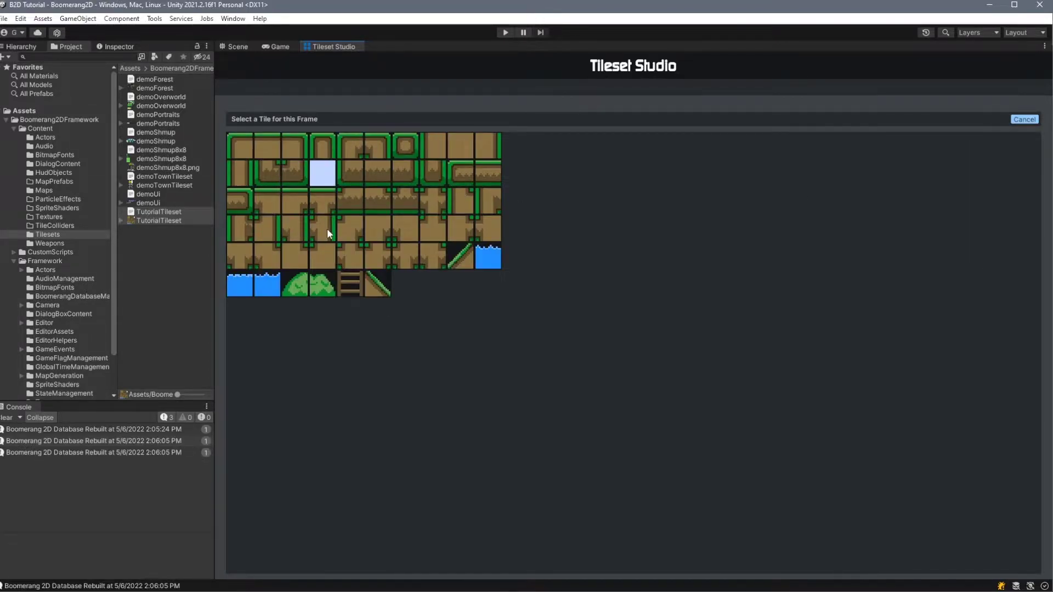
left_click(246, 150)
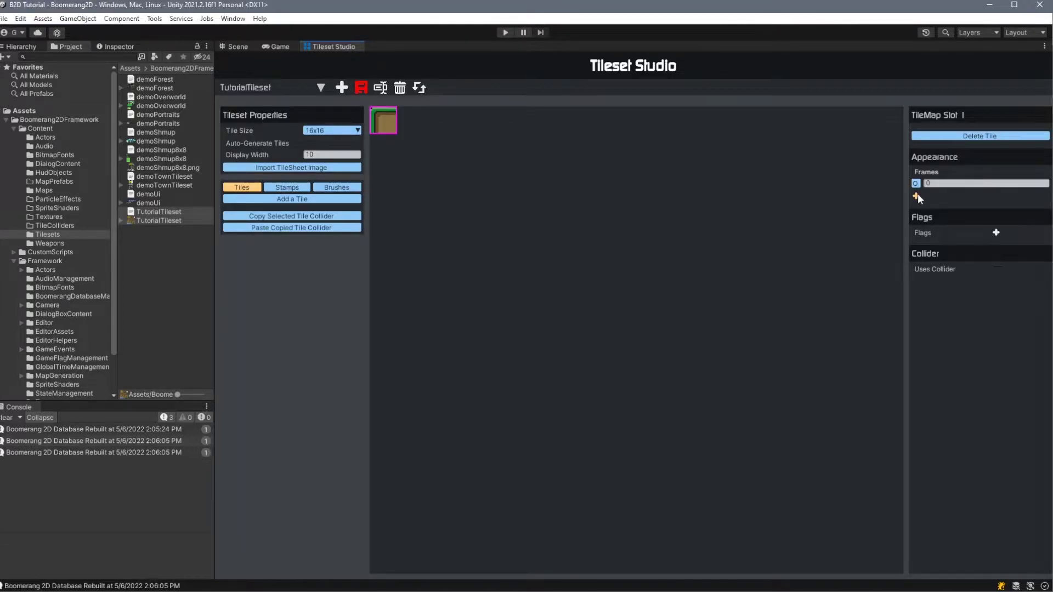
Step: Try a second animation frame and a flag on the tile, then remove the flag
left_click(917, 197)
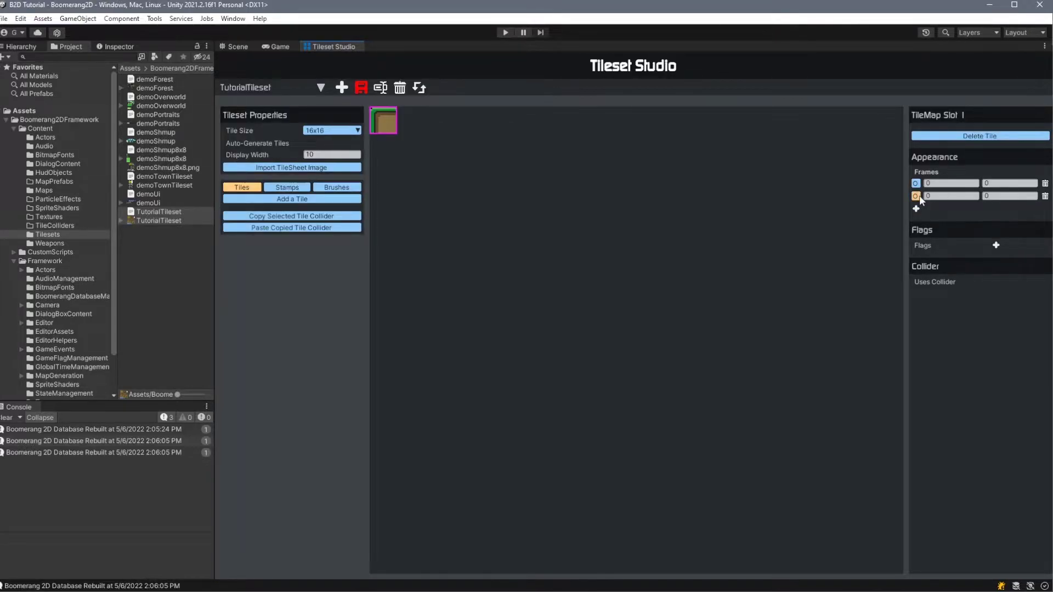
left_click(919, 196)
left_click(269, 144)
left_click(996, 245)
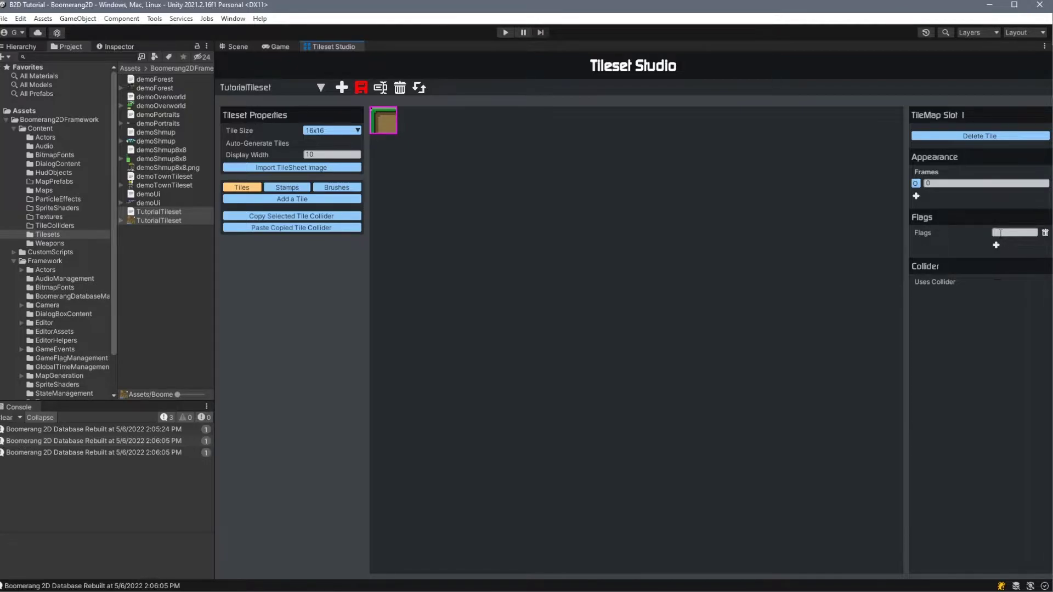
left_click(1044, 232)
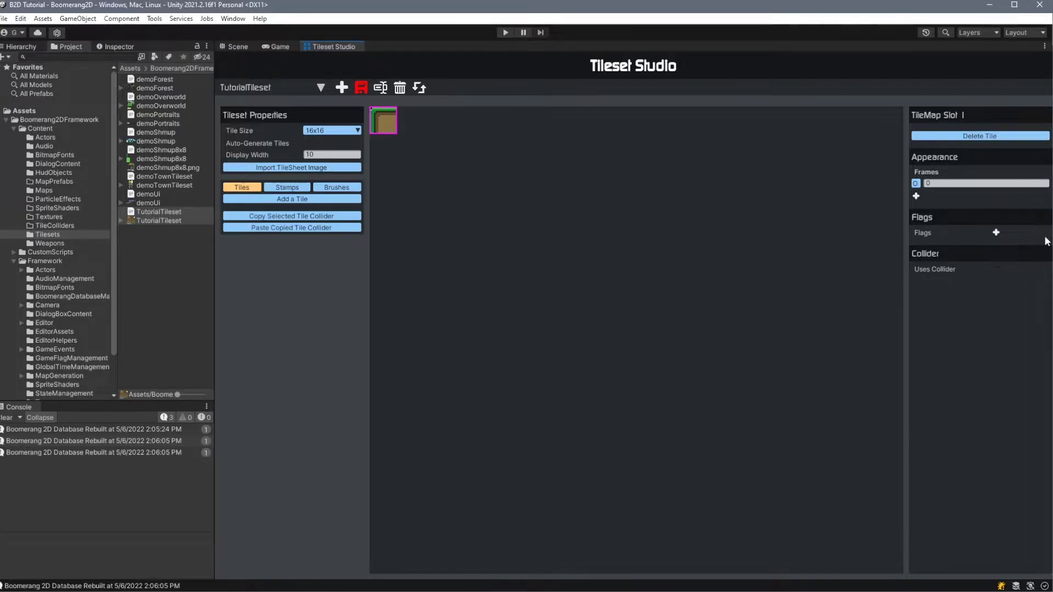
Step: Give the first tile a square collider, testing rotation before returning it to 0
left_click(997, 270)
left_click(997, 271)
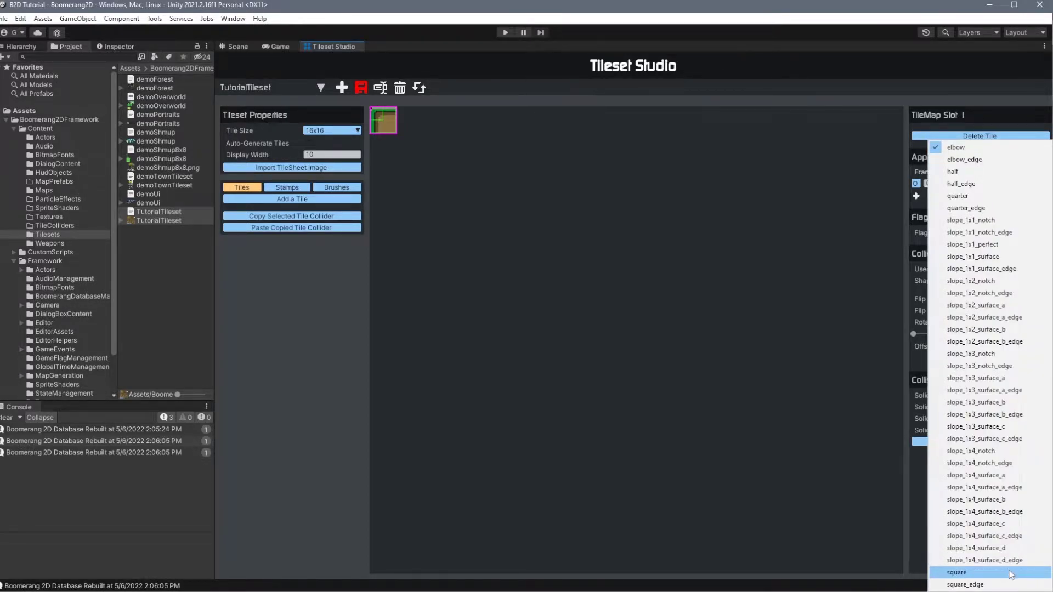
left_click(1010, 573)
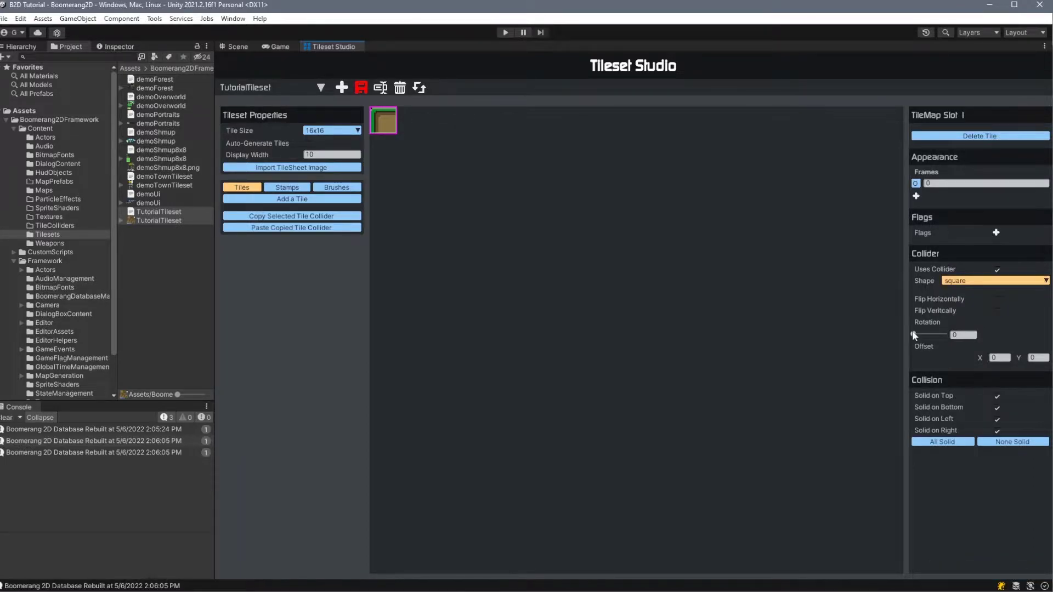
left_click_drag(913, 334, 909, 334)
left_click(996, 357)
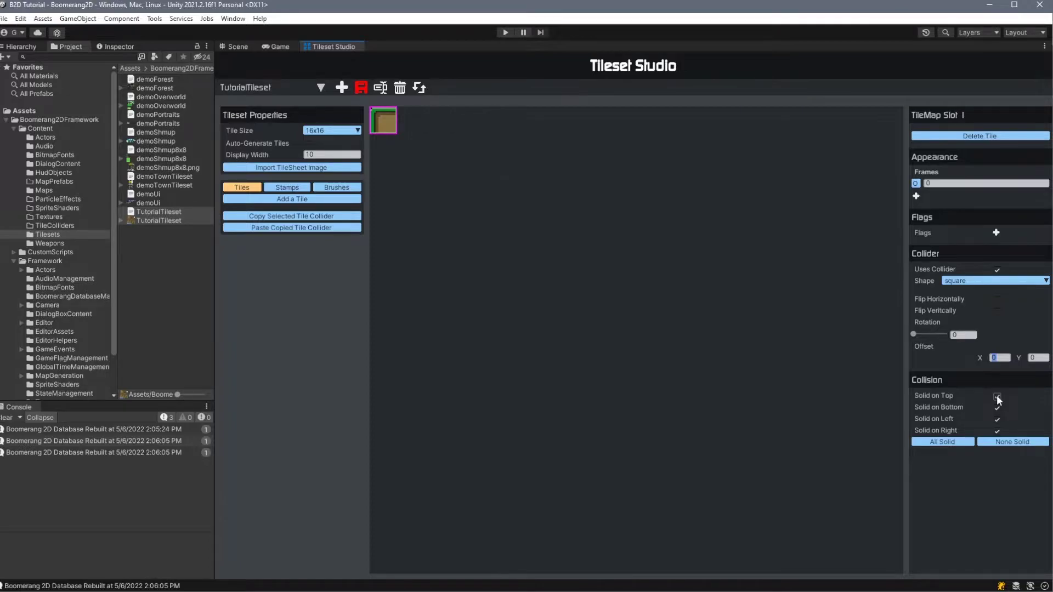
Step: Add a test second tile, then delete it and the remaining hand-made tile
left_click(341, 202)
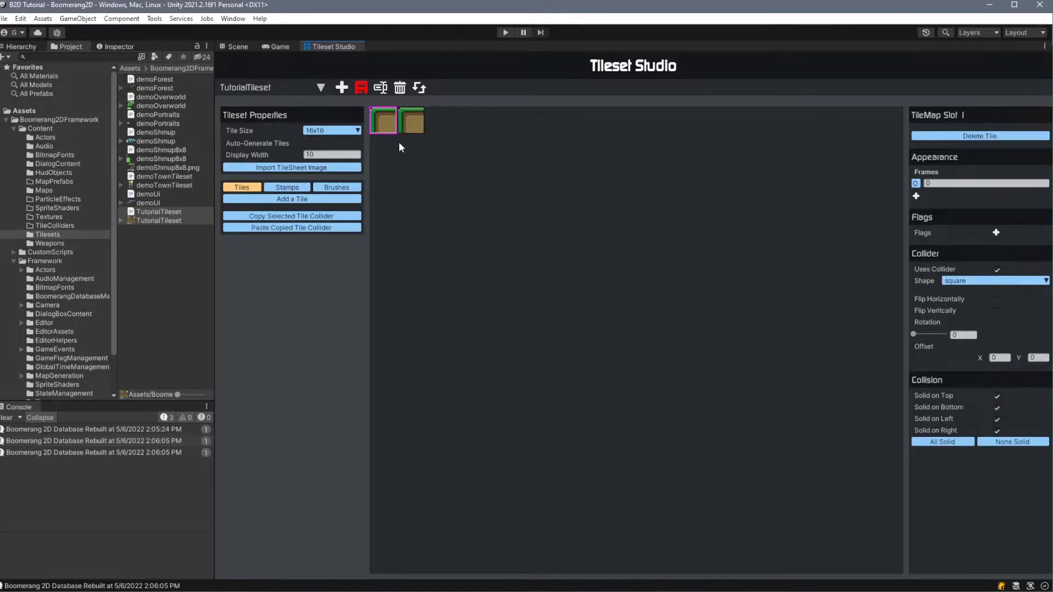
left_click(916, 184)
left_click(265, 146)
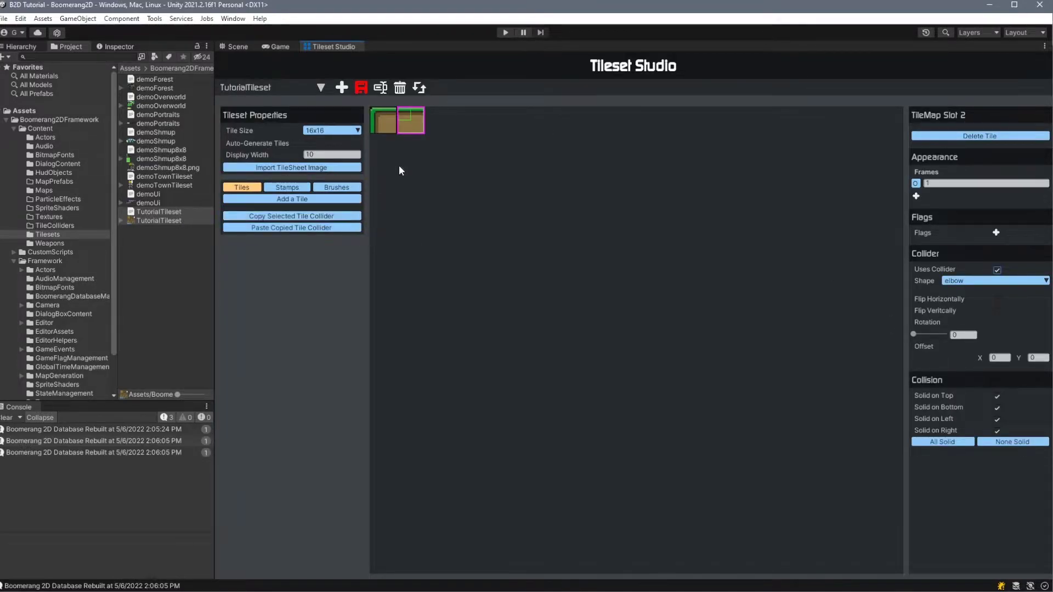
left_click(965, 136)
left_click(389, 131)
left_click(965, 136)
Step: Save, set display width 10, re-import tutorialTileset.png as auto-generated tiles, and view it in Pyxel Edit
left_click(361, 87)
type("10")
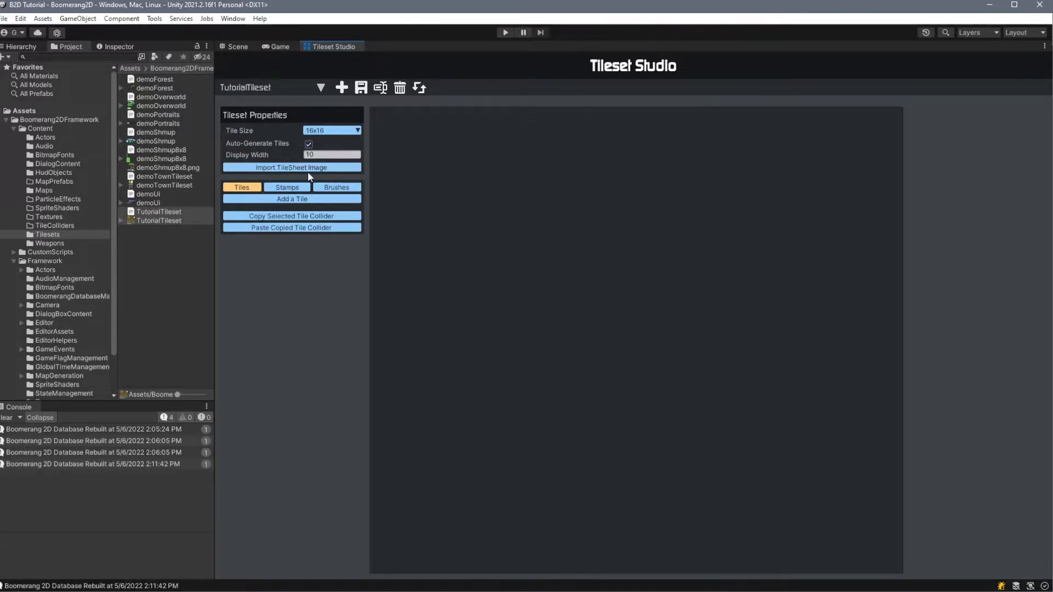
left_click(311, 169)
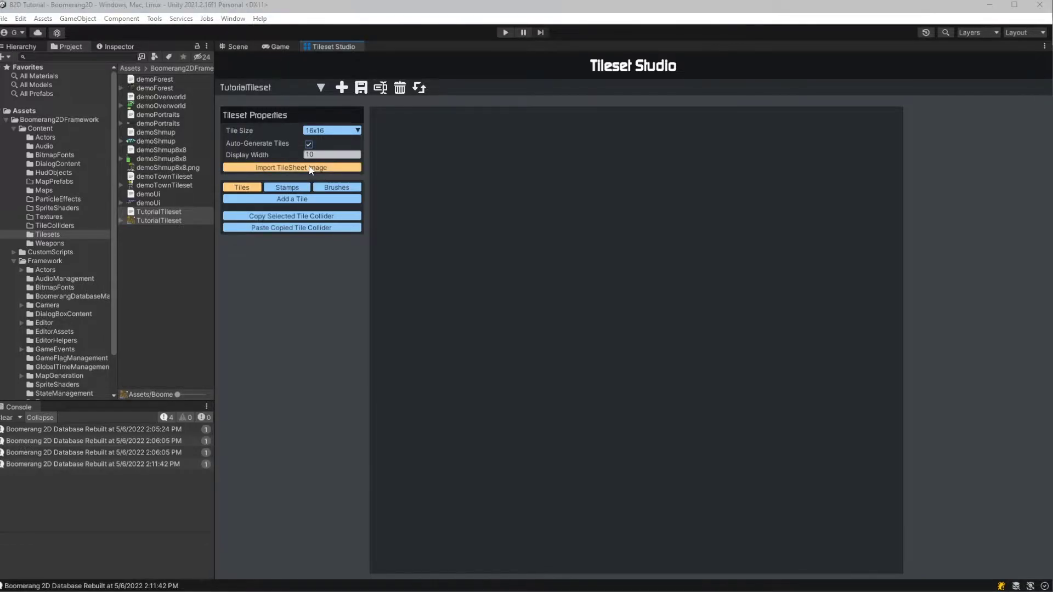
left_click(185, 118)
double_click(184, 117)
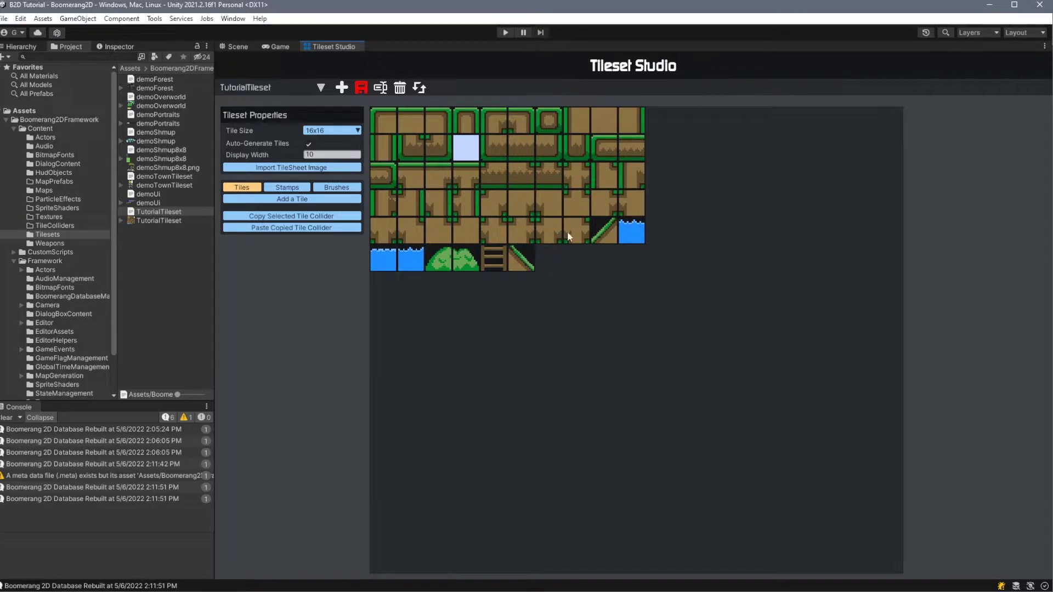
key("alt+Tab")
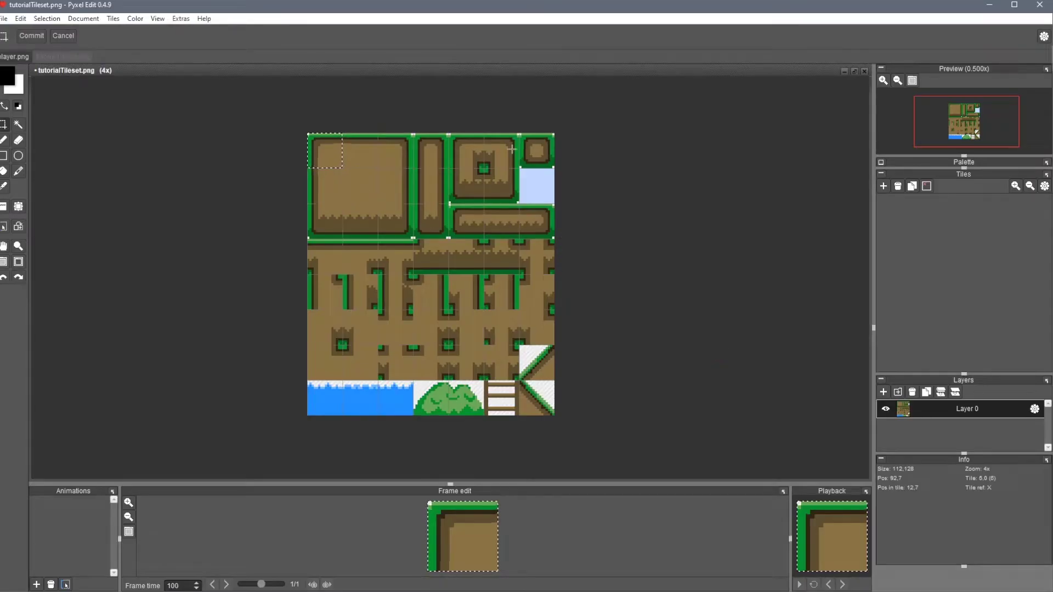
Step: Set display width to 7 and give the top-left grass tile a square collider
key("alt+Tab")
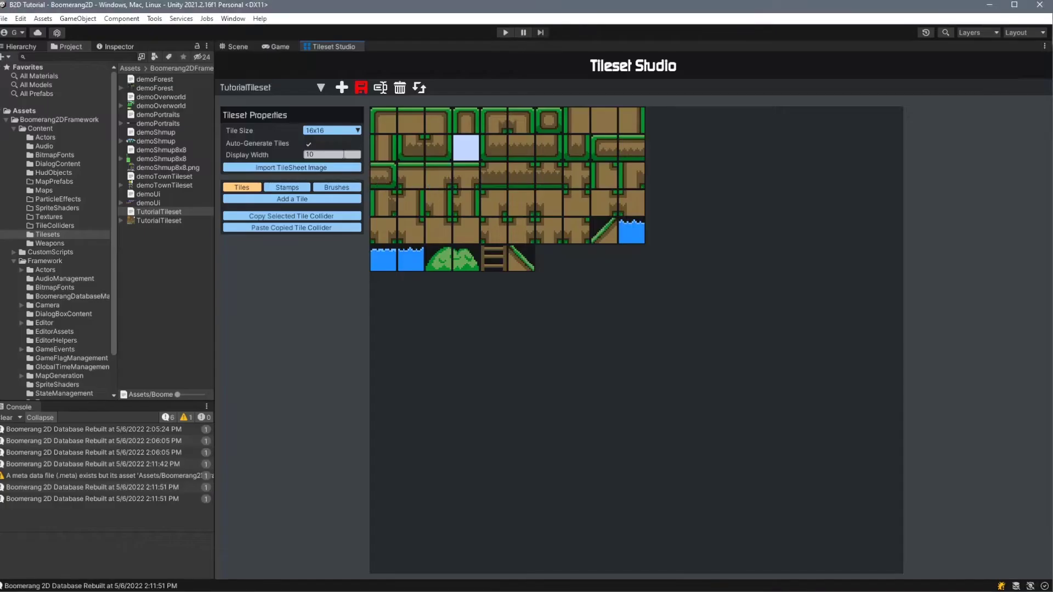
type("7")
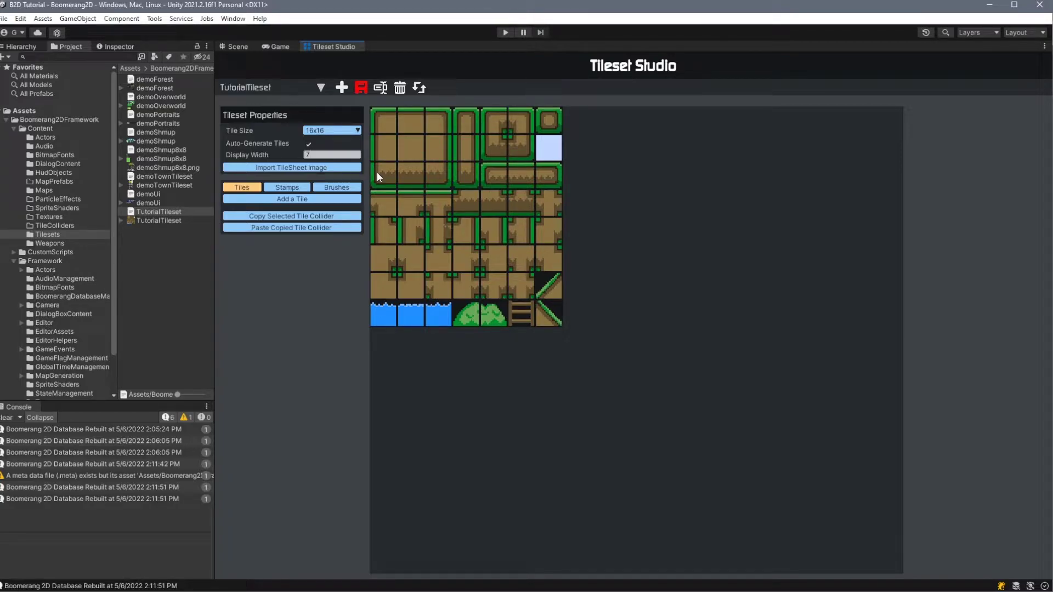
left_click(386, 128)
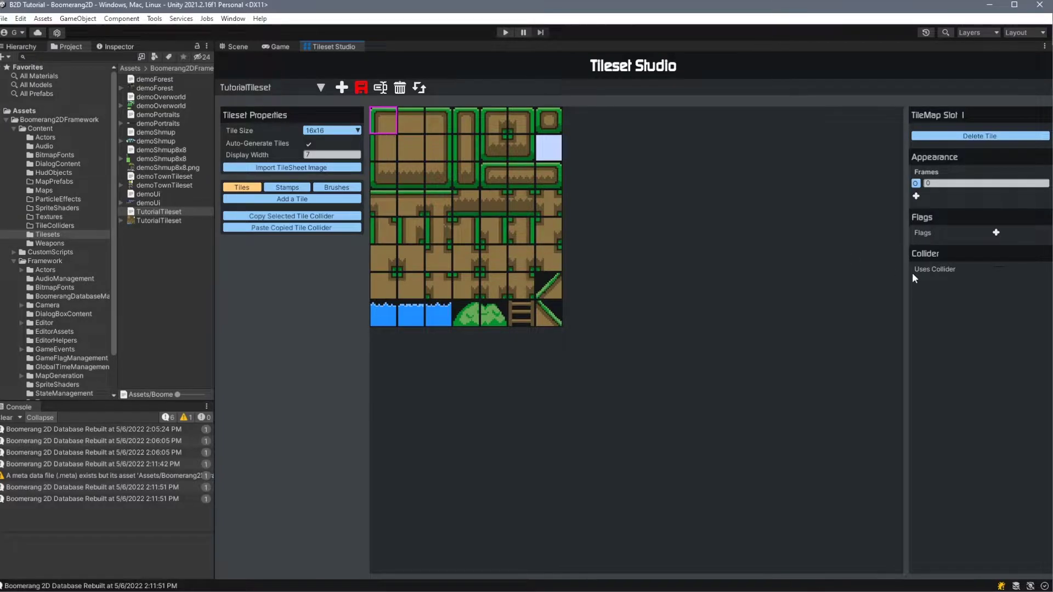
left_click(990, 269)
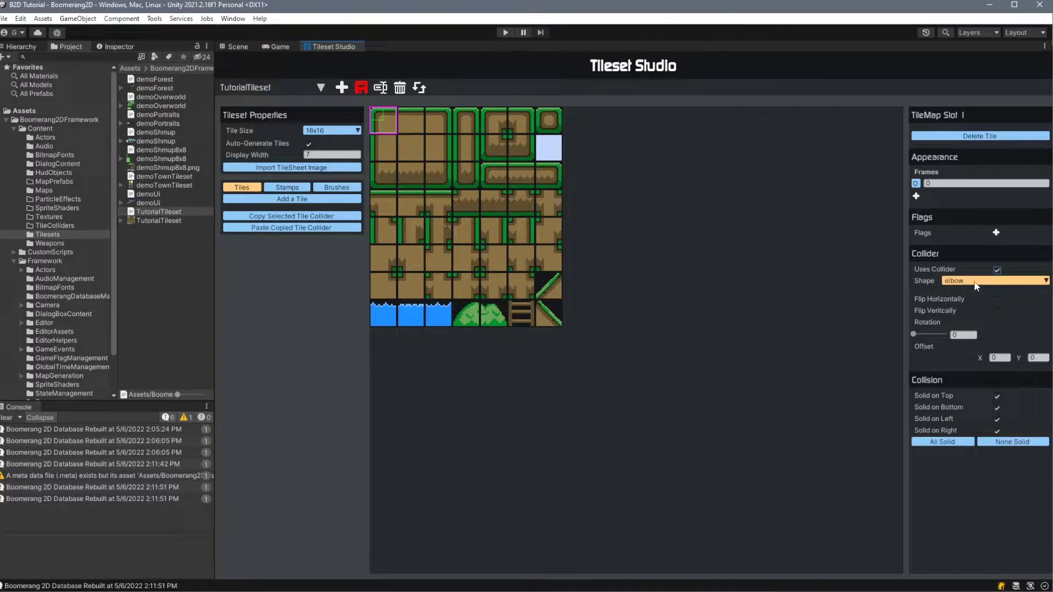
left_click(987, 281)
left_click(976, 573)
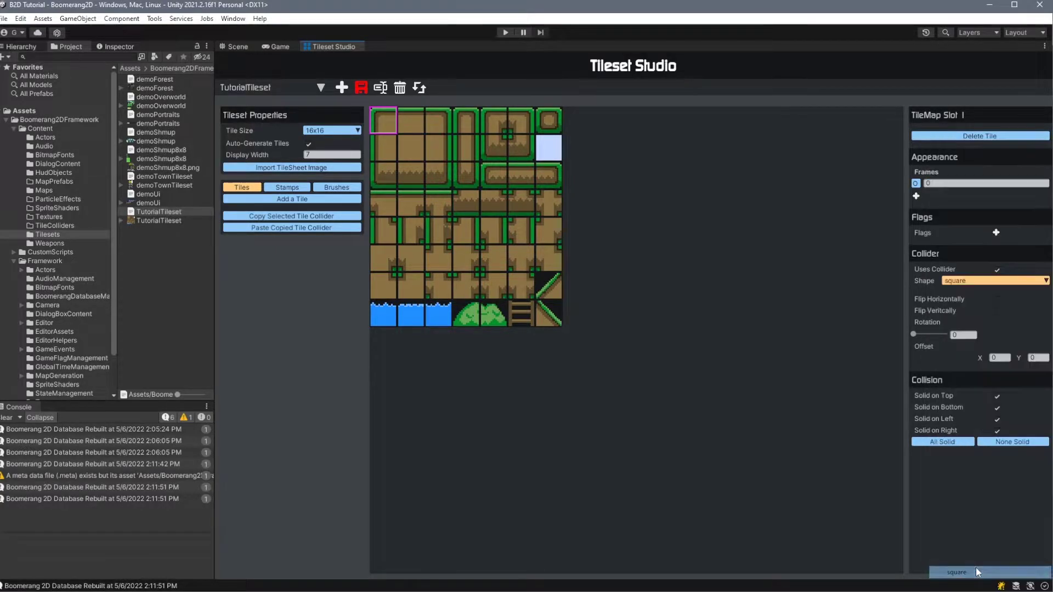
left_click(996, 396)
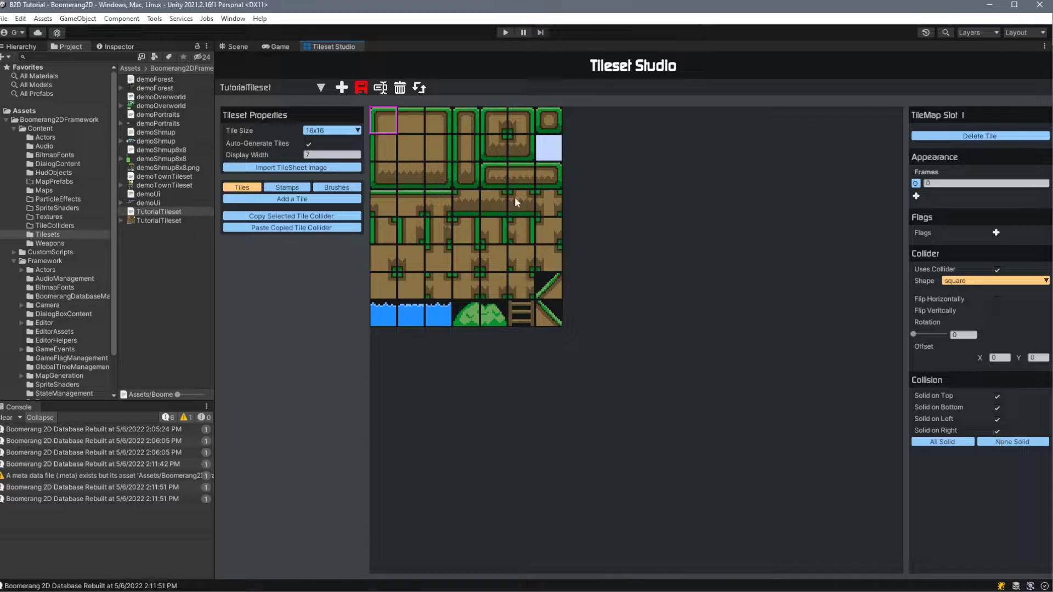
Step: Give the second grass tile a square collider as well
left_click(410, 127)
left_click(996, 271)
left_click(982, 570)
Step: Copy the second tile's square collider and paste it onto the remaining solid grass and dirt tiles
left_click(335, 218)
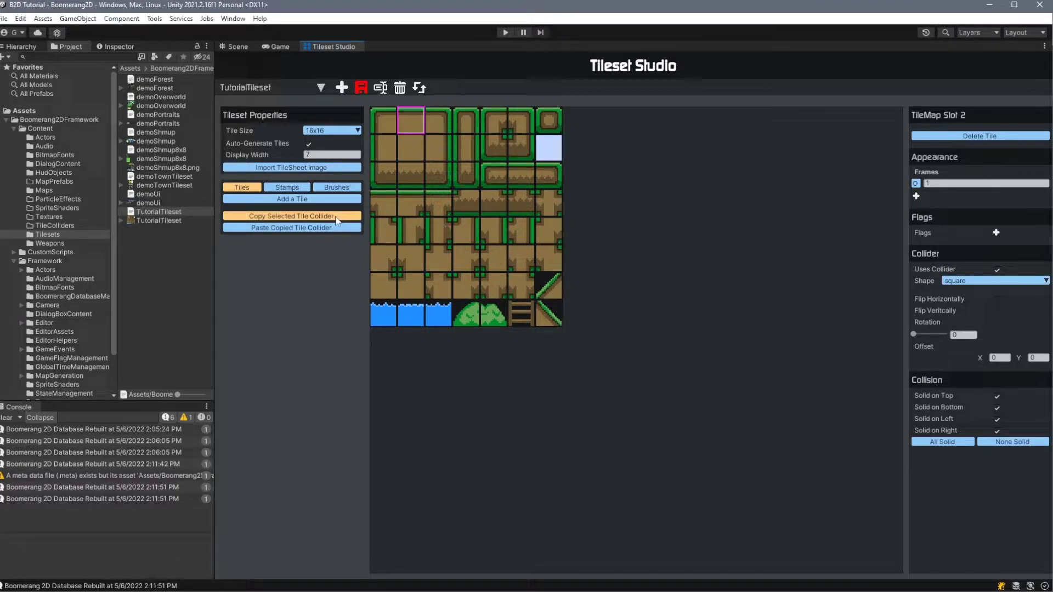
left_click(465, 122)
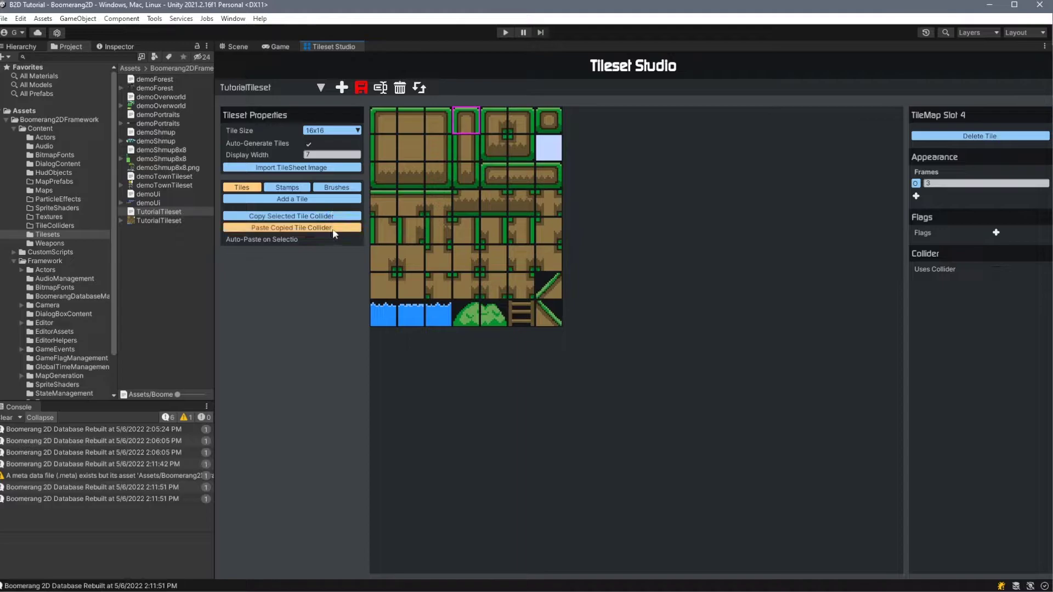
left_click(335, 228)
key("Right")
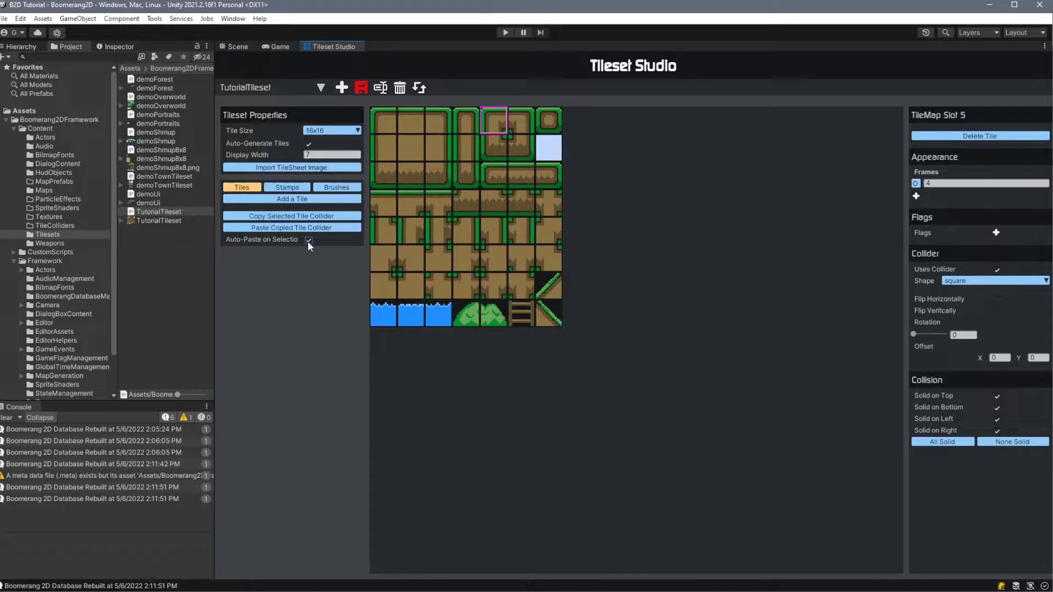
left_click(521, 123)
left_click(548, 122)
left_click(520, 148)
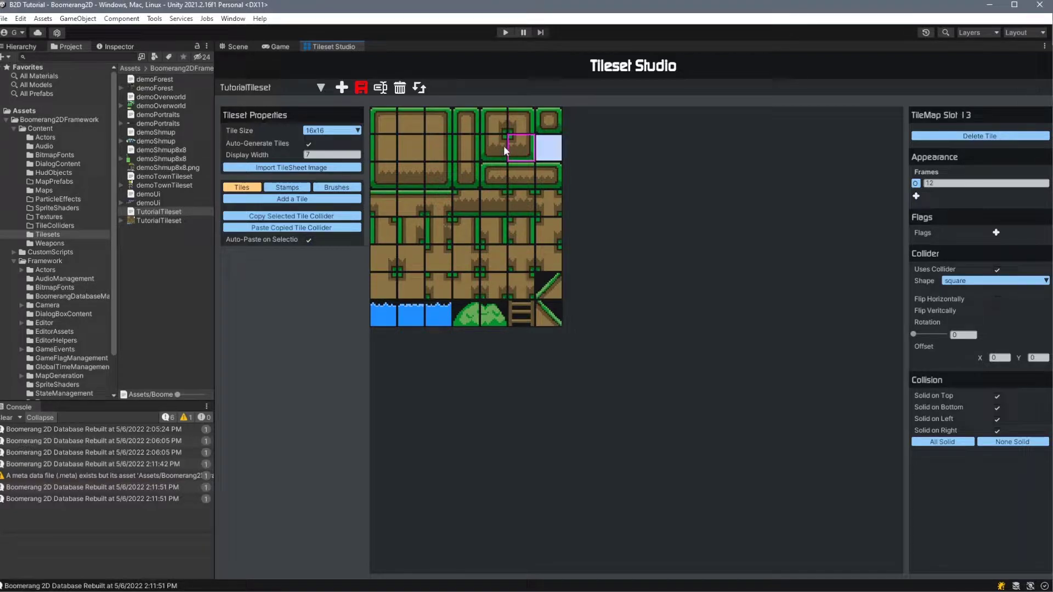
left_click(463, 144)
left_click(515, 284)
Step: Give both slope tiles slope_1x1_perfect colliders, flipping one horizontally
left_click(548, 286)
left_click(982, 282)
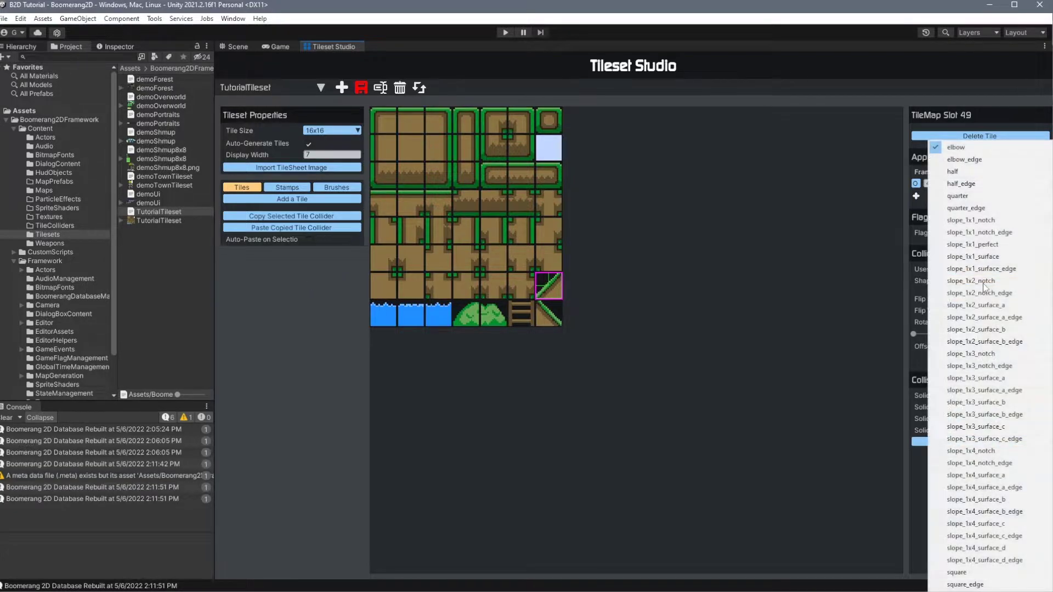
left_click(1013, 247)
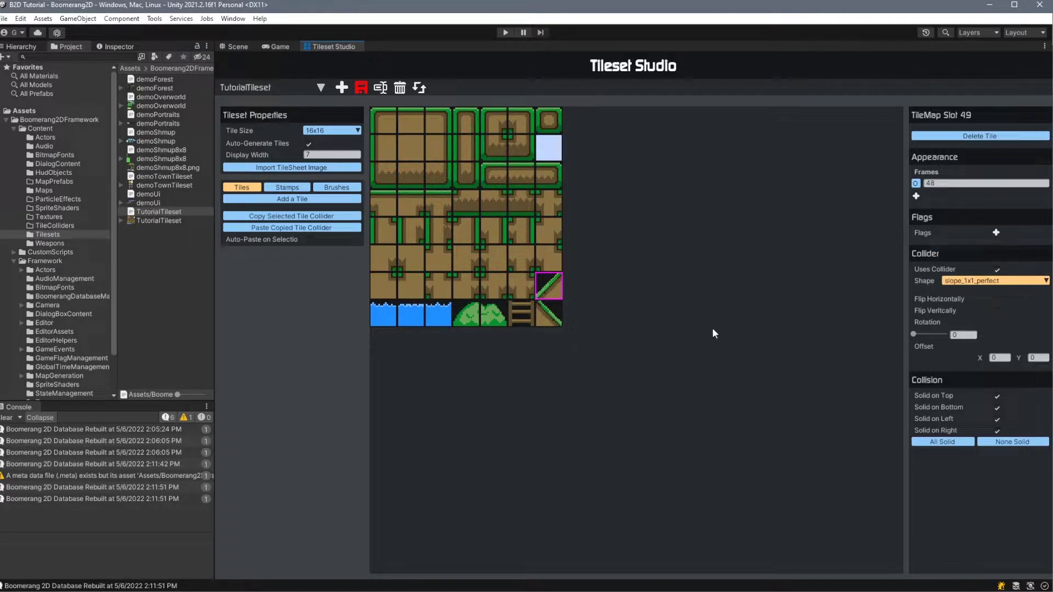
left_click(526, 315)
left_click(997, 300)
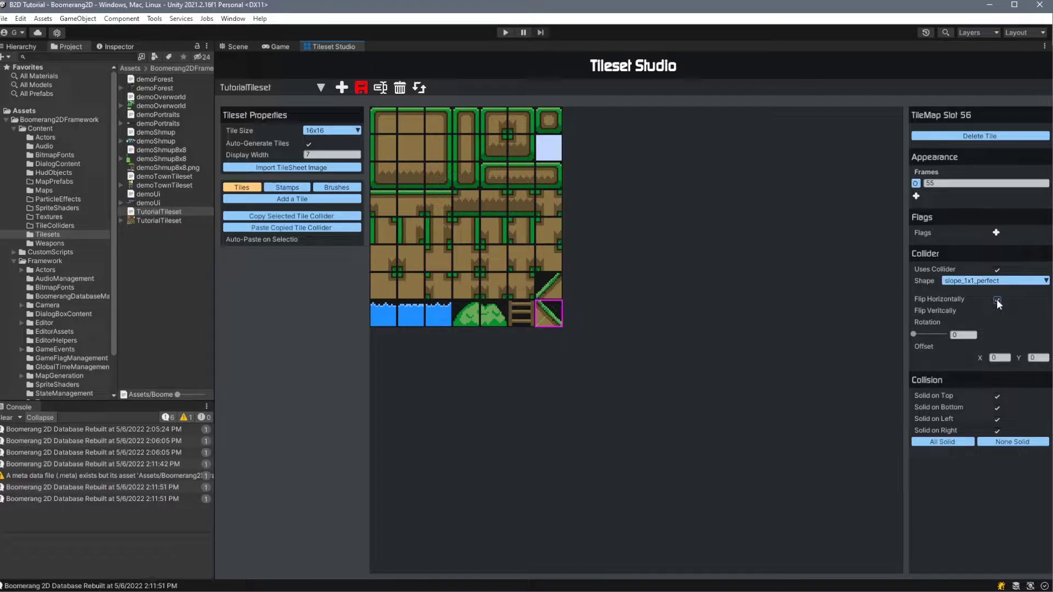
Step: Give the ladder tile a collider solid on no side and a Ladder flag
left_click(524, 316)
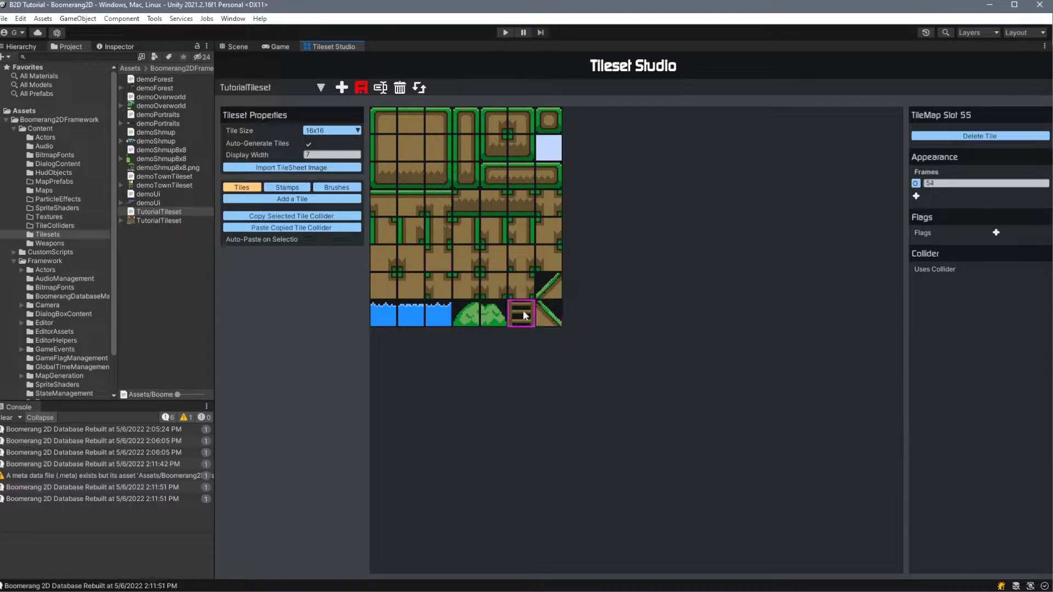
left_click(995, 269)
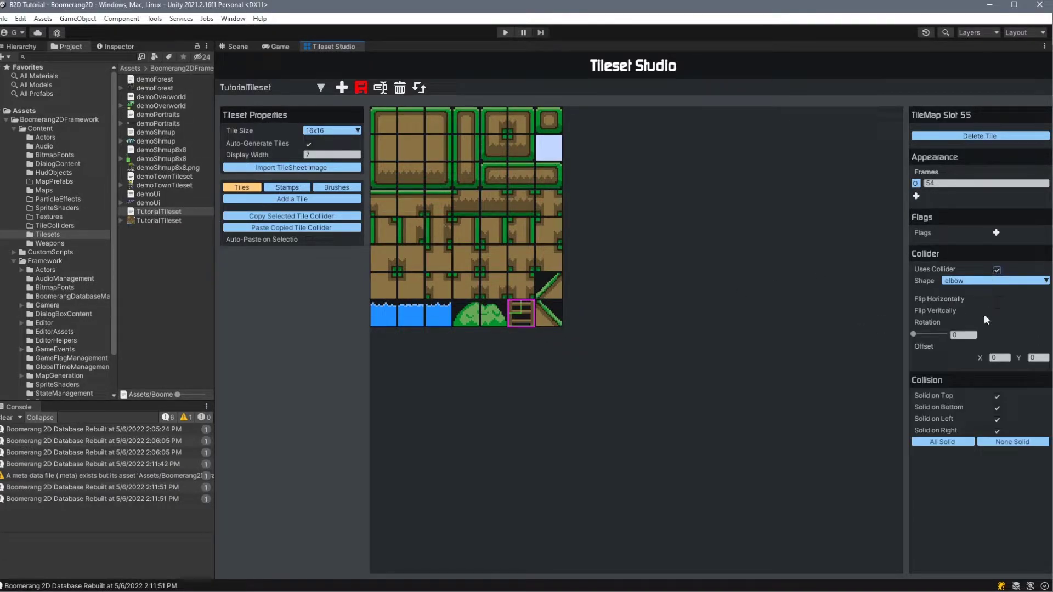
left_click(1004, 442)
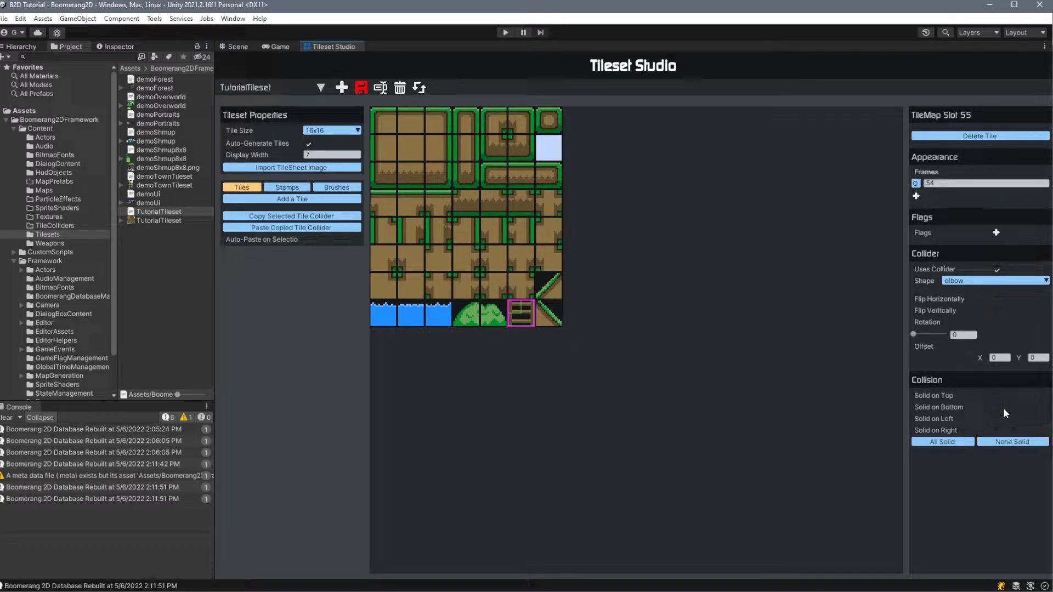
left_click(993, 233)
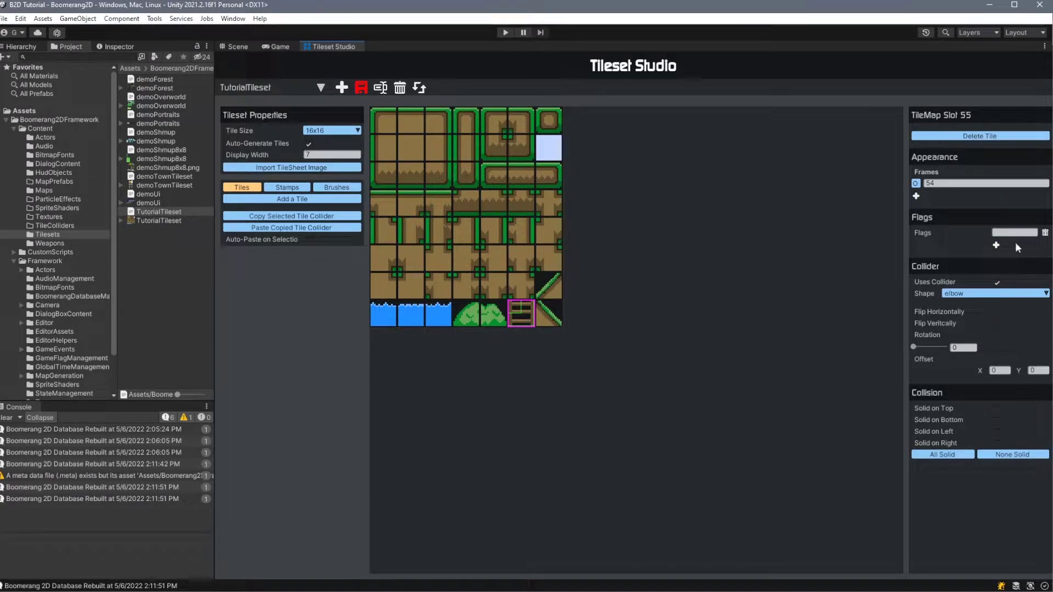
type("Ladder")
key("Return")
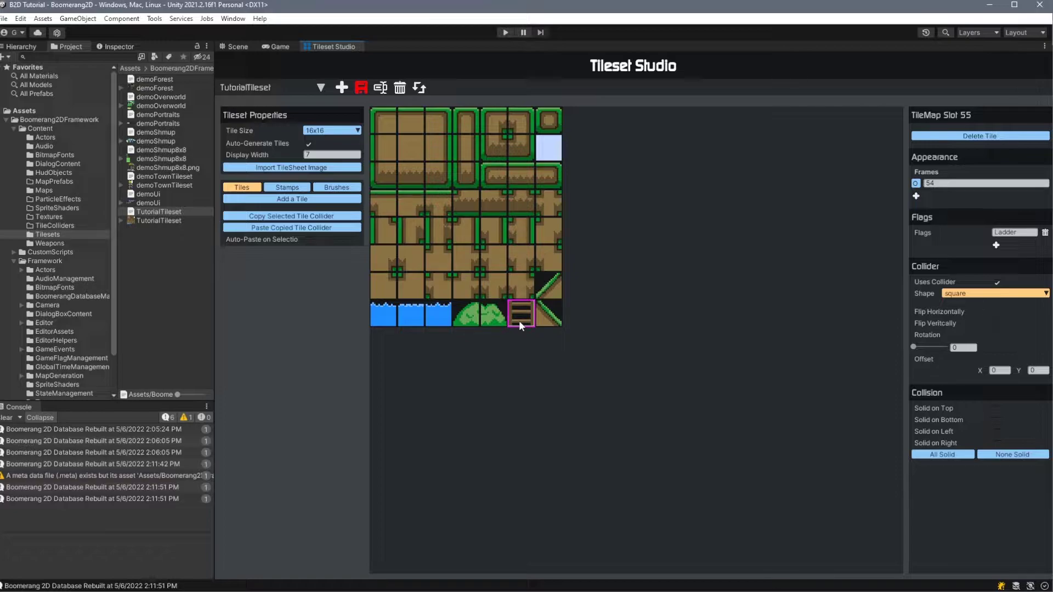
Step: Add the second and third water tiles as extra frames of the first water tile
left_click(384, 313)
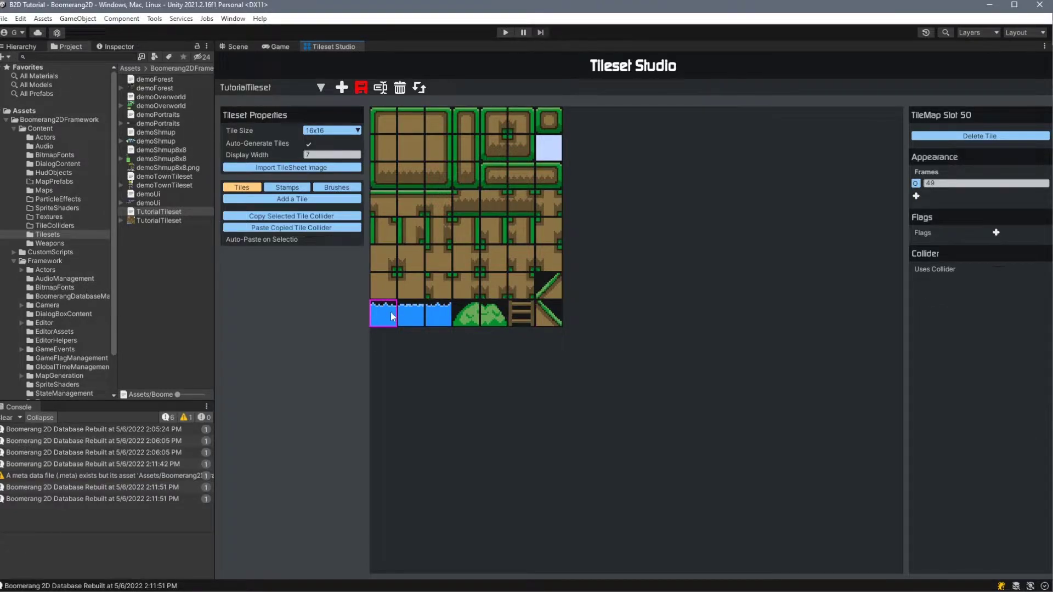
left_click(916, 196)
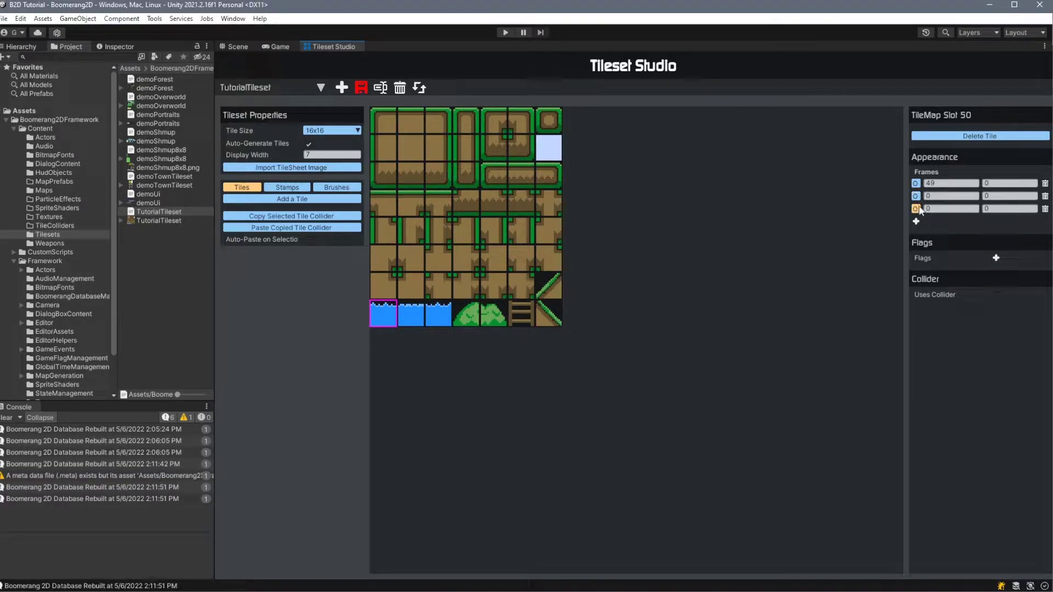
left_click(916, 196)
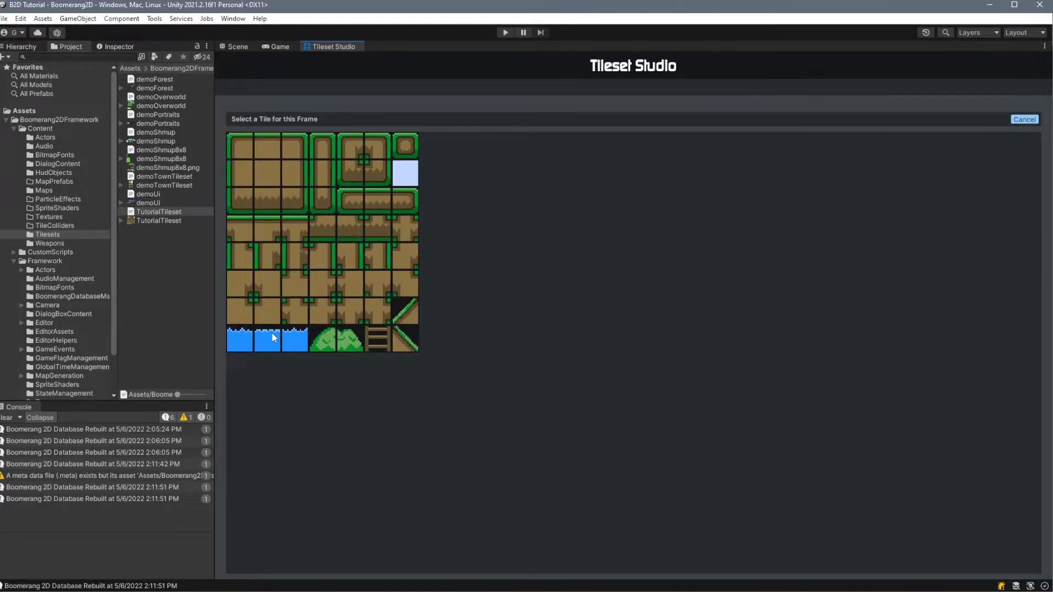
left_click(248, 347)
left_click(916, 208)
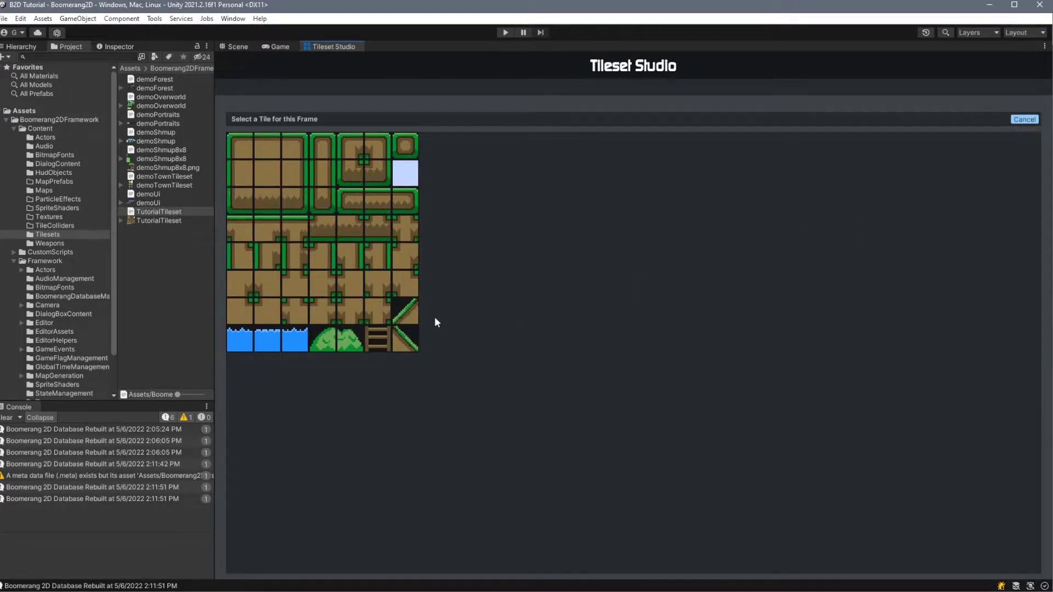
left_click(299, 336)
Step: Set all three water frames to 0.1 s and delete the redundant water tiles
left_click(1000, 184)
type("0.1")
key("Tab")
type("0.1")
key("Tab")
type(".1")
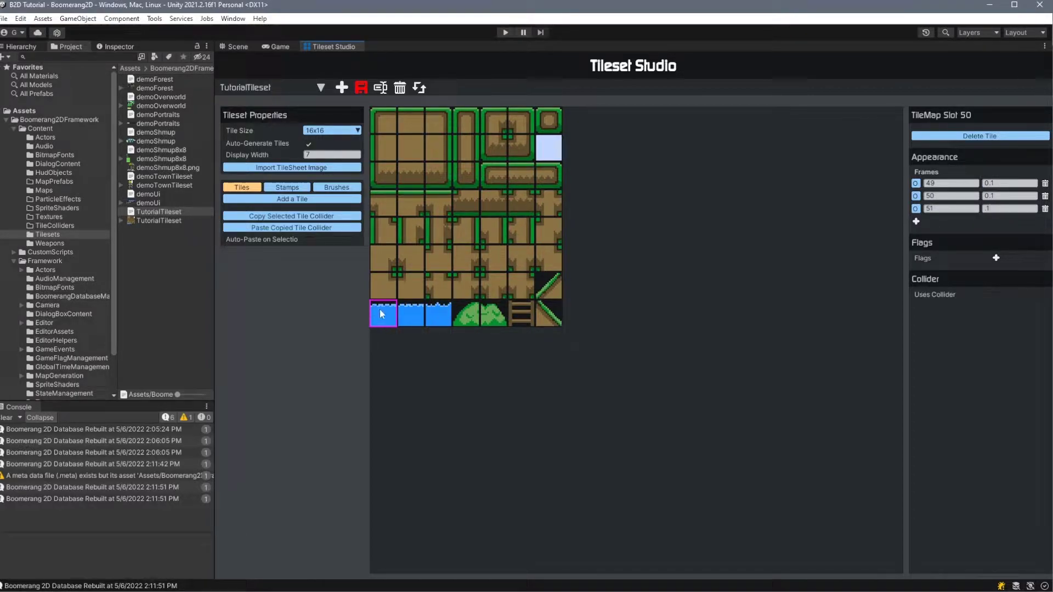
left_click(422, 317)
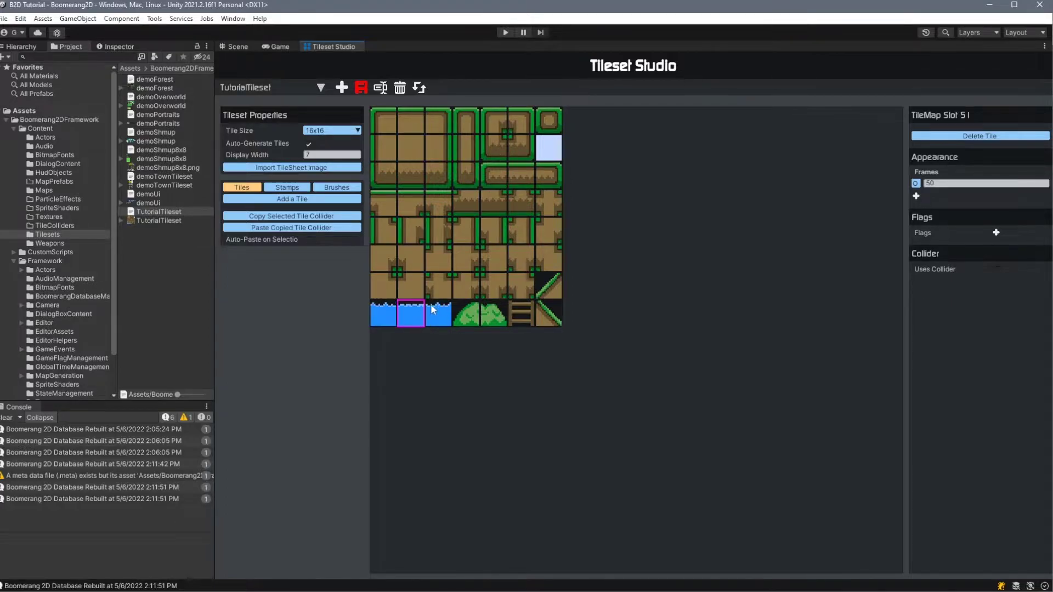
left_click(947, 135)
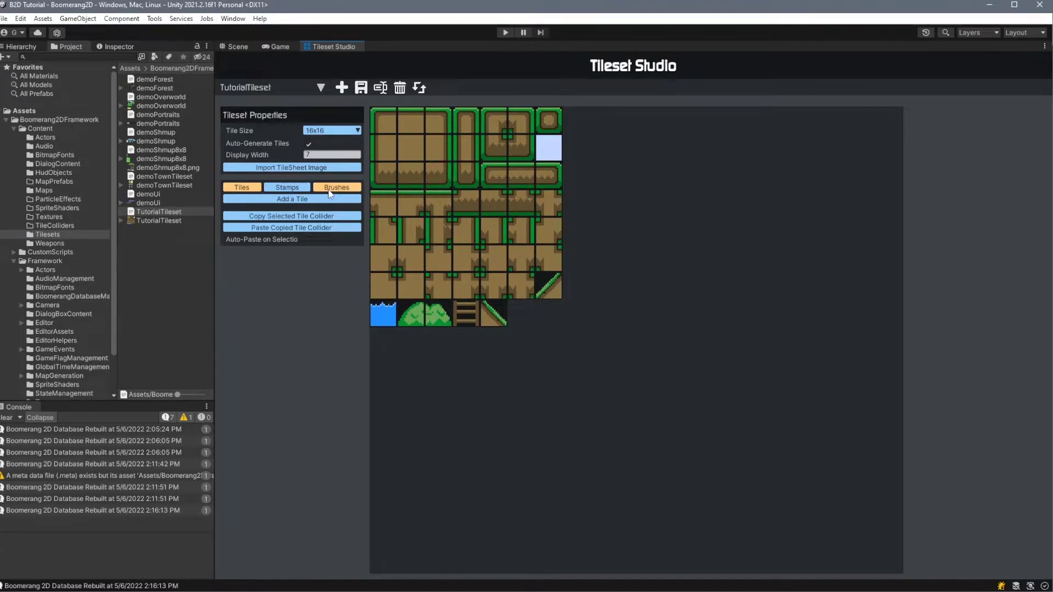
Step: Open the Map Editor and enter a new map named TutorialMap, 60 by 20 tiles
left_click(156, 19)
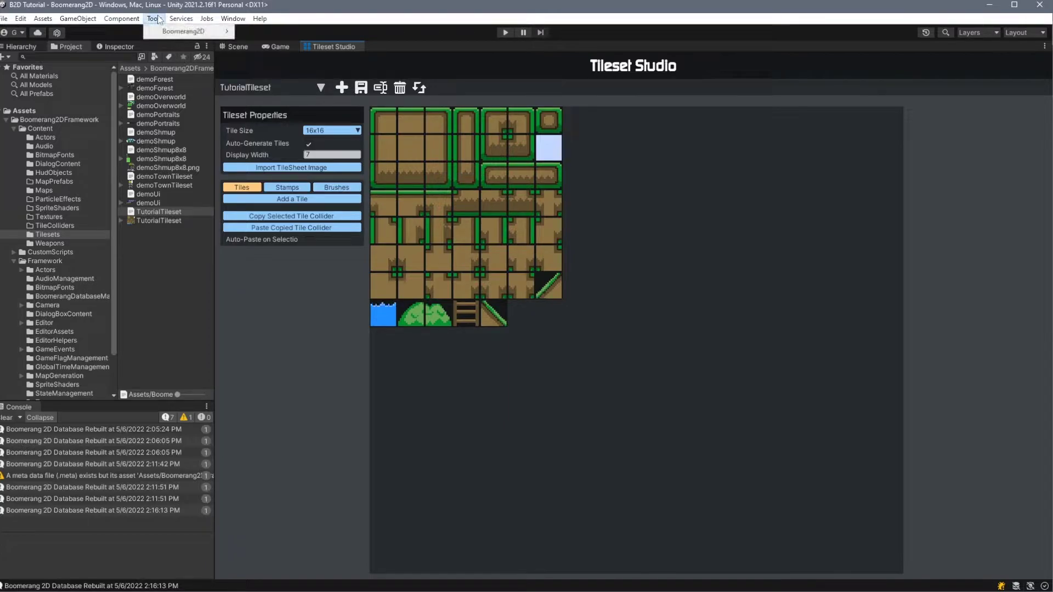
mouse_move(187, 31)
left_click(283, 139)
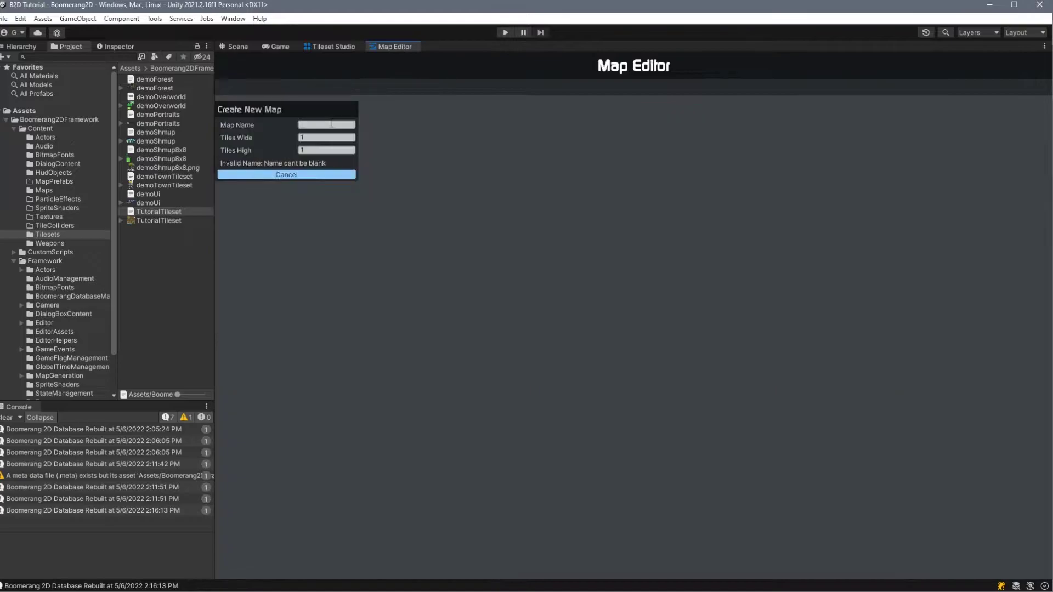
type("TutorialMap")
key("Tab")
type("20")
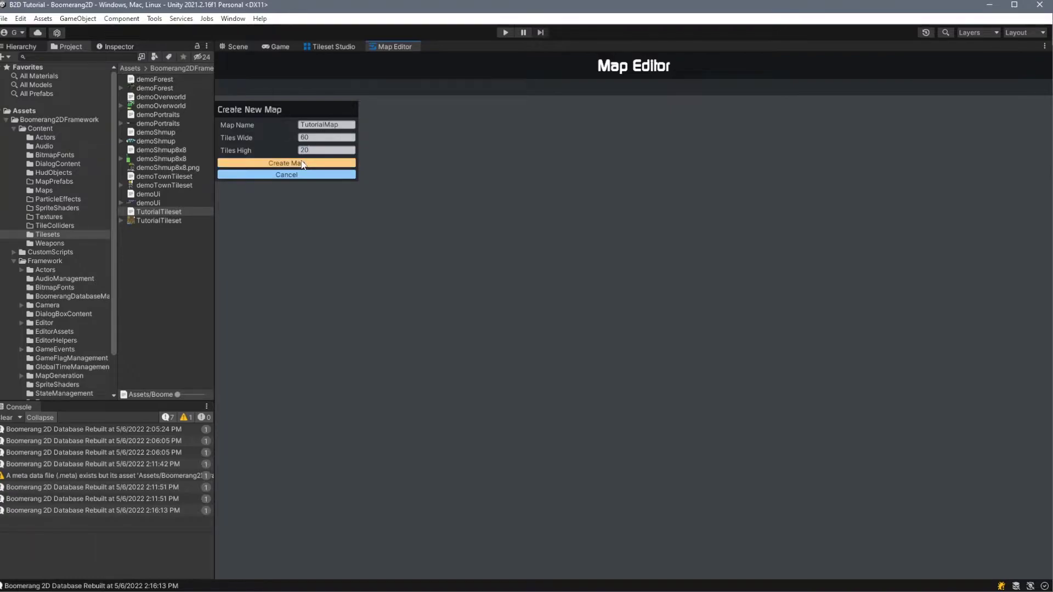
Step: Create the 60x20 TutorialMap and zoom in and out with the mouse wheel
left_click(302, 164)
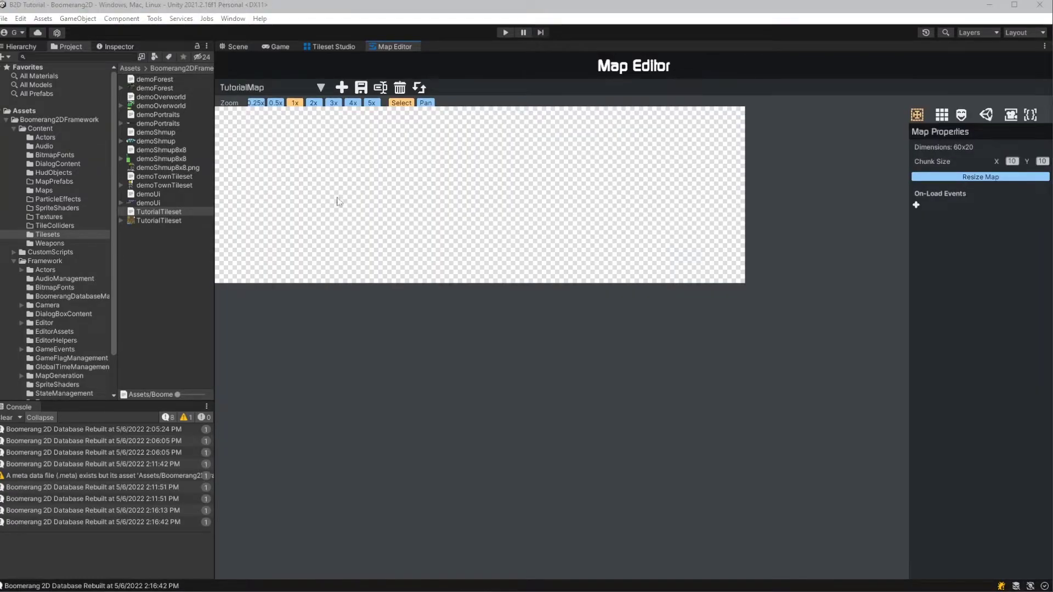
scroll(352, 191, "up", 1)
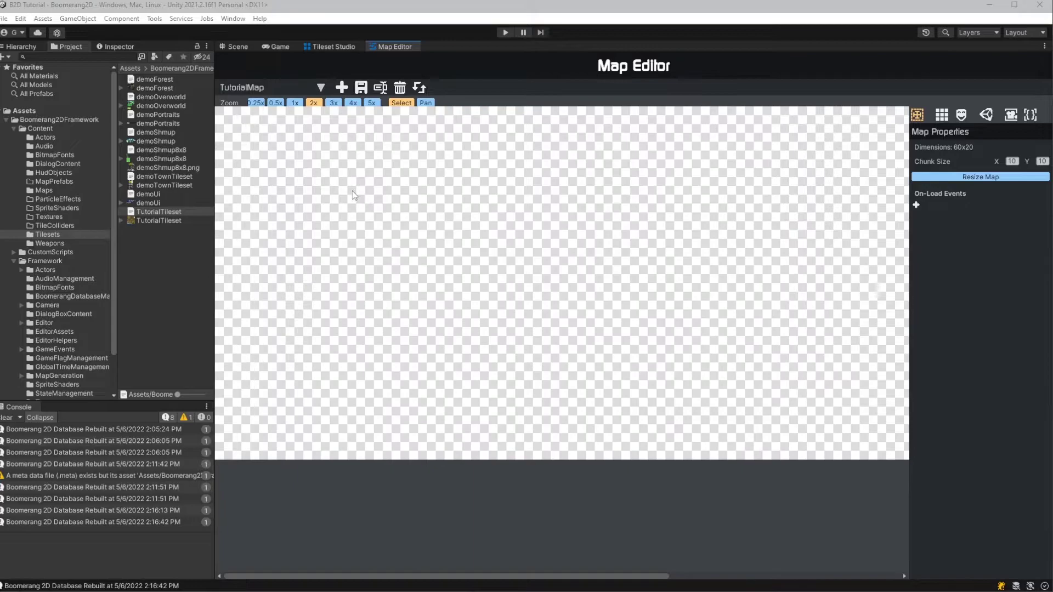
scroll(352, 190, "down", 1)
scroll(352, 191, "down", 1)
scroll(352, 191, "up", 2)
scroll(352, 191, "up", 1)
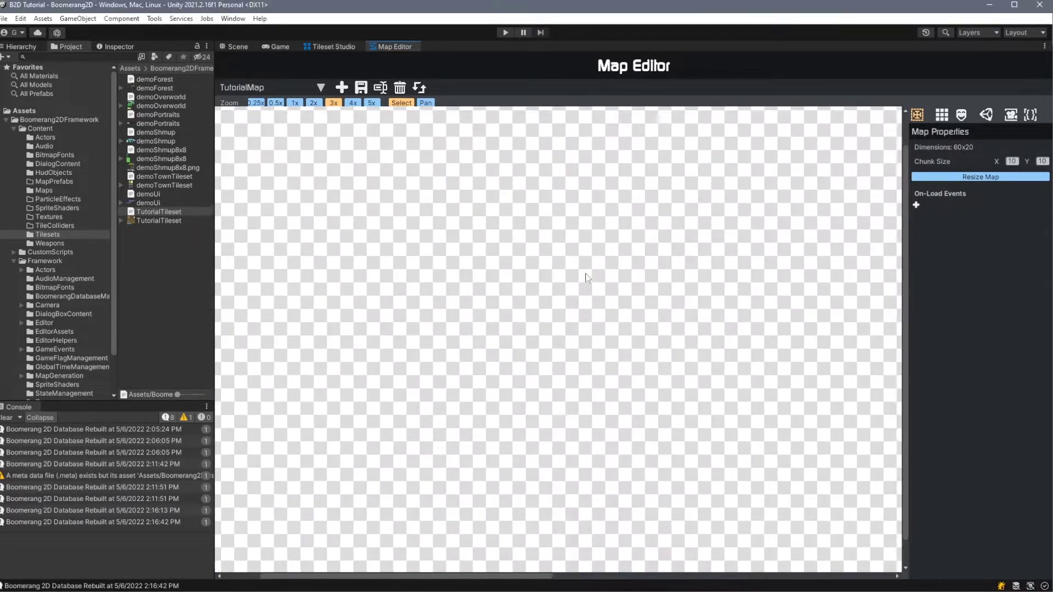
middle_click_drag(672, 314, 533, 306)
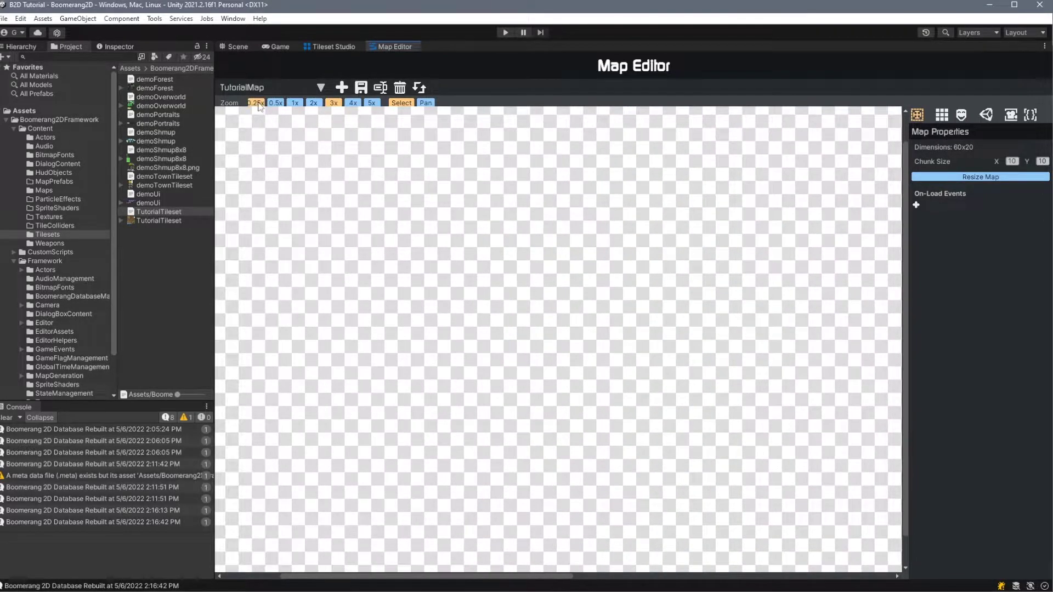
Step: Try the zoom buttons, pan across the canvas, then return to the Select tool
left_click(256, 103)
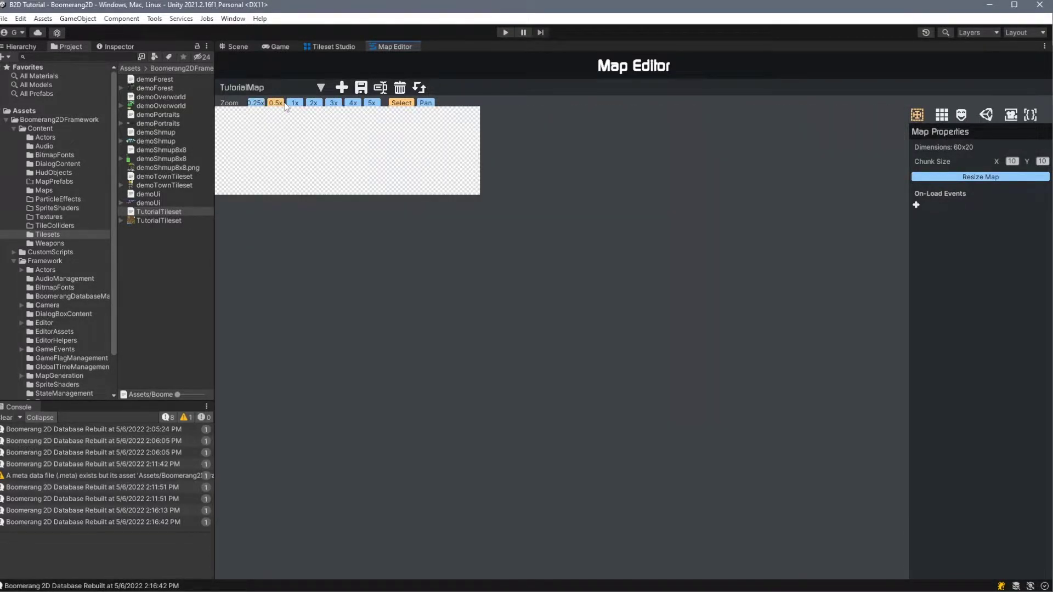
left_click(295, 105)
left_click(333, 104)
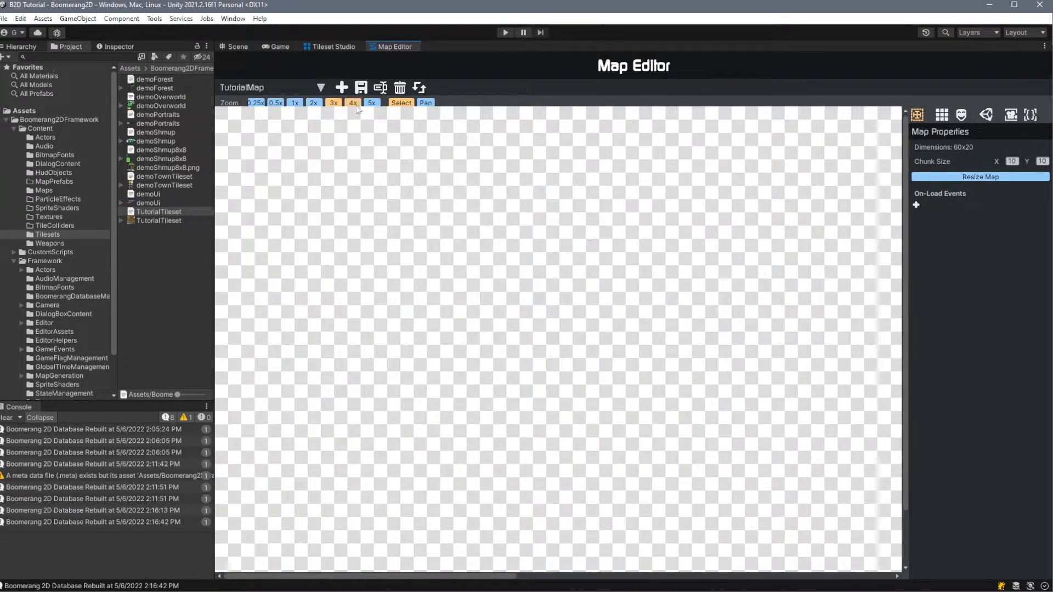
left_click(425, 102)
mouse_move(592, 320)
left_mouse_down()
mouse_move(332, 198)
mouse_move(433, 282)
left_mouse_up()
left_click(397, 103)
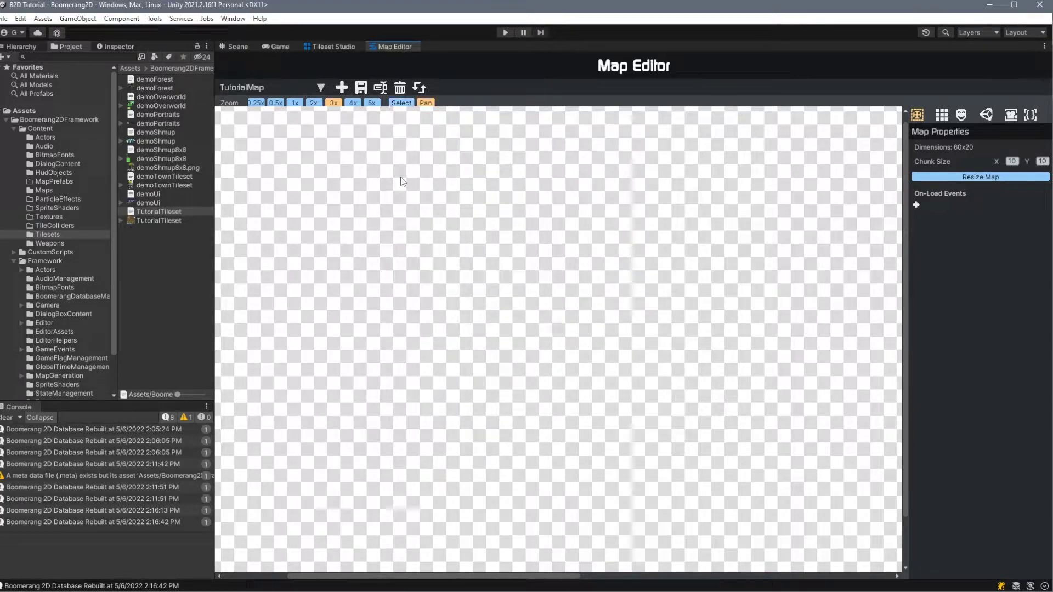
scroll(631, 145, "down", 1)
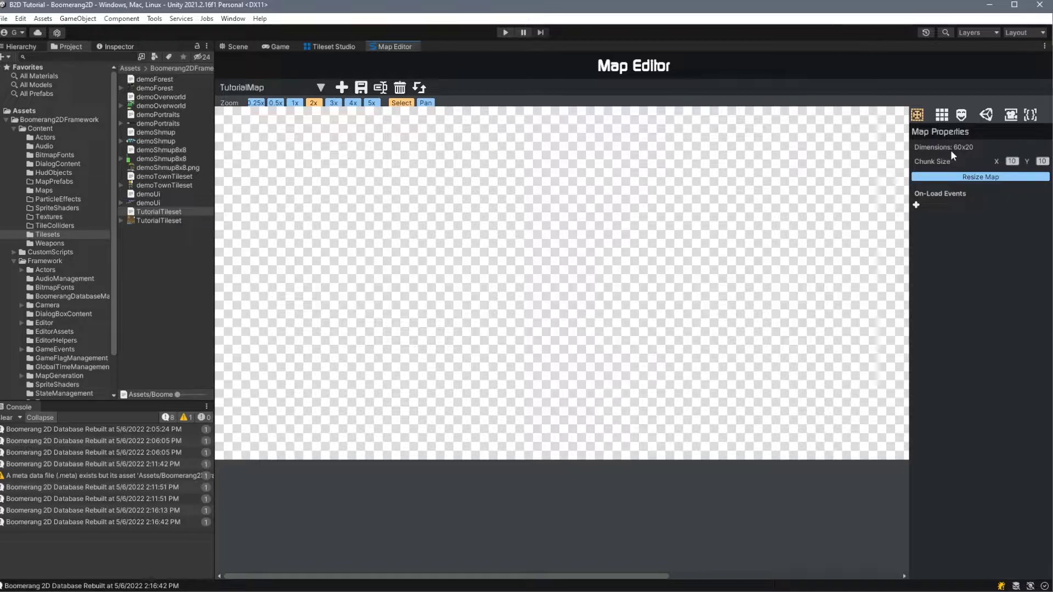
Step: Leave the map size unchanged and add a Display Hud Object on-load event to TutorialMap
left_click(959, 176)
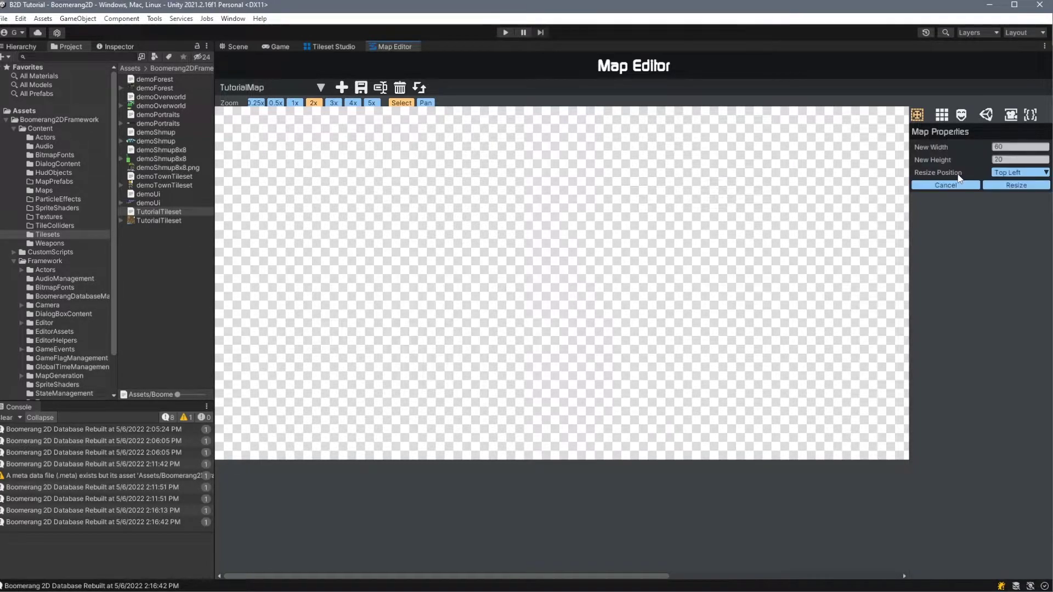
left_click(946, 185)
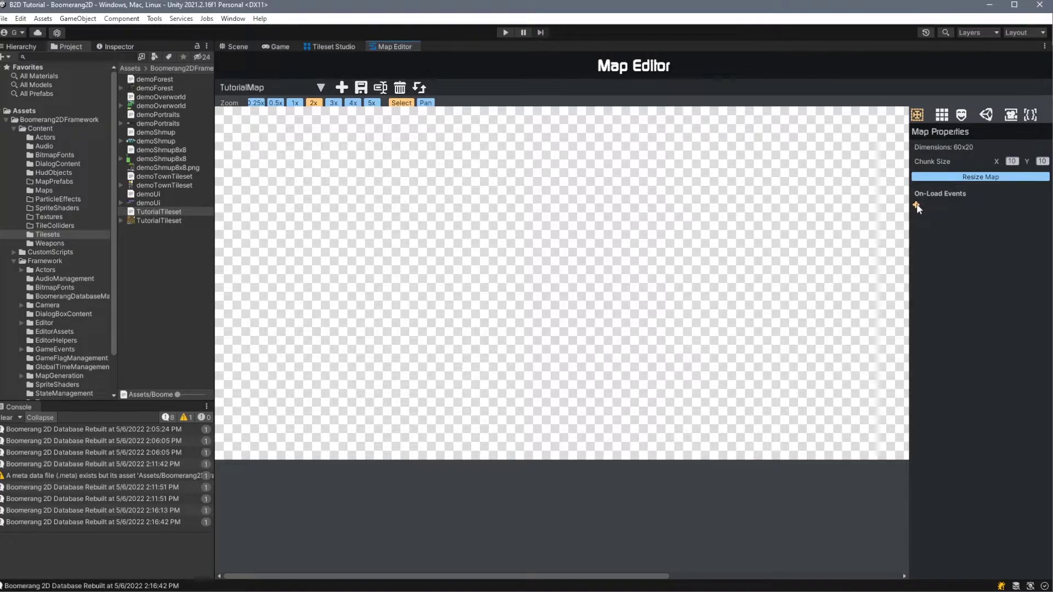
left_click(916, 205)
left_click(1020, 233)
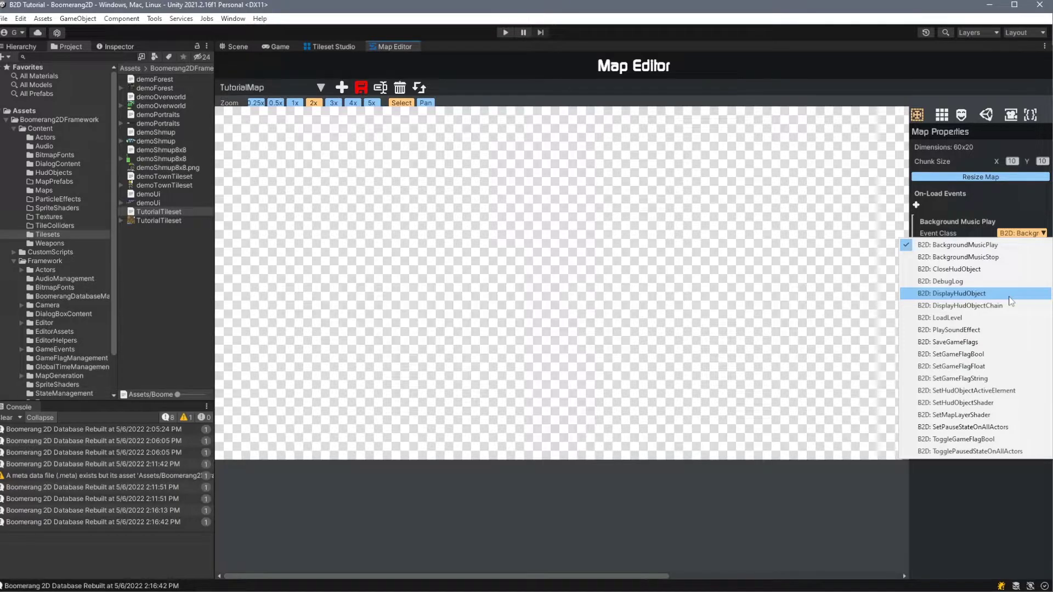
left_click(1011, 300)
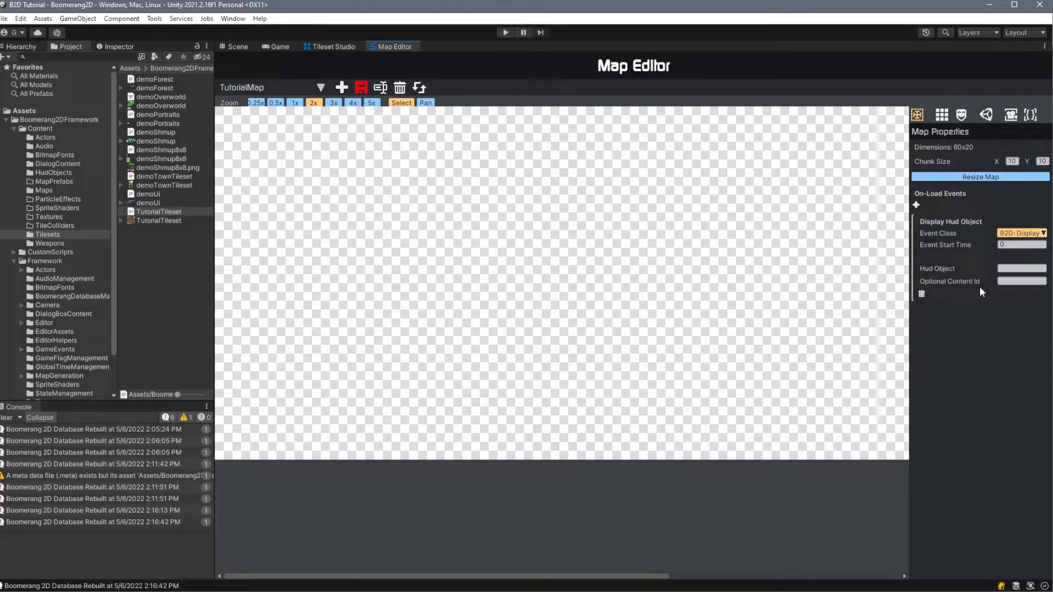
Step: Add layer 'main' with the default shader, TutorialTileset, and Normal layer type
left_click(941, 116)
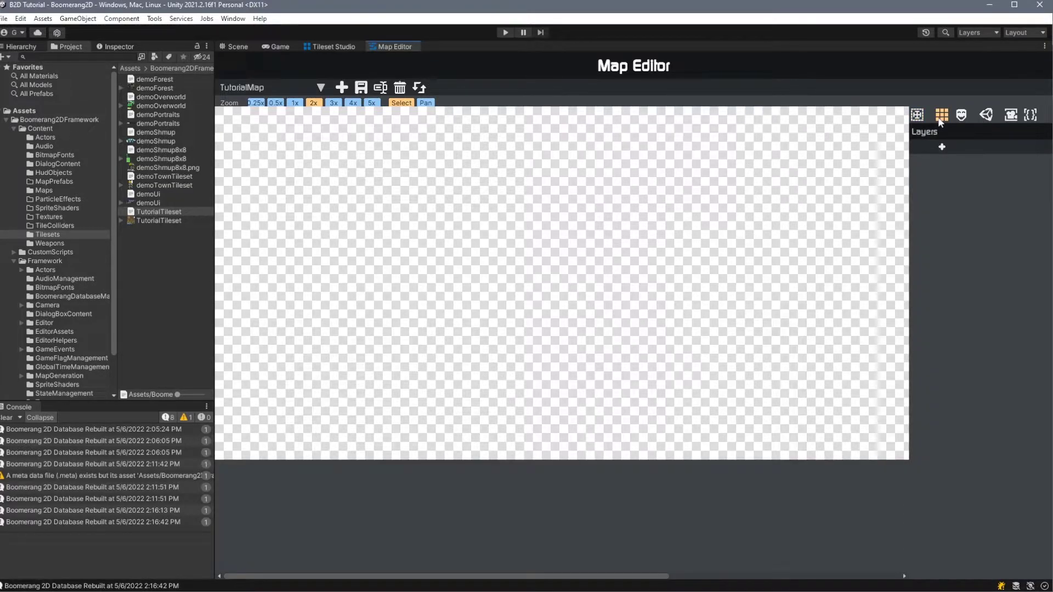
left_click(960, 116)
left_click(944, 148)
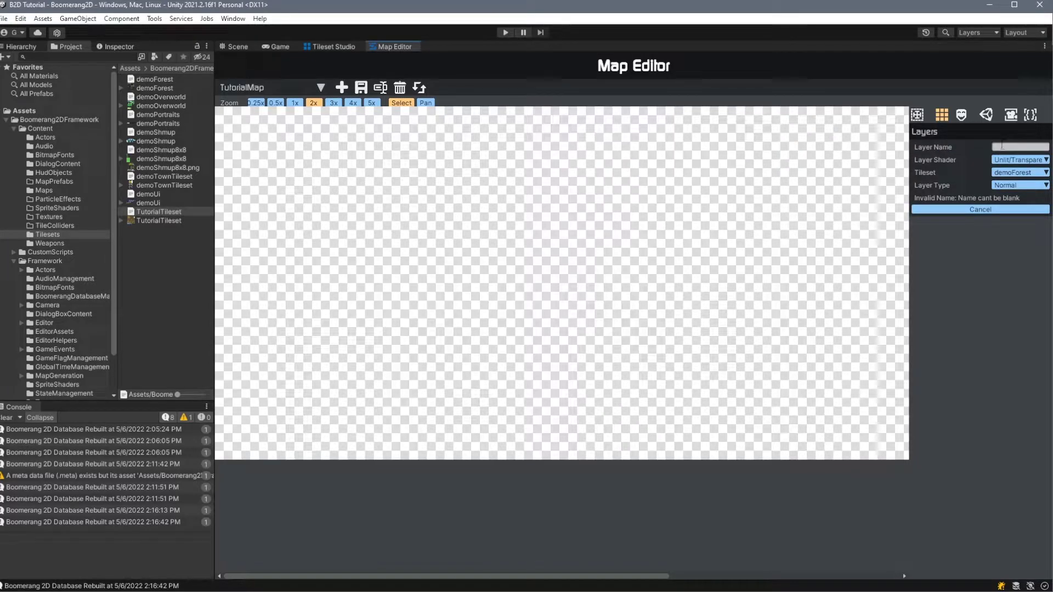
type("main")
left_click(1018, 159)
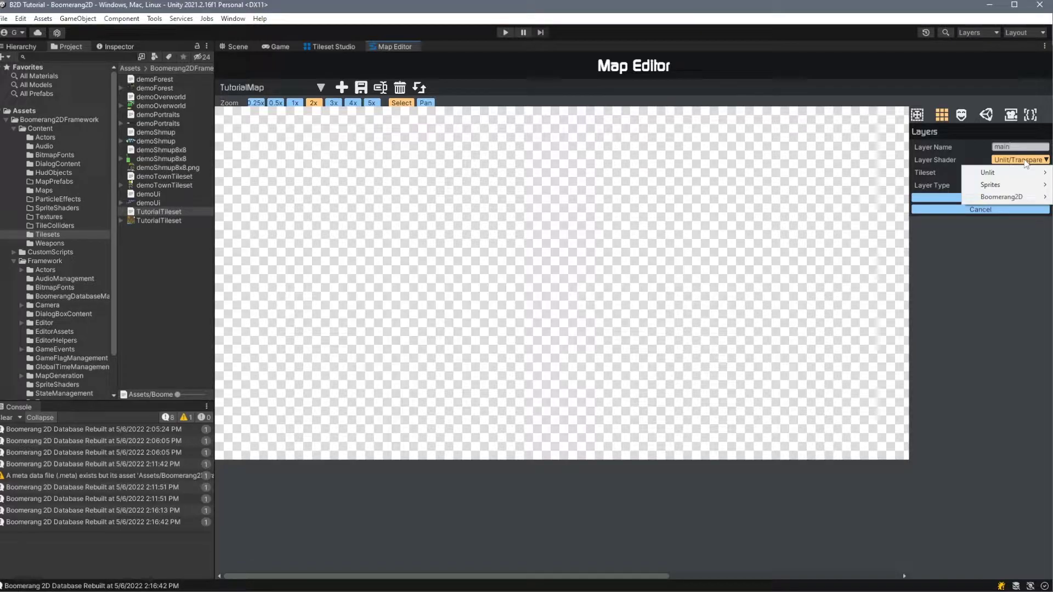
left_click(1025, 164)
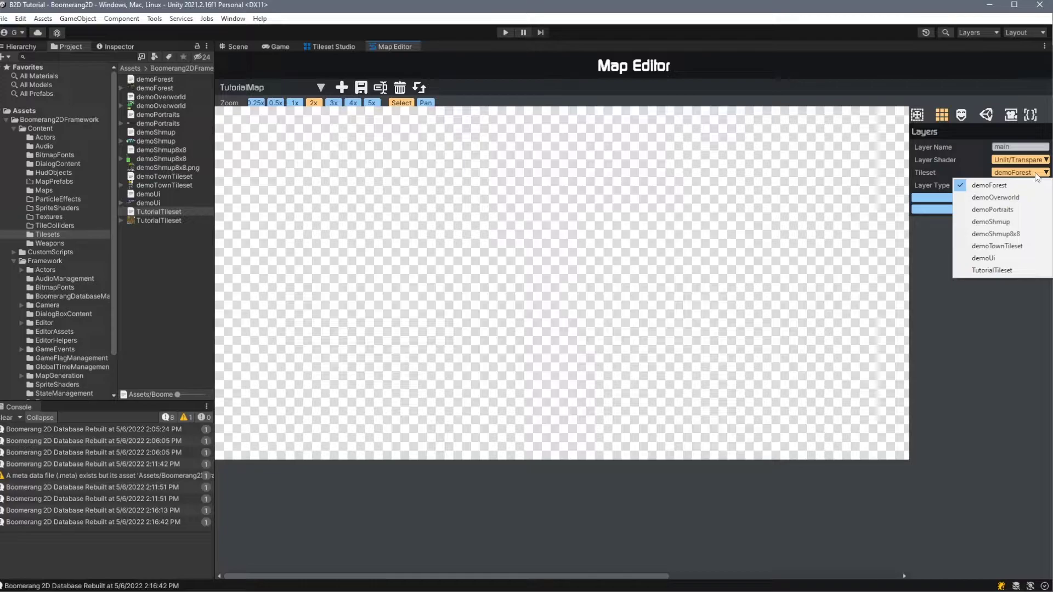
left_click(1014, 271)
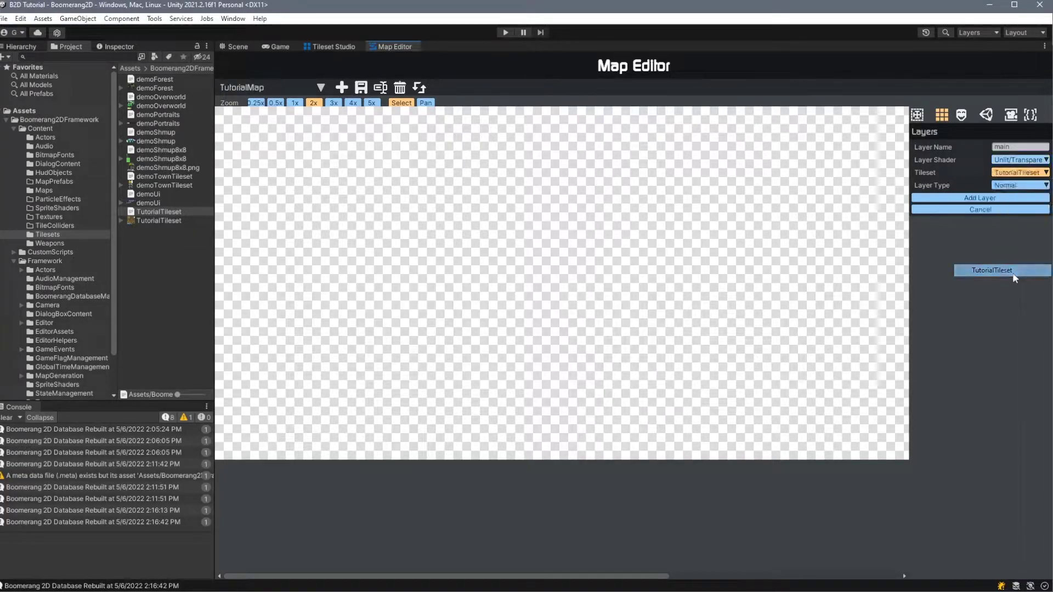
left_click(1025, 187)
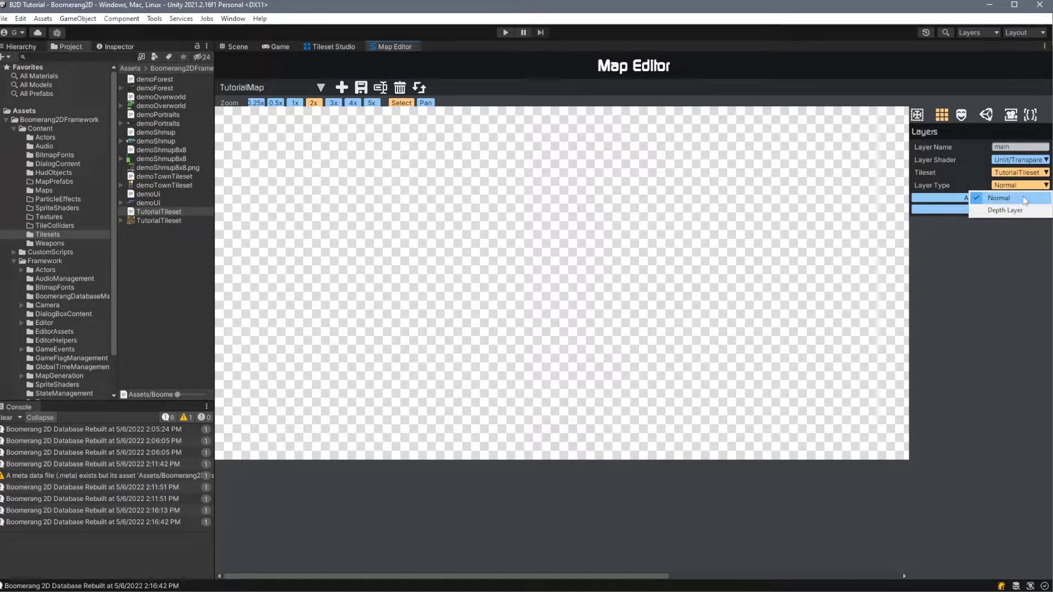
left_click(1024, 199)
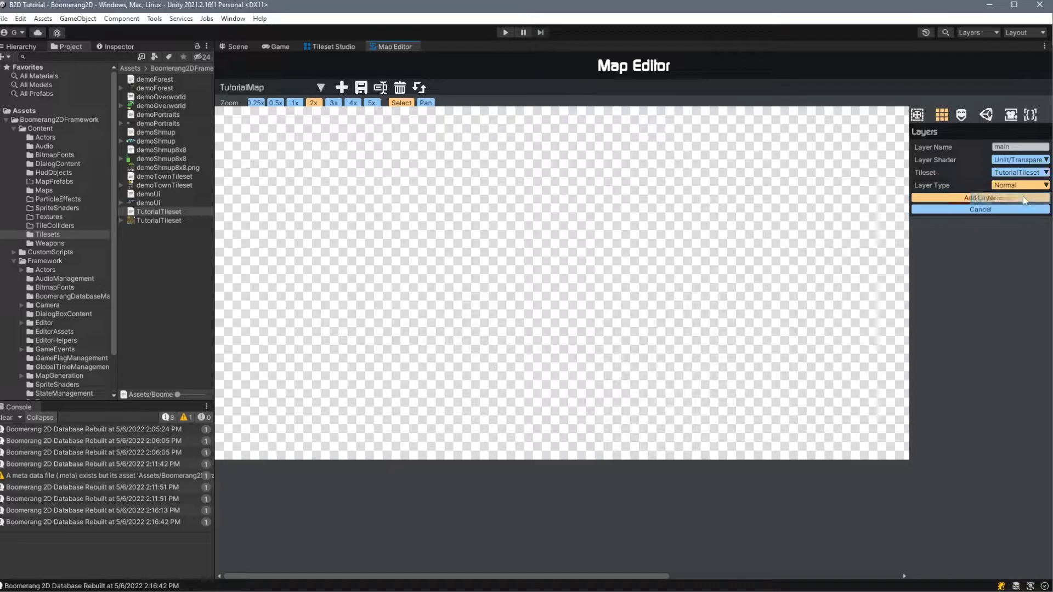
left_click(989, 198)
Step: Paint, stretch and duplicate test dirt blocks, undo them, then place a grass-edged corner tile
left_click(961, 115)
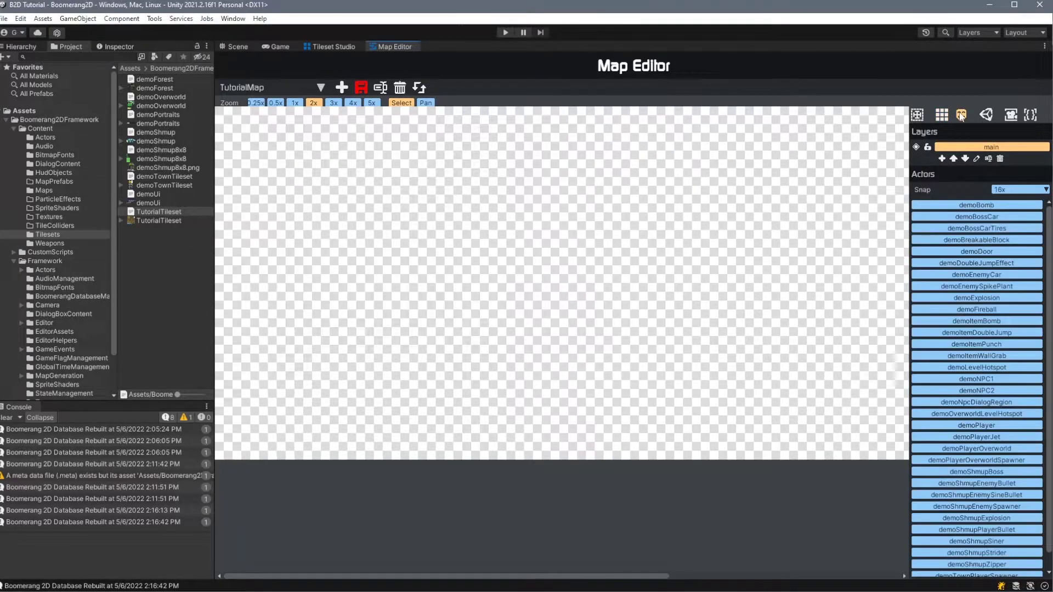
left_click(942, 114)
left_click(942, 115)
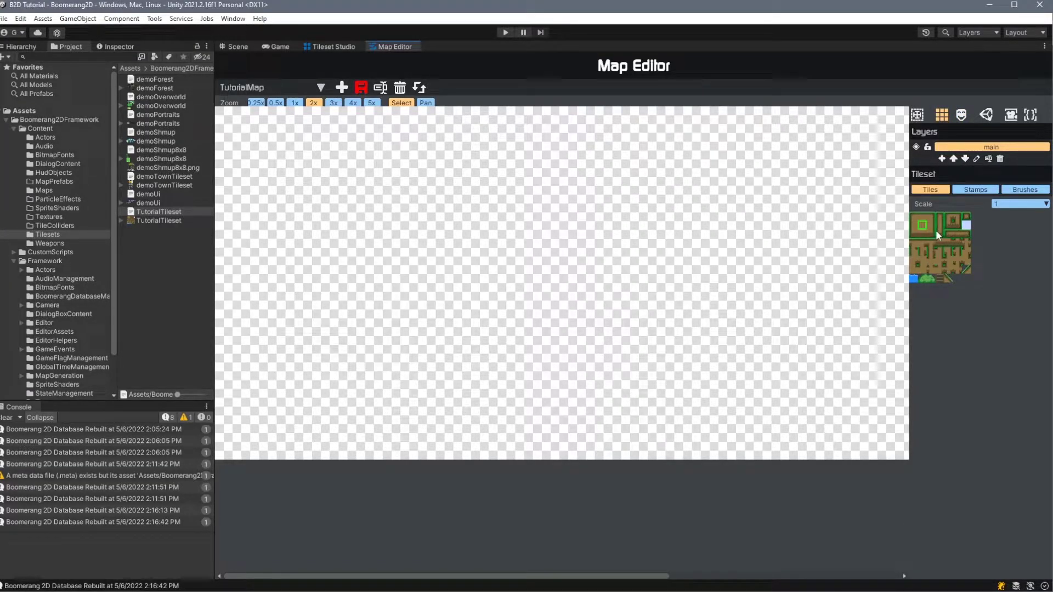
left_click(936, 229)
mouse_move(454, 256)
left_mouse_down()
mouse_move(474, 255)
mouse_move(470, 231)
left_mouse_up()
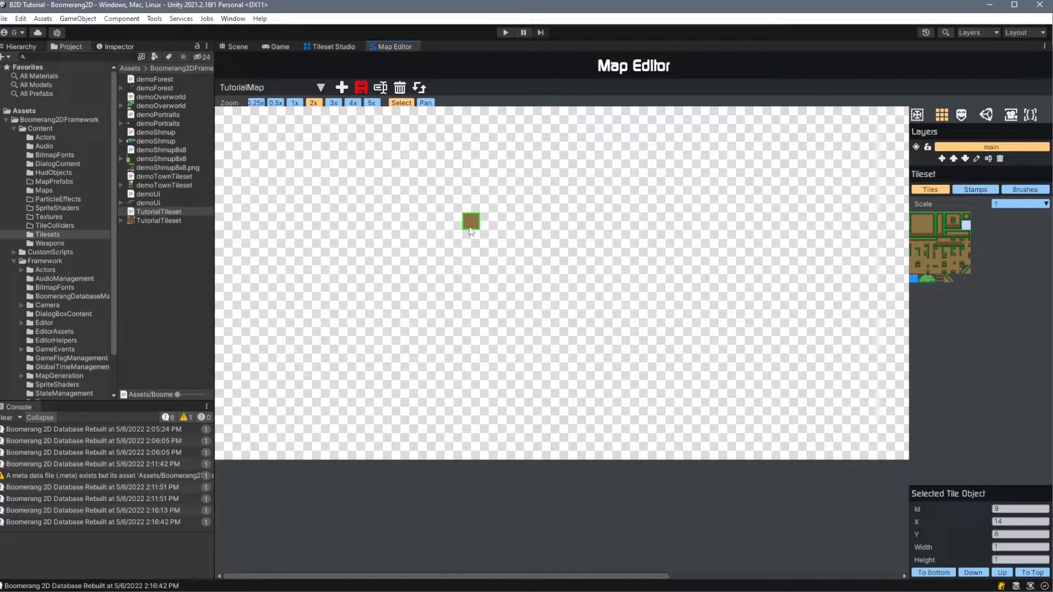
mouse_move(479, 229)
left_mouse_down()
mouse_move(584, 298)
mouse_move(520, 233)
left_mouse_up()
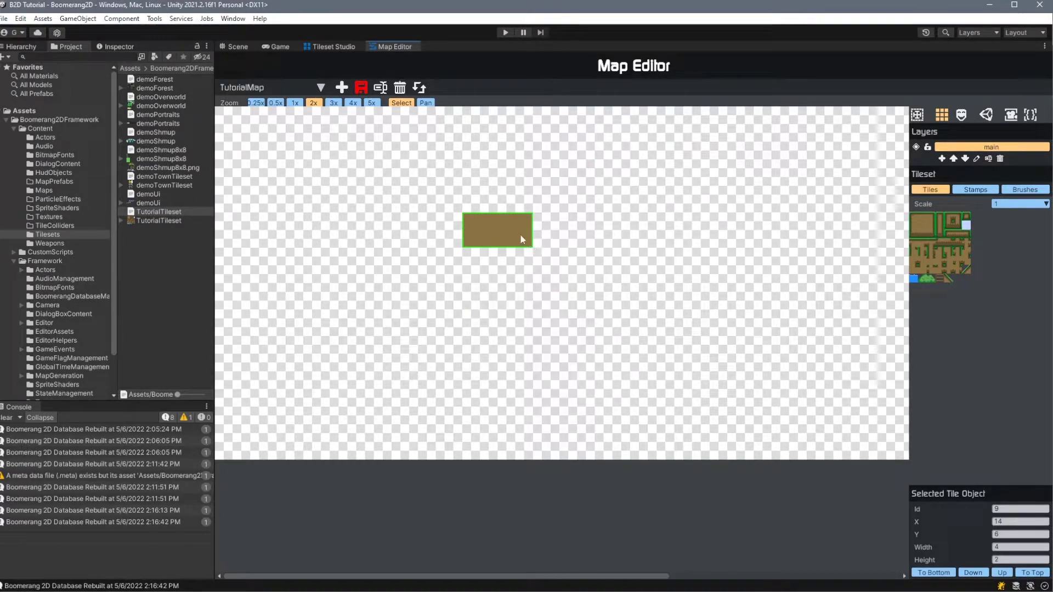
left_click_drag(499, 228, 600, 271)
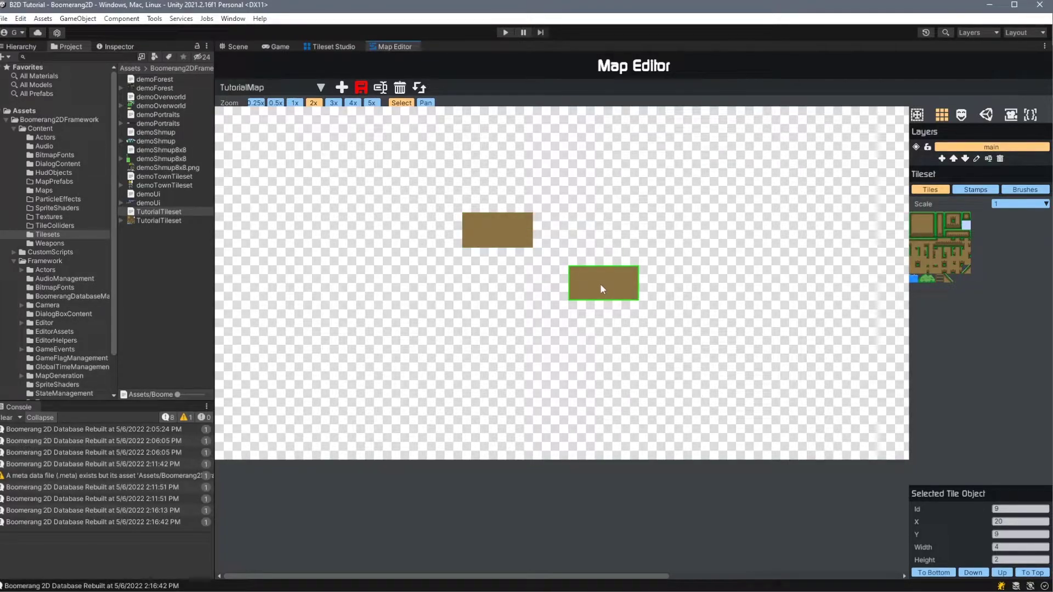
key("ctrl+z")
key("ctrl+z")
left_click_drag(460, 228, 620, 334)
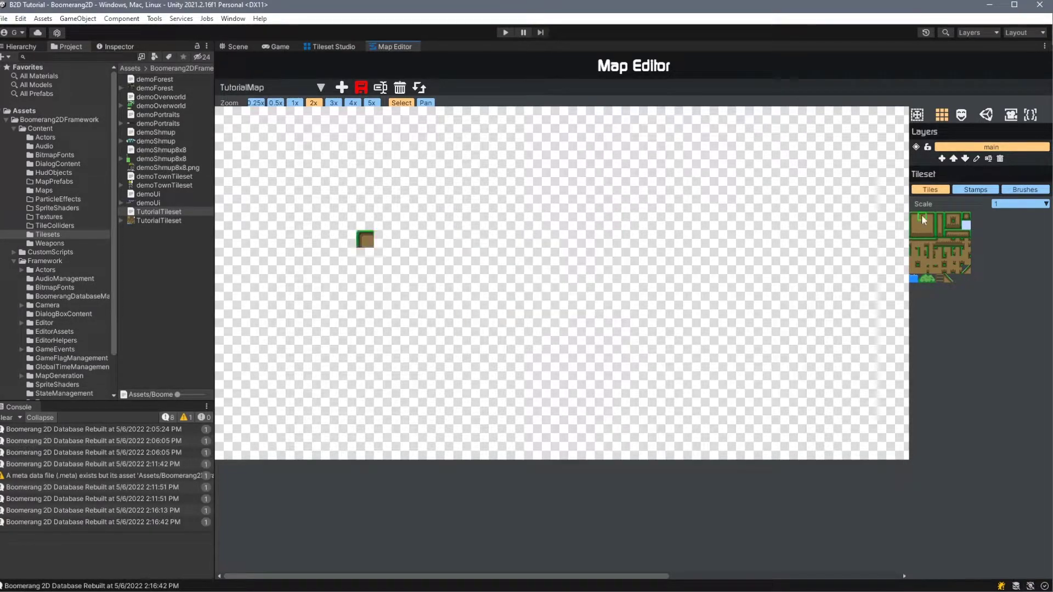
Step: Paint a grass-topped dirt platform with capped ends and a dirt fill below
left_click(382, 239)
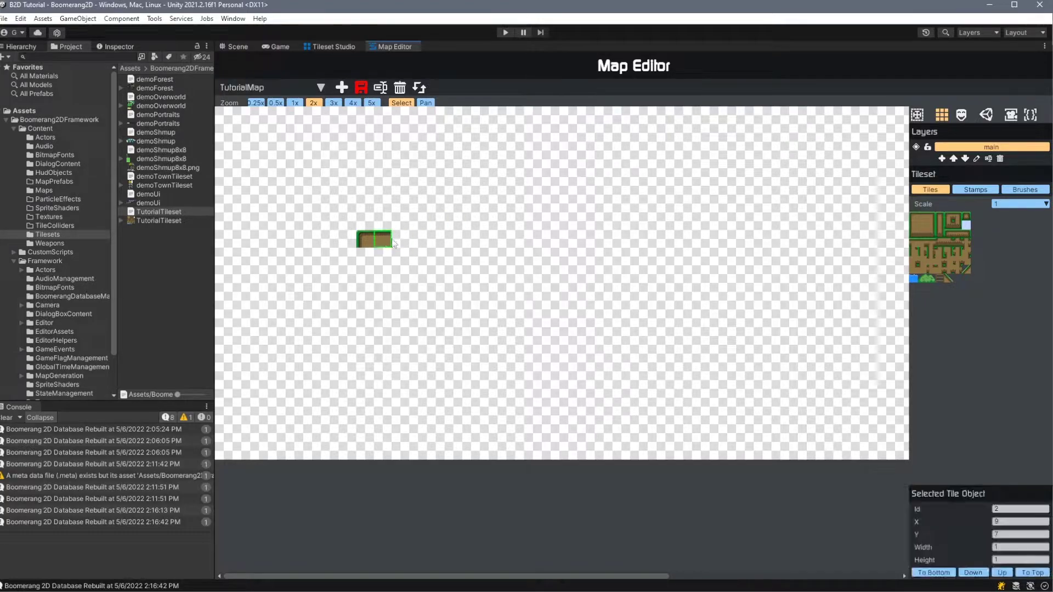
left_click_drag(406, 243, 621, 239)
left_click(931, 216)
left_click(629, 239)
left_click_drag(444, 241, 444, 250)
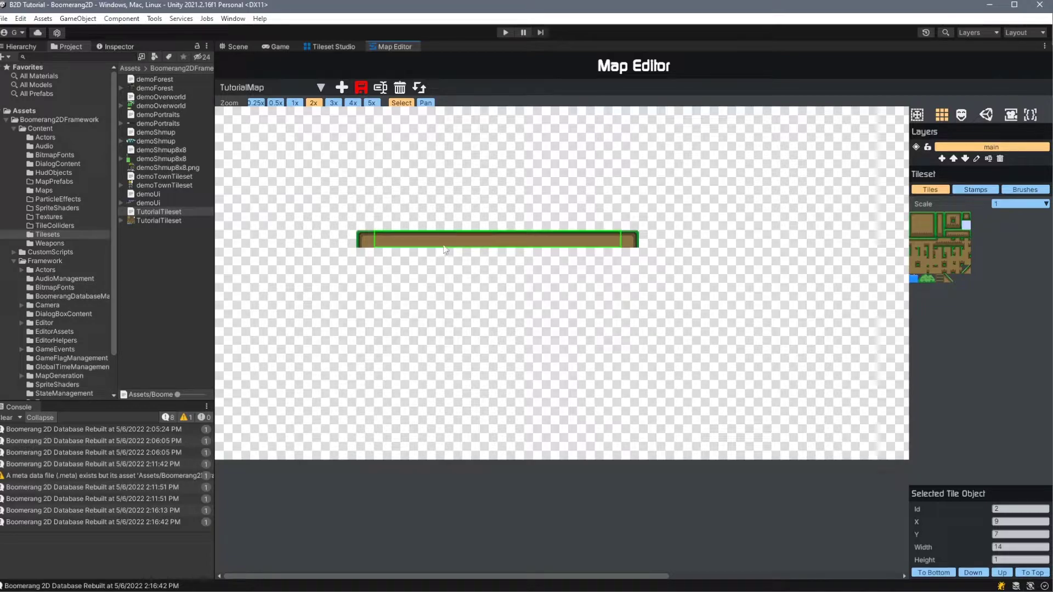
left_click(368, 241)
left_click_drag(366, 294, 613, 275)
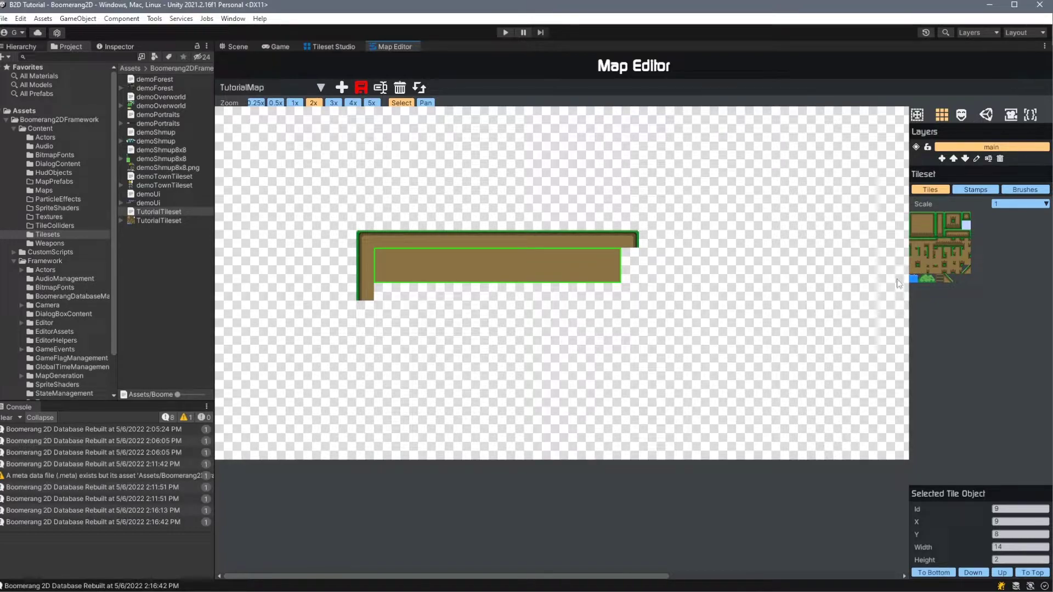
left_click_drag(546, 307, 603, 282)
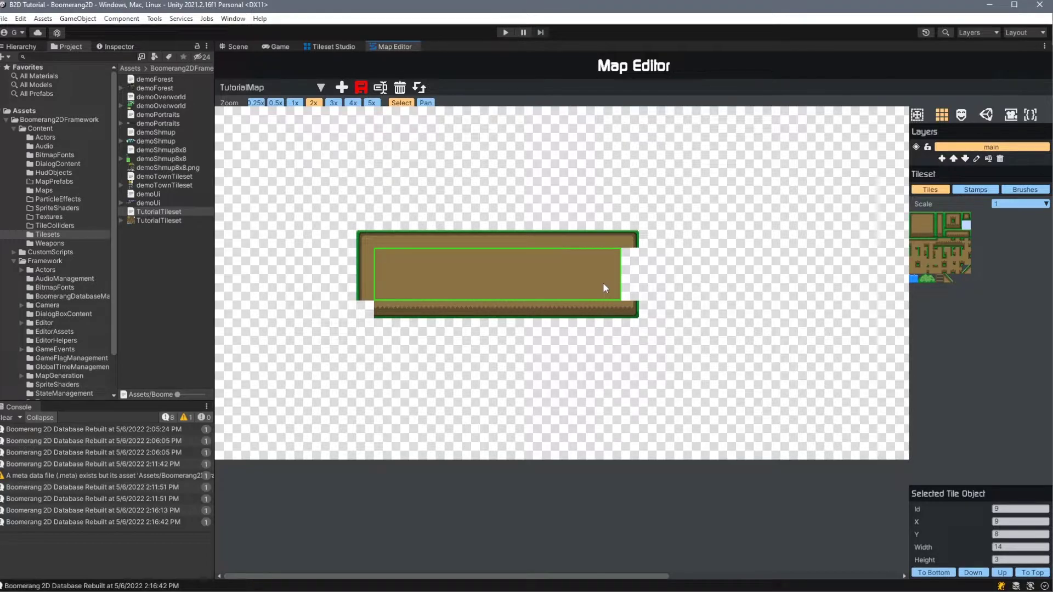
left_click(400, 336)
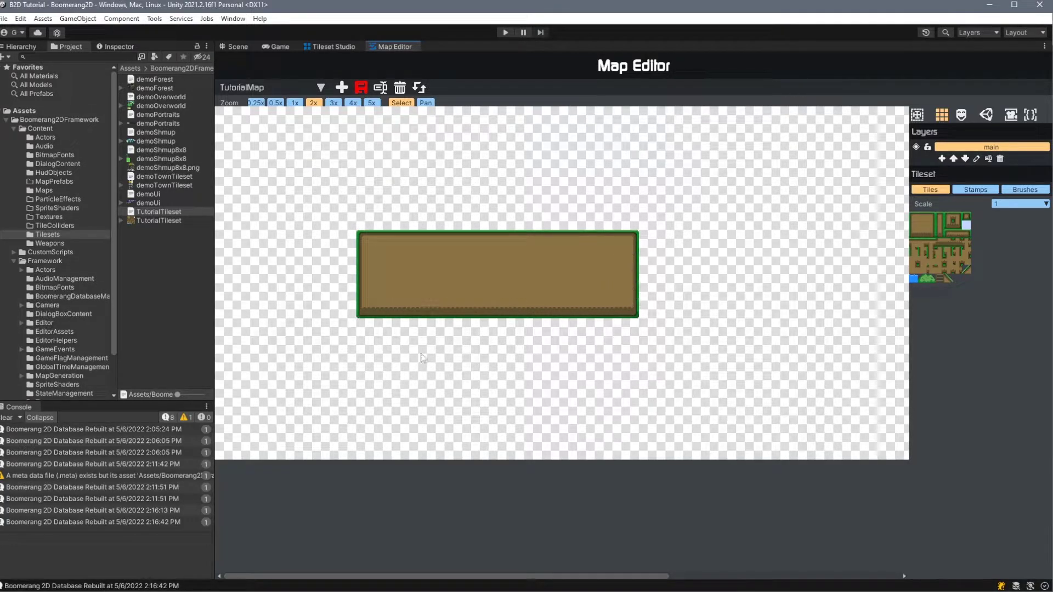
Step: Move the platform down-left, duplicate it to the right, and close the gap in the copy
left_click(631, 307)
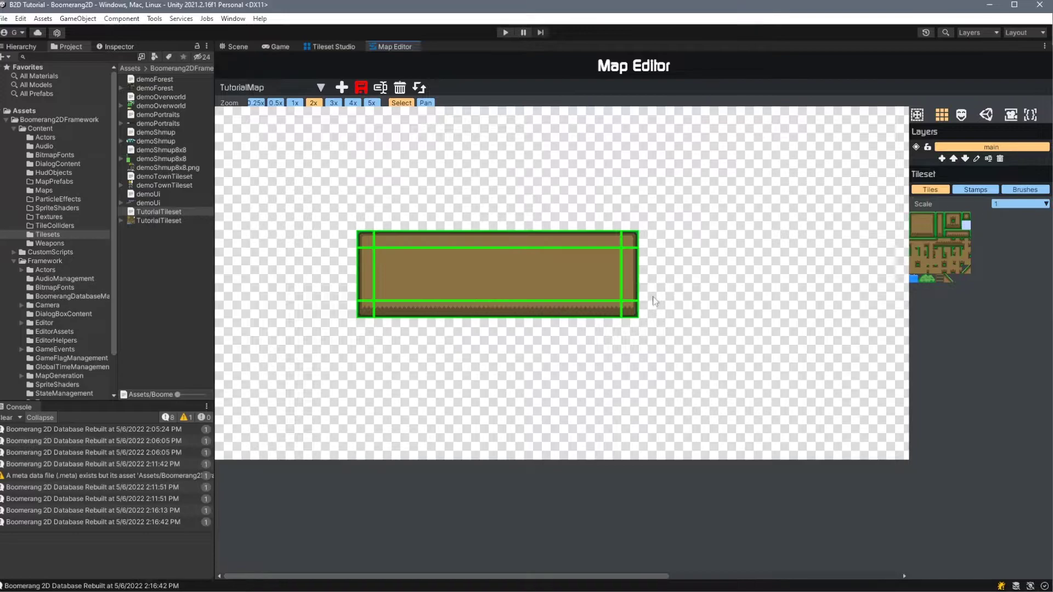
mouse_move(640, 305)
left_mouse_down()
mouse_move(322, 336)
mouse_move(614, 324)
mouse_move(757, 292)
mouse_move(841, 288)
mouse_move(783, 296)
mouse_move(786, 285)
left_mouse_up()
key("ctrl+d")
left_click_drag(561, 294, 877, 324)
left_click_drag(806, 327, 807, 316)
Step: Save the map and add a 3x3 stamp named GenericTerrain to TutorialTileset
key("ctrl+s")
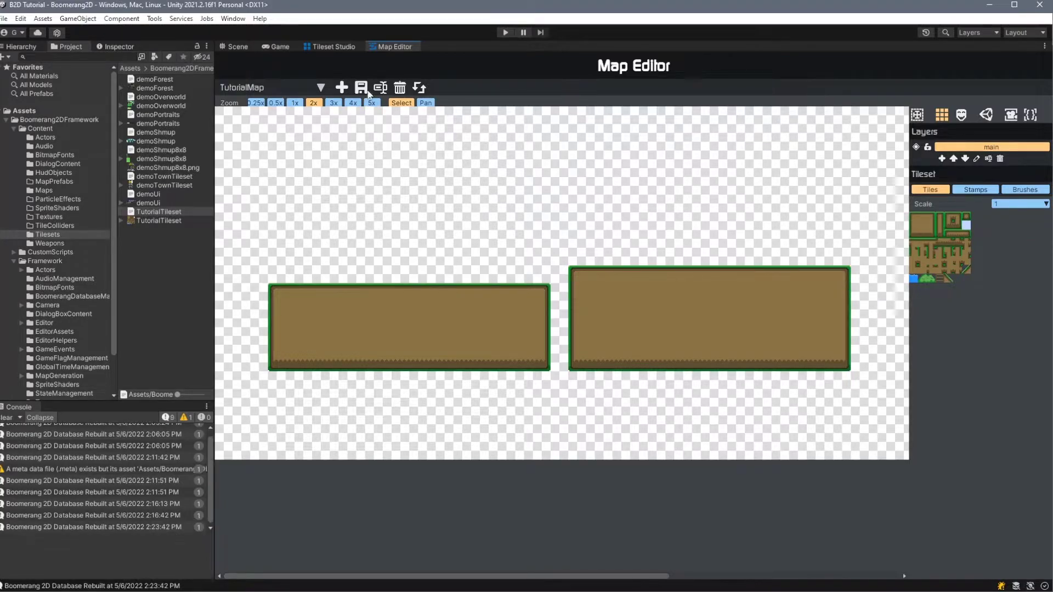
left_click(346, 48)
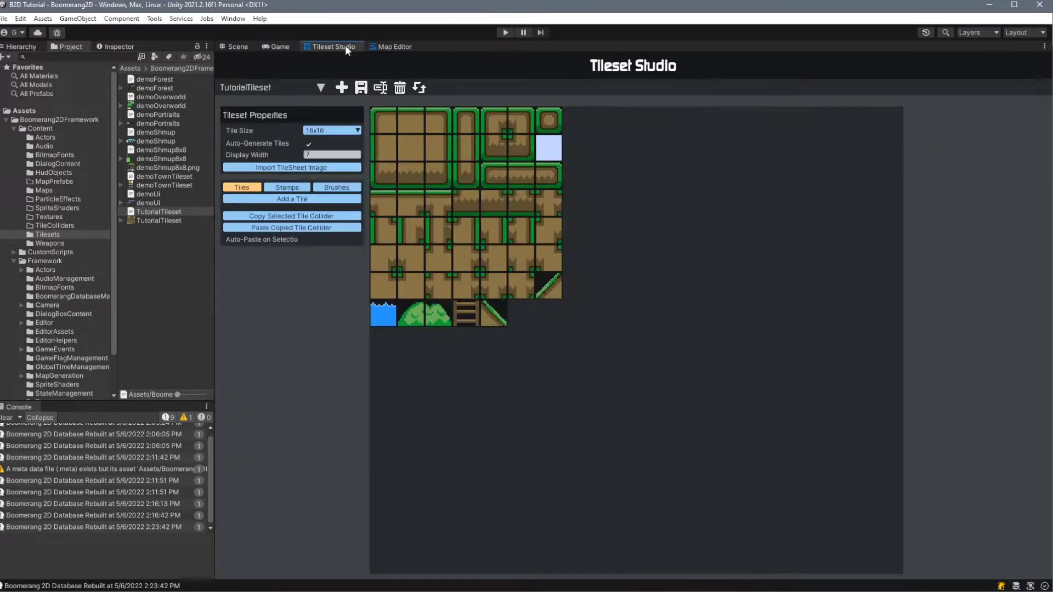
left_click(301, 188)
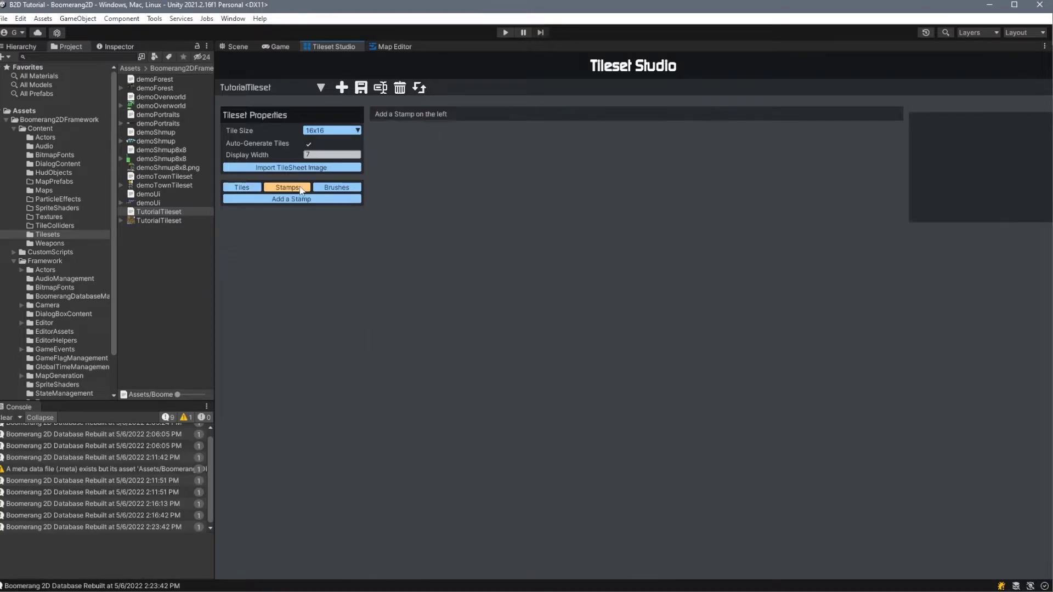
left_click(299, 200)
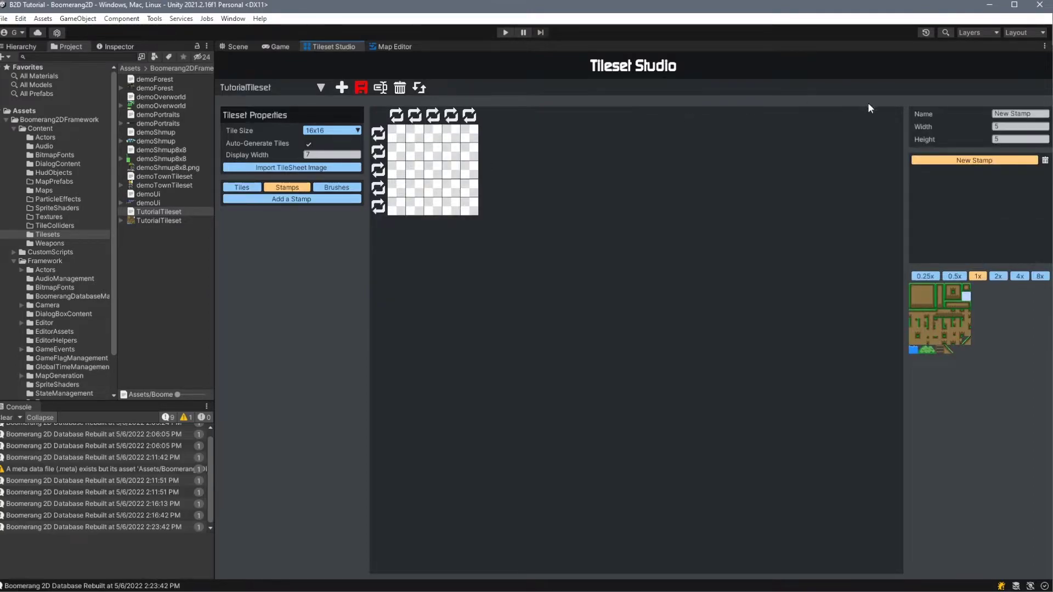
left_click(1002, 116)
type("GenericTerrain")
left_click(1005, 126)
type("3")
key("Tab")
type("3")
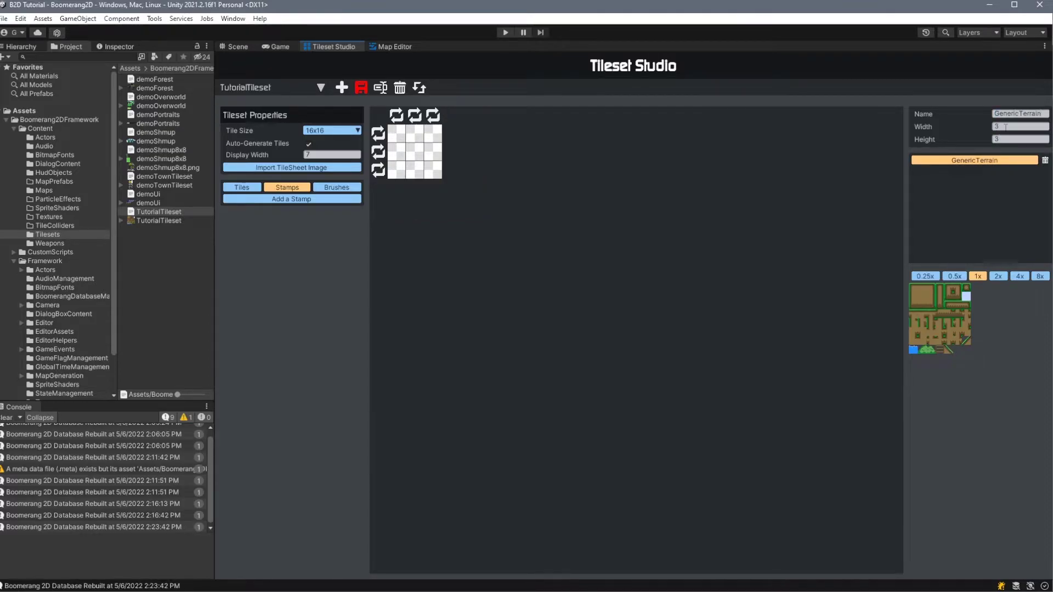
Step: Paint grass-edged dirt tiles into the GenericTerrain stamp and save the tileset
left_click(911, 288)
left_click(397, 134)
left_click(922, 287)
left_click(414, 133)
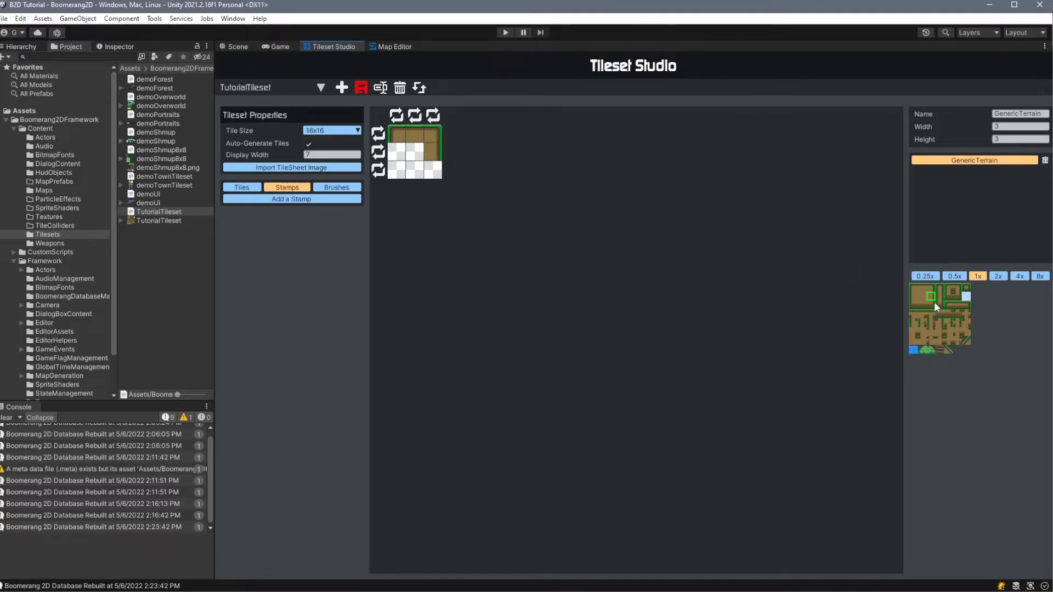
left_click(361, 90)
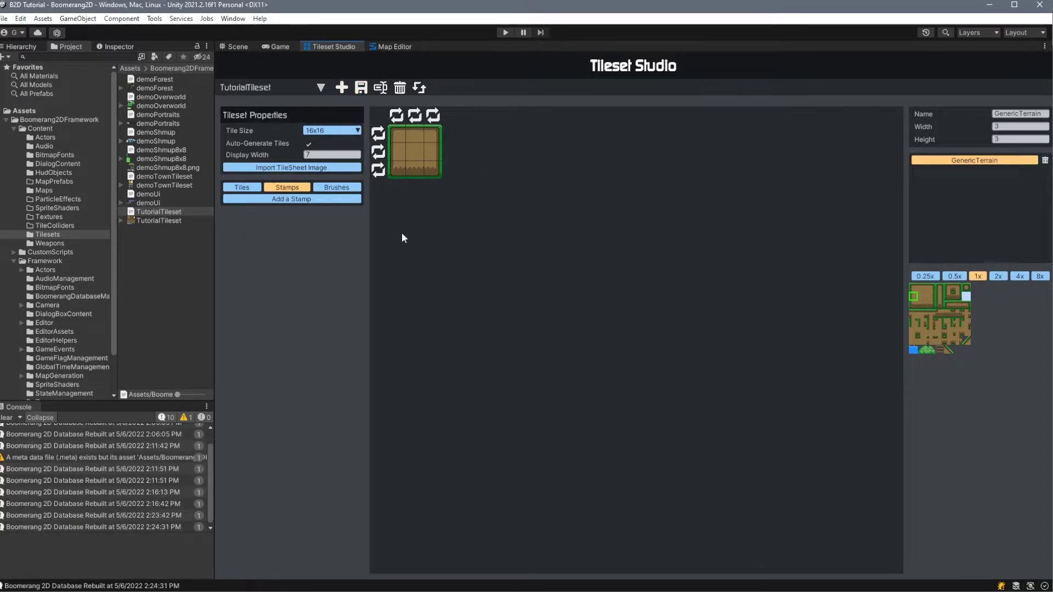
Step: Place several GenericTerrain stamps above the platforms and enlarge one into a 2×2 block
left_click(398, 44)
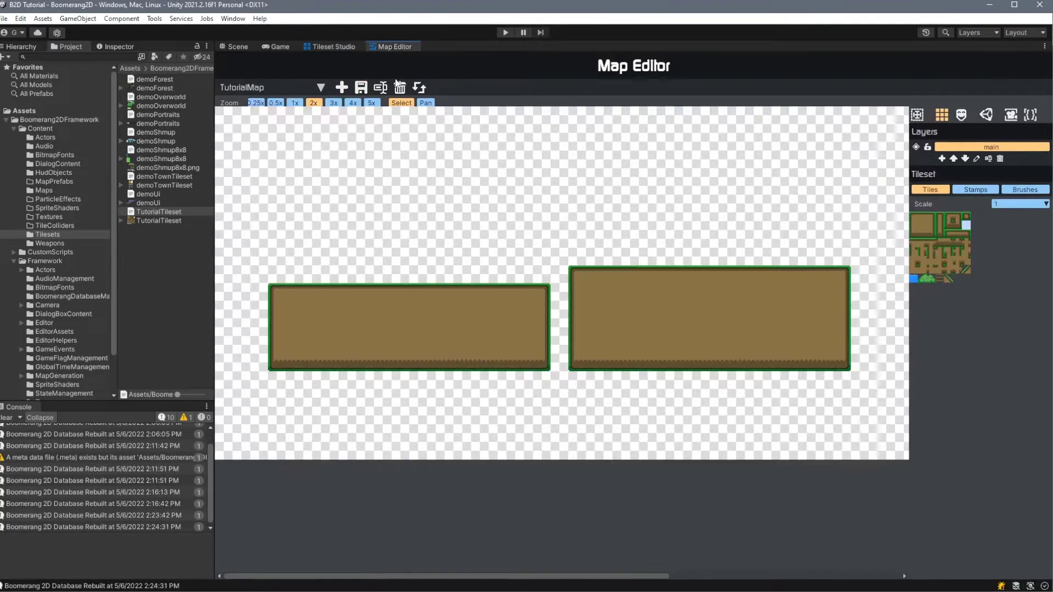
left_click(964, 193)
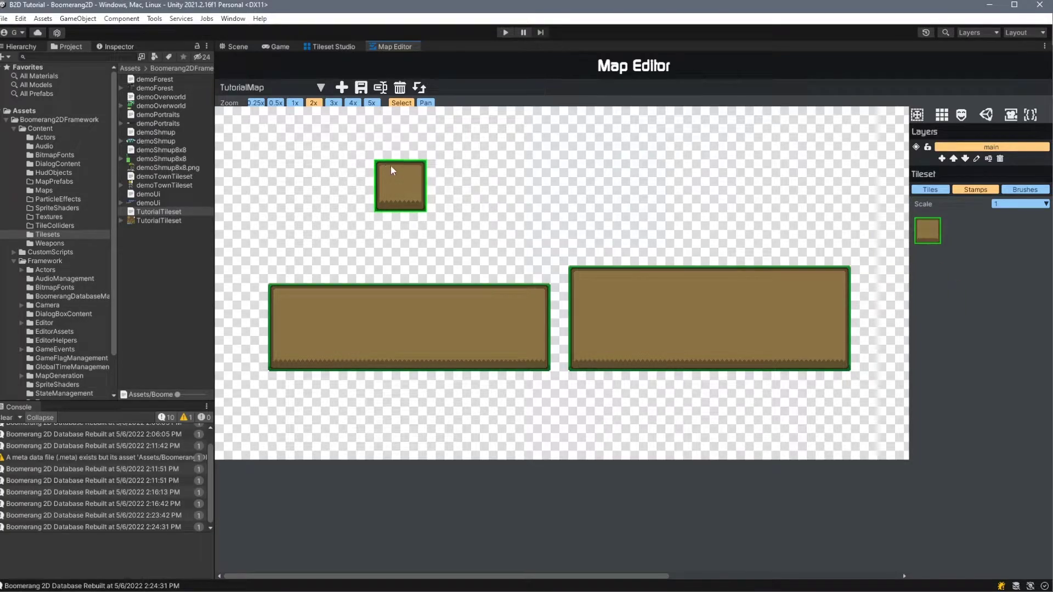
left_click(391, 166)
left_click(557, 165)
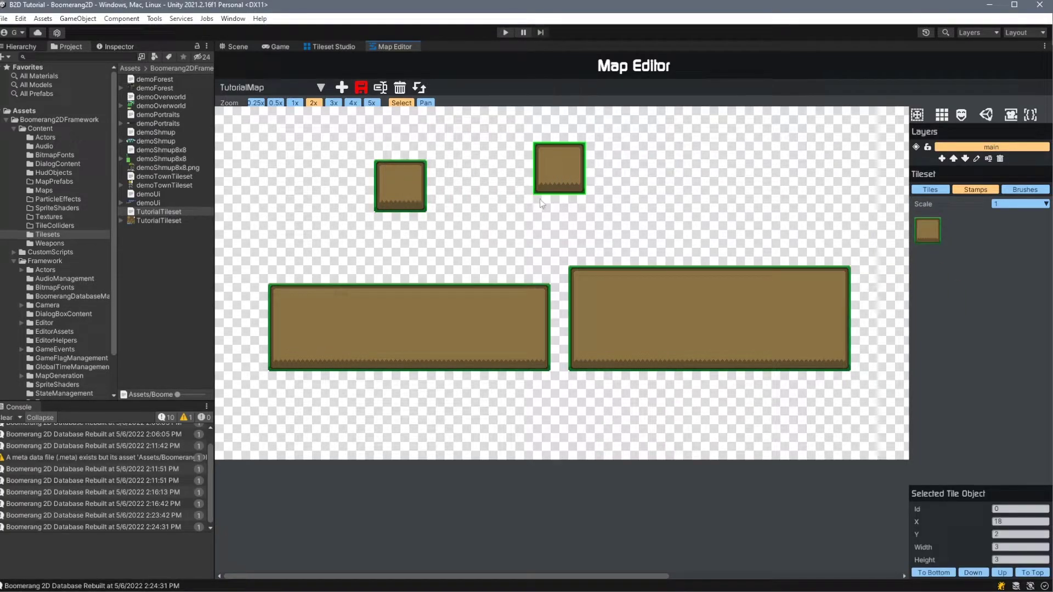
left_click(406, 180)
left_click(329, 203)
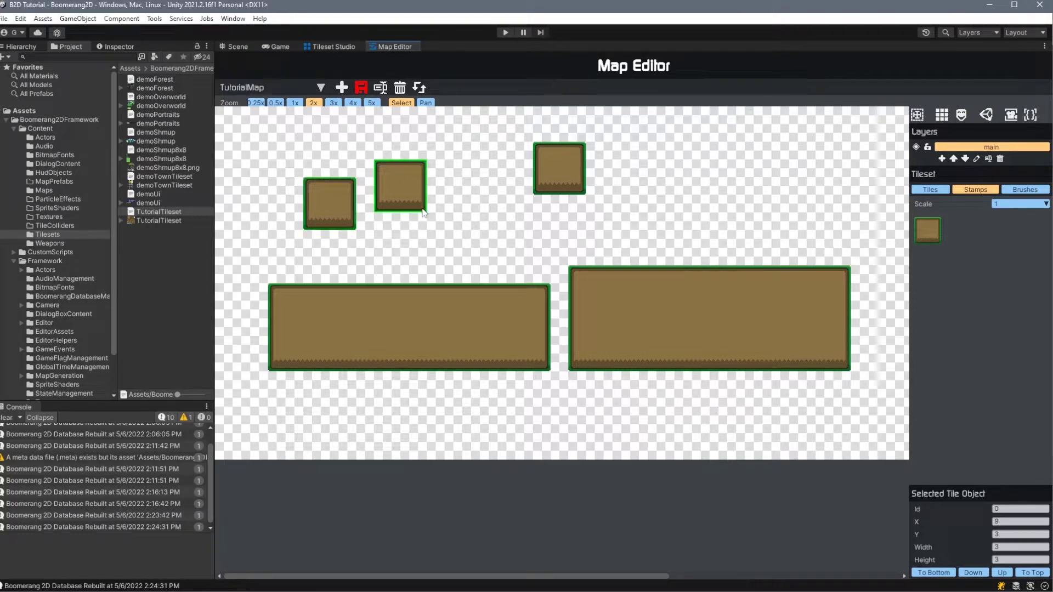
left_click_drag(422, 210, 480, 259)
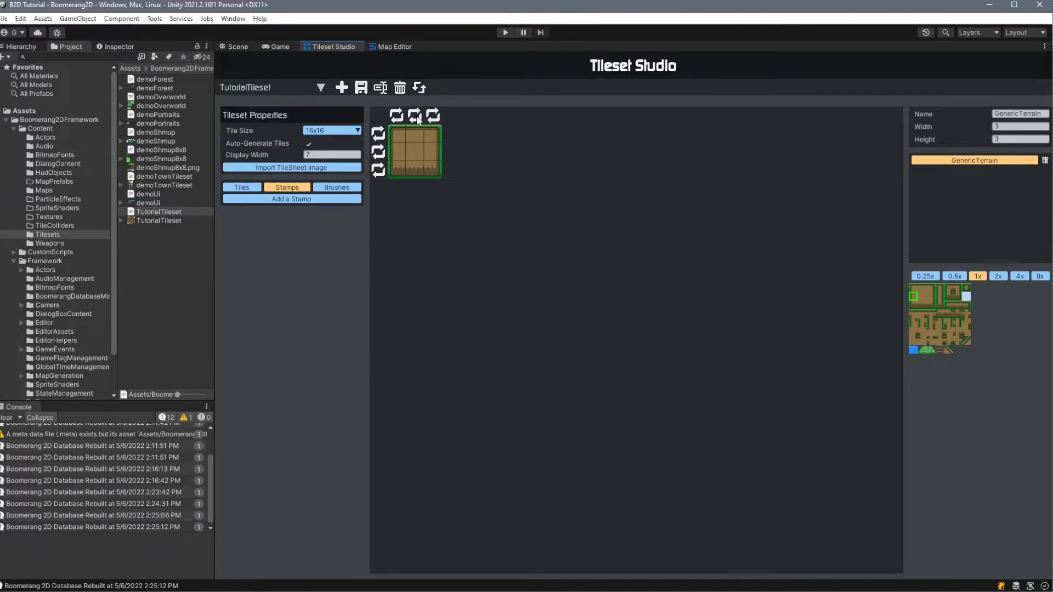
Step: Toggle the stamp's top and left edge scaling while test-stretching the top stamp wider and taller
left_click(416, 119)
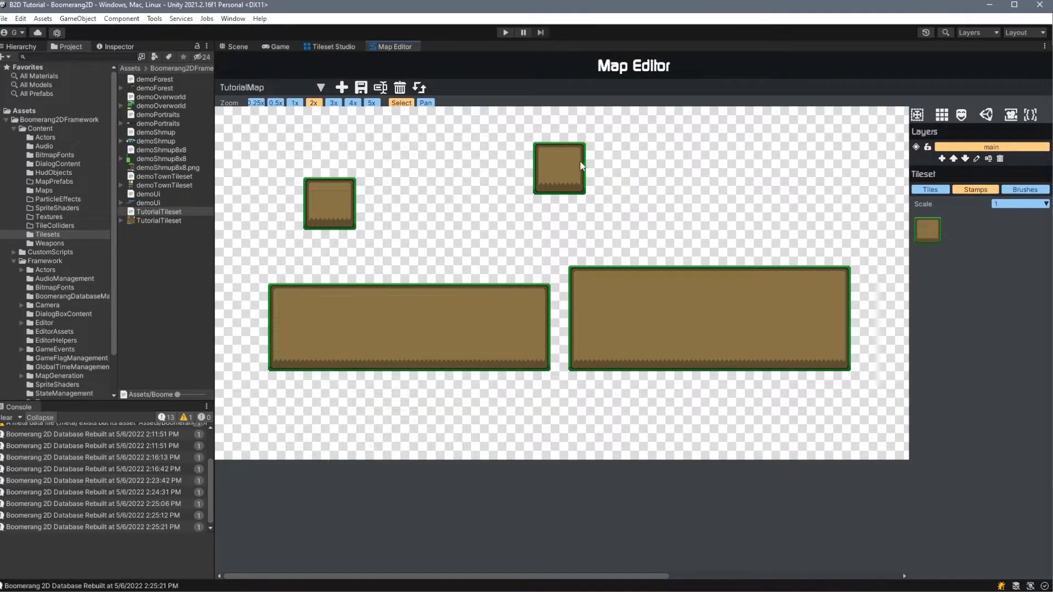
left_click_drag(582, 164, 724, 165)
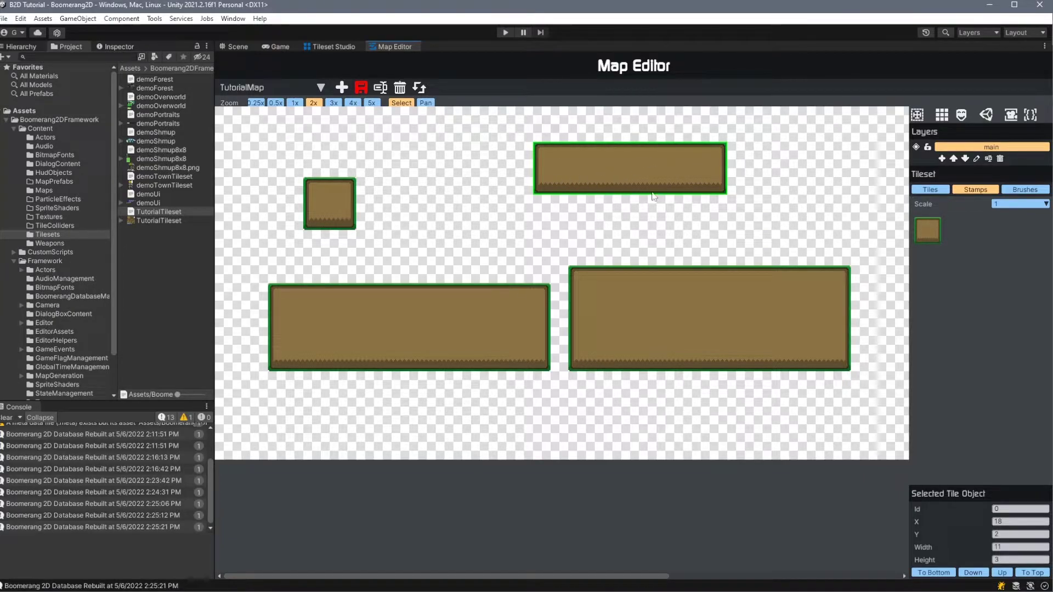
left_click_drag(638, 193, 629, 453)
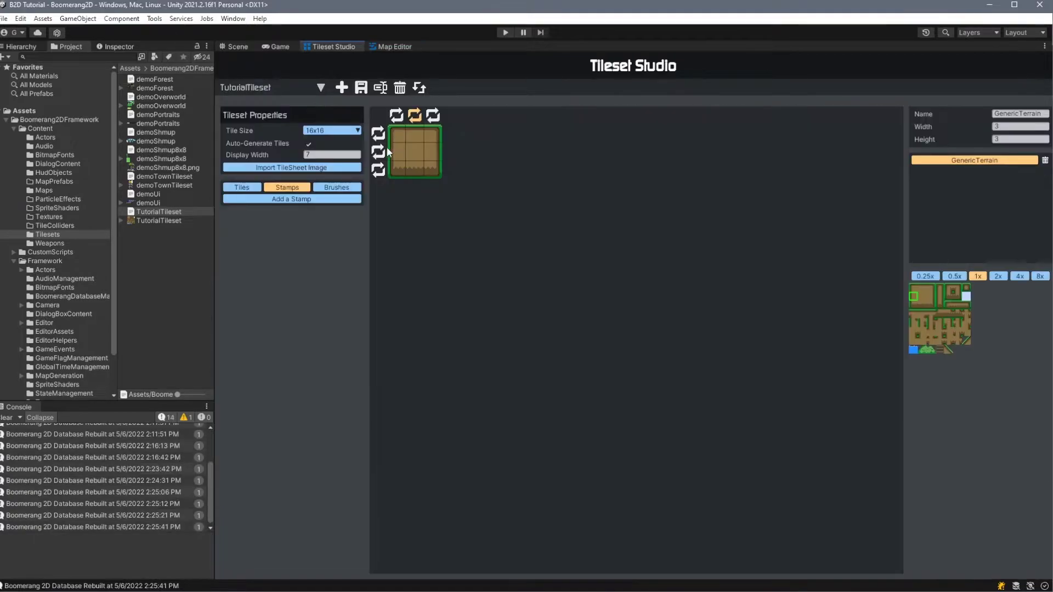
left_click(384, 154)
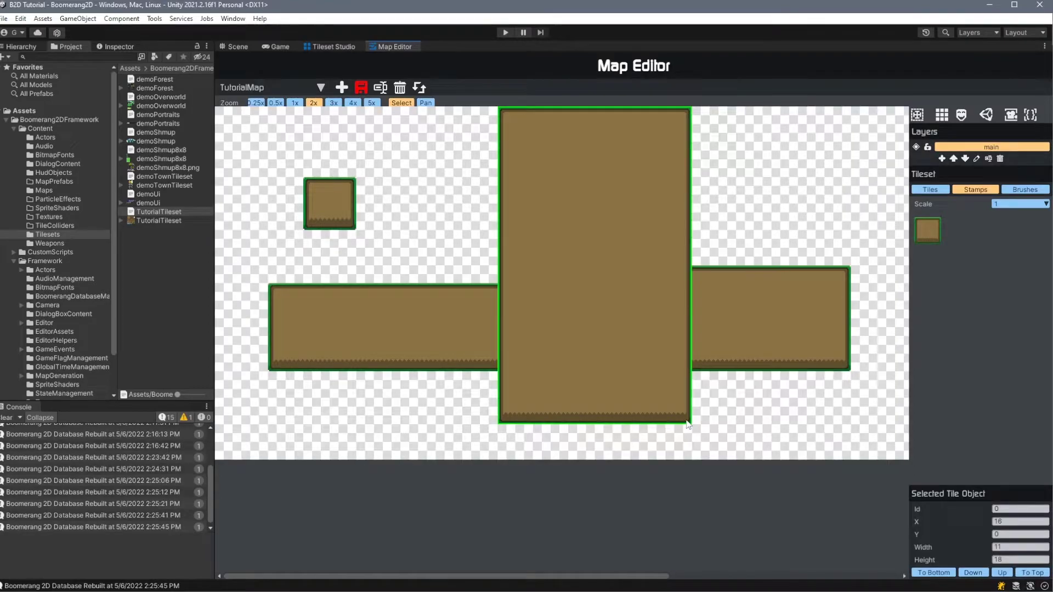
mouse_move(688, 422)
left_mouse_down()
mouse_move(585, 309)
mouse_move(592, 212)
mouse_move(702, 282)
mouse_move(548, 299)
mouse_move(678, 229)
left_mouse_up()
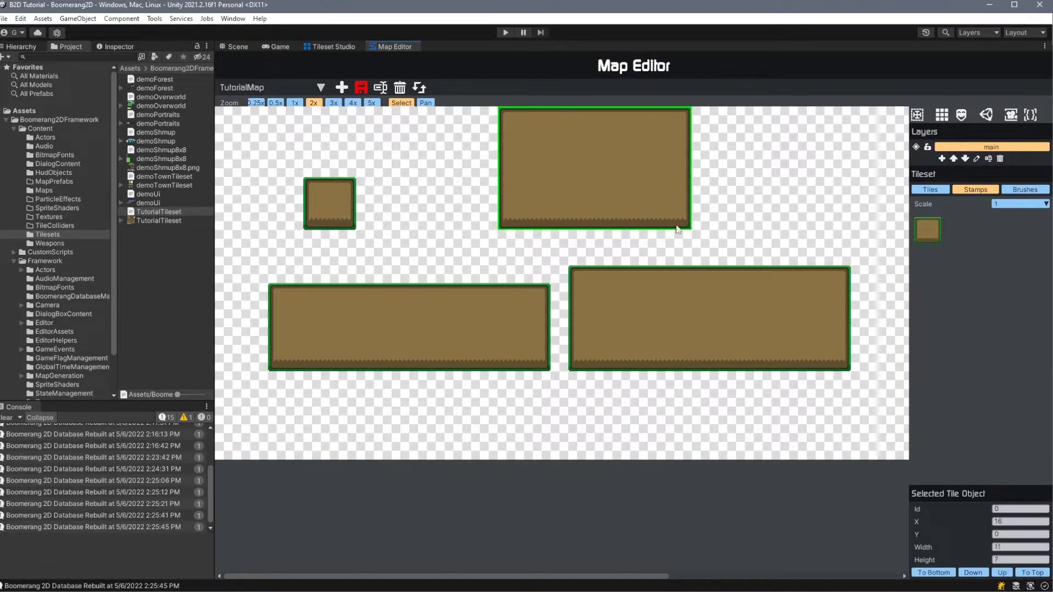
Step: Adjust the stamp's corner edge settings and resize the top stamp into a small square
left_click(334, 46)
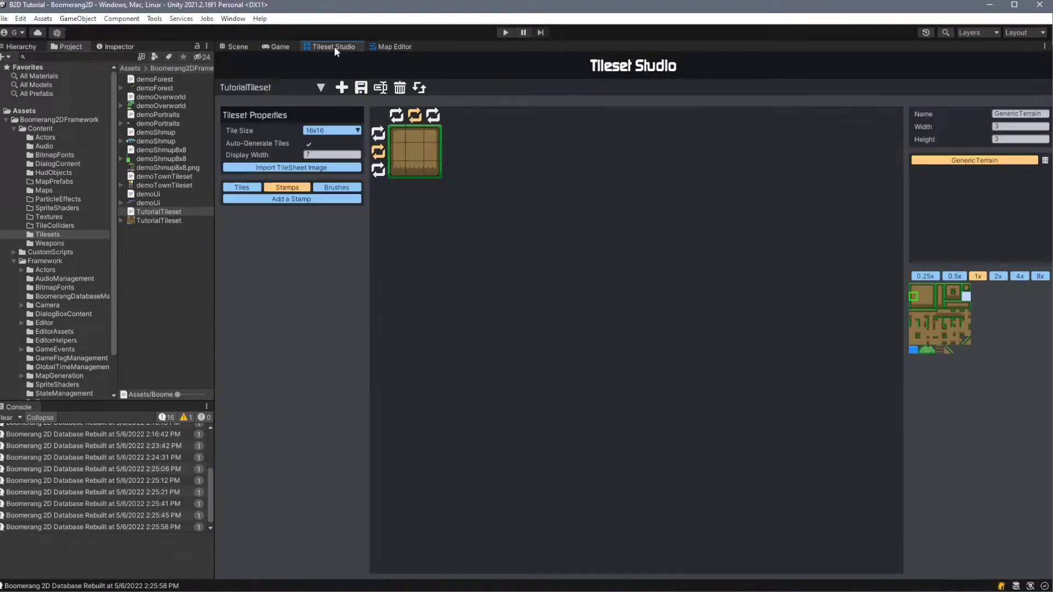
left_click(416, 117)
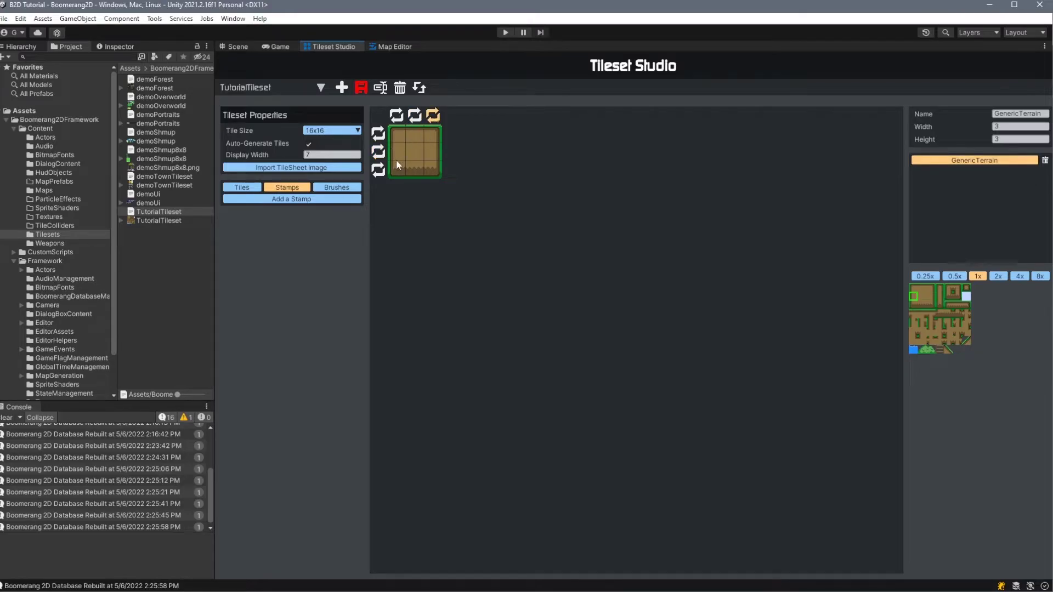
left_click(379, 170)
left_click(361, 88)
left_click(395, 46)
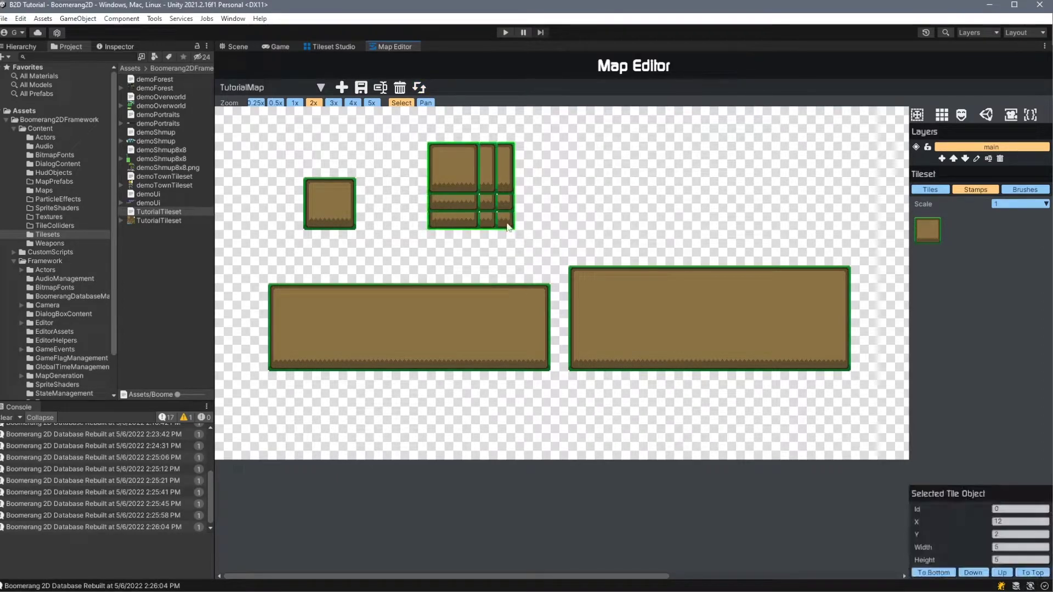
left_click_drag(505, 225, 802, 215)
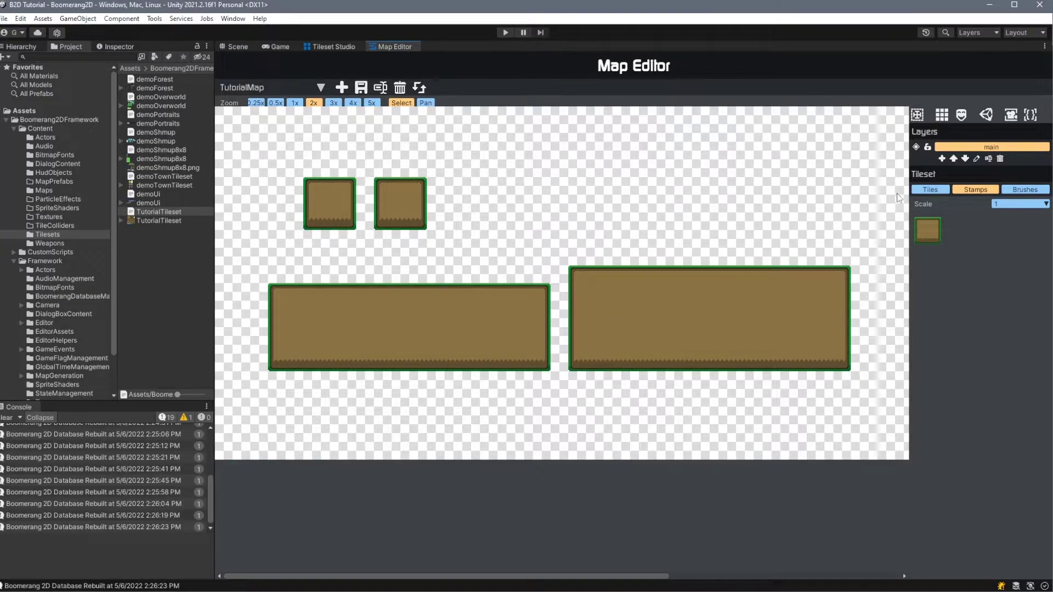
Step: Paint a raised row of individual ground tiles on top of the right platform
left_click(930, 189)
left_click(913, 225)
left_click(701, 257)
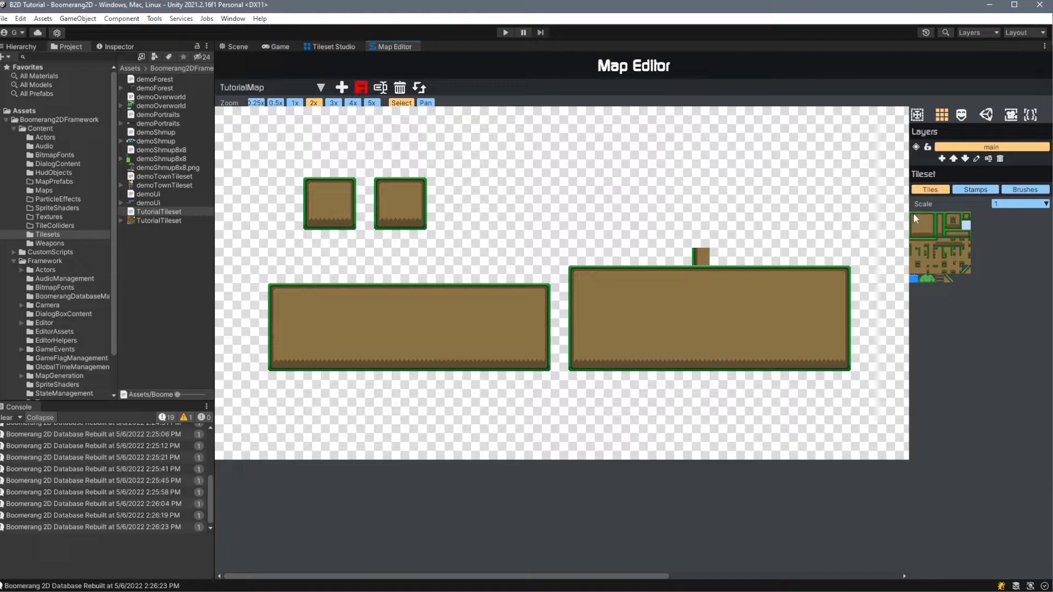
left_click_drag(701, 239, 754, 239)
left_click(929, 223)
left_click(721, 255)
Step: Select and clear the right platform's tiles, then save TutorialMap
left_click(946, 232)
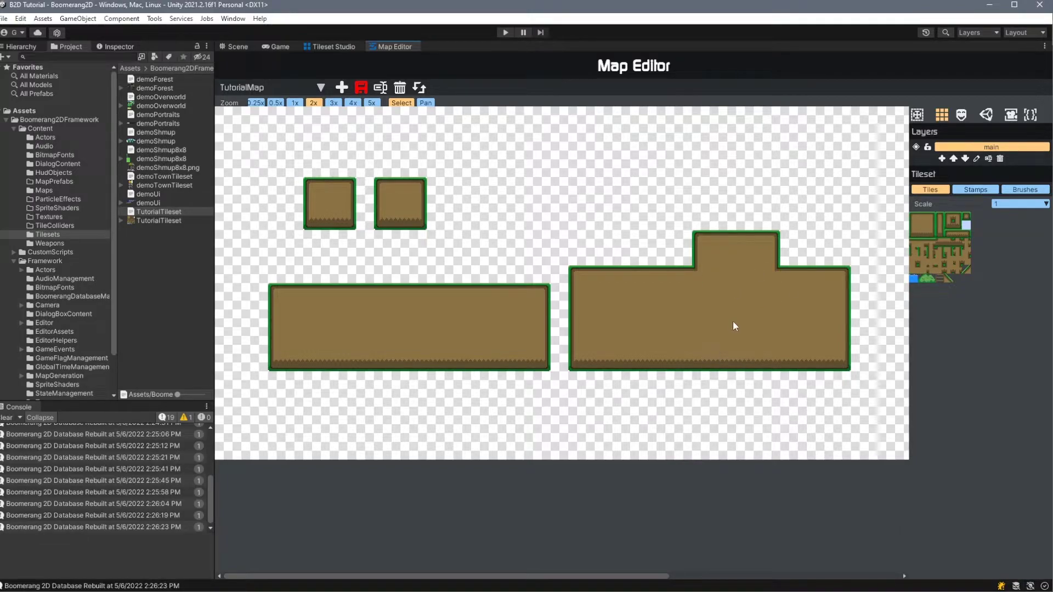
left_click_drag(573, 184, 872, 407)
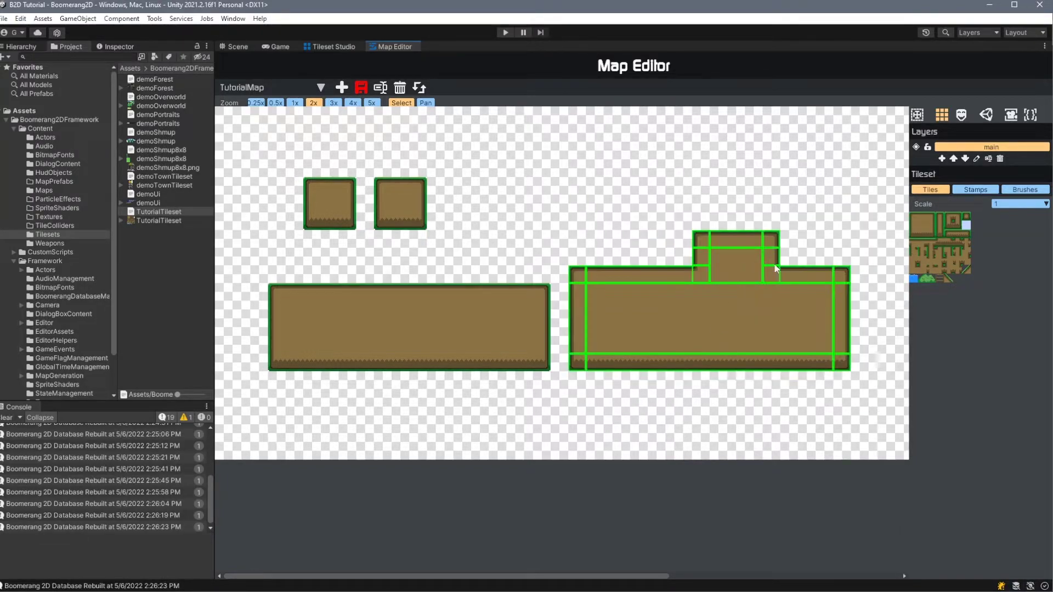
left_click(793, 407)
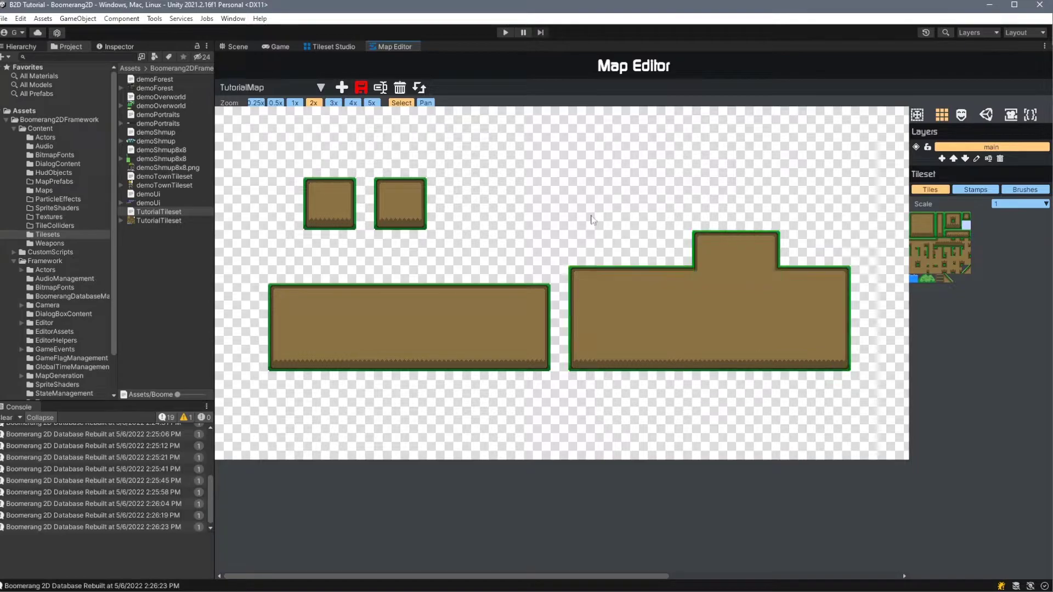
left_click(361, 87)
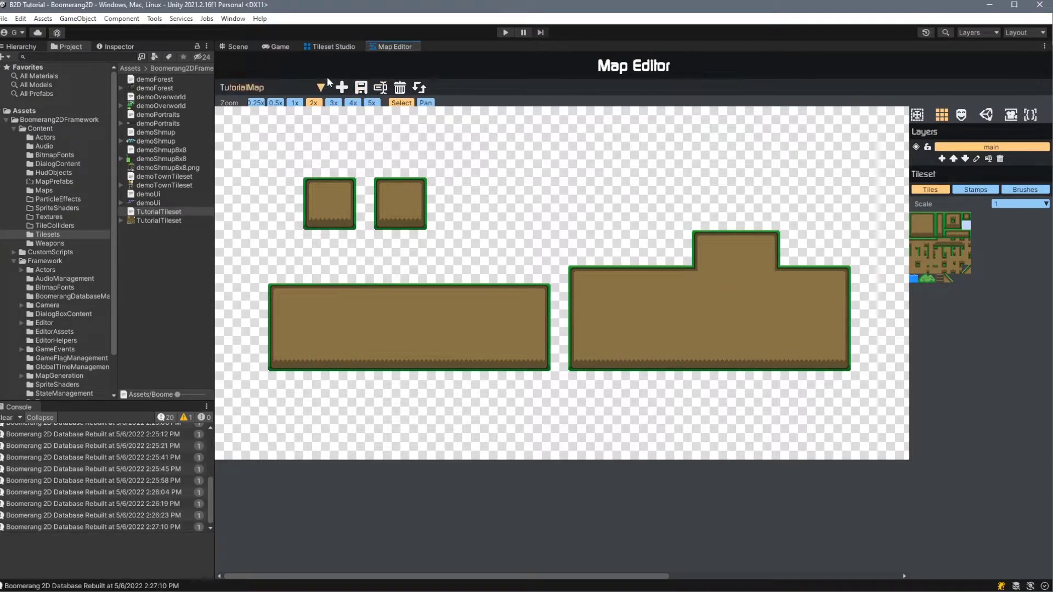
Step: Add an Unnamed Brush under Brushes and assign grass-edged dirt tiles to each of its slots
left_click(328, 47)
left_click(336, 188)
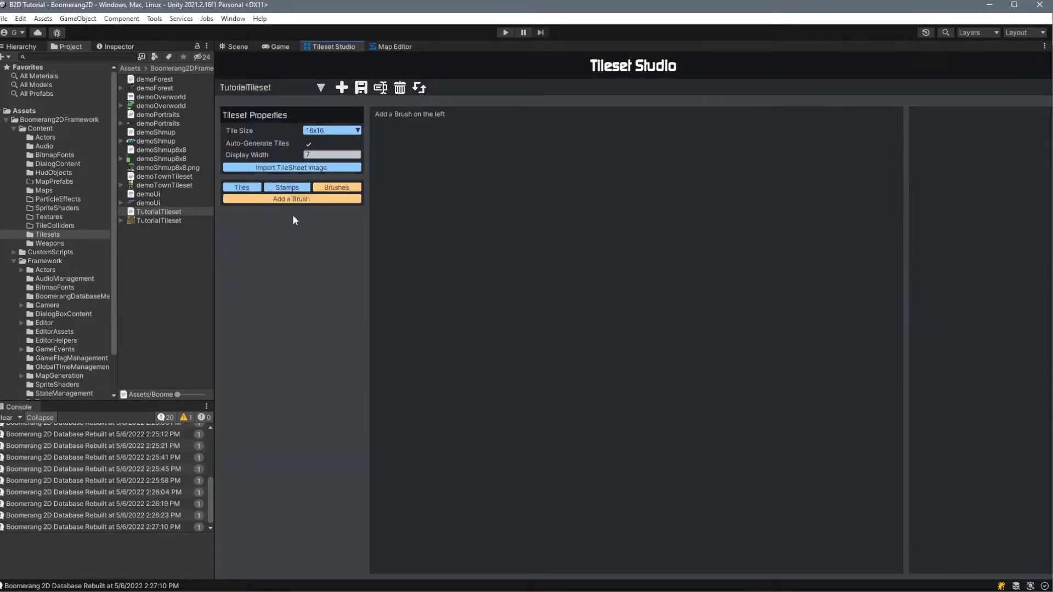
left_click(293, 199)
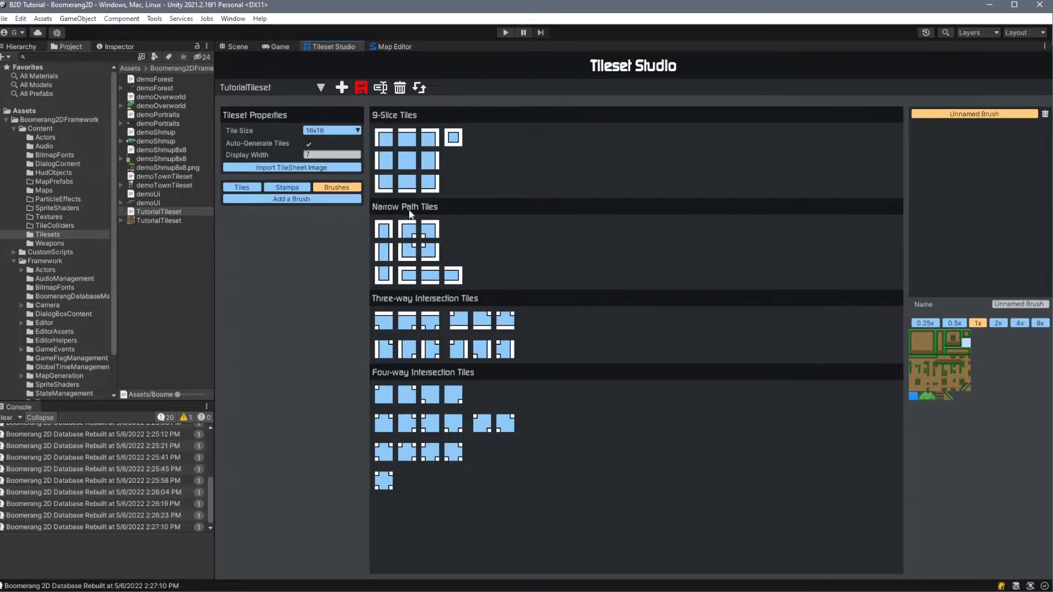
left_click(384, 137)
left_click(406, 138)
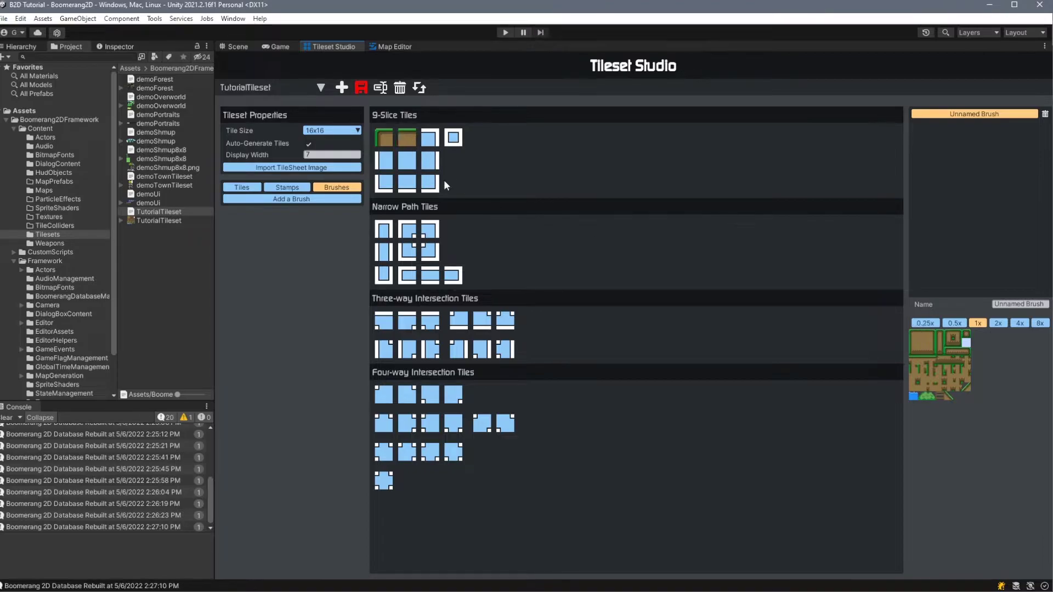
left_click(927, 330)
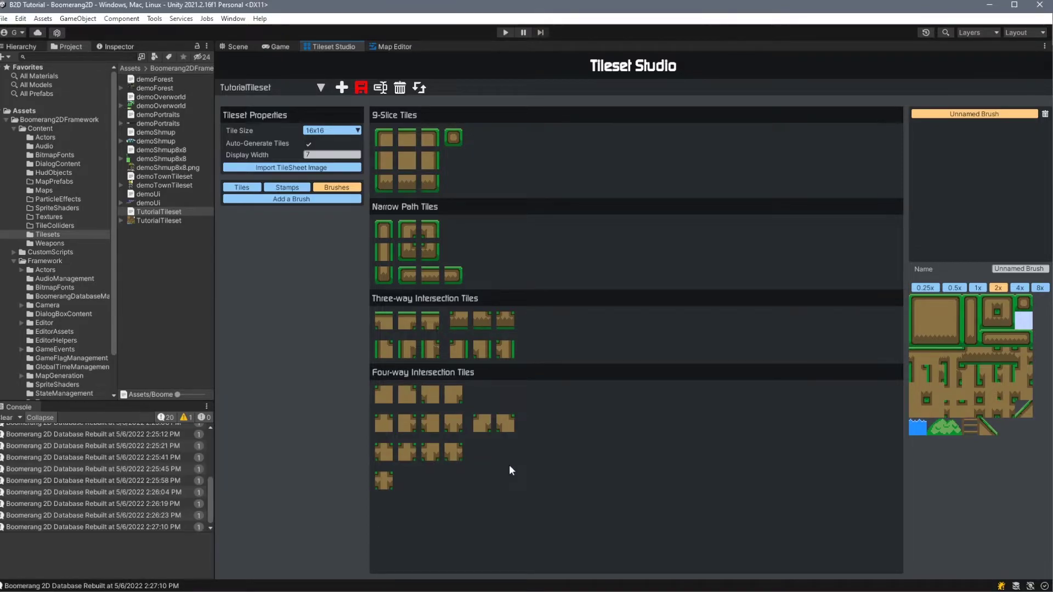
Step: Save the tileset, then brush-paint, trim and apply a winding ground path on TutorialMap
left_click(353, 90)
left_click(411, 46)
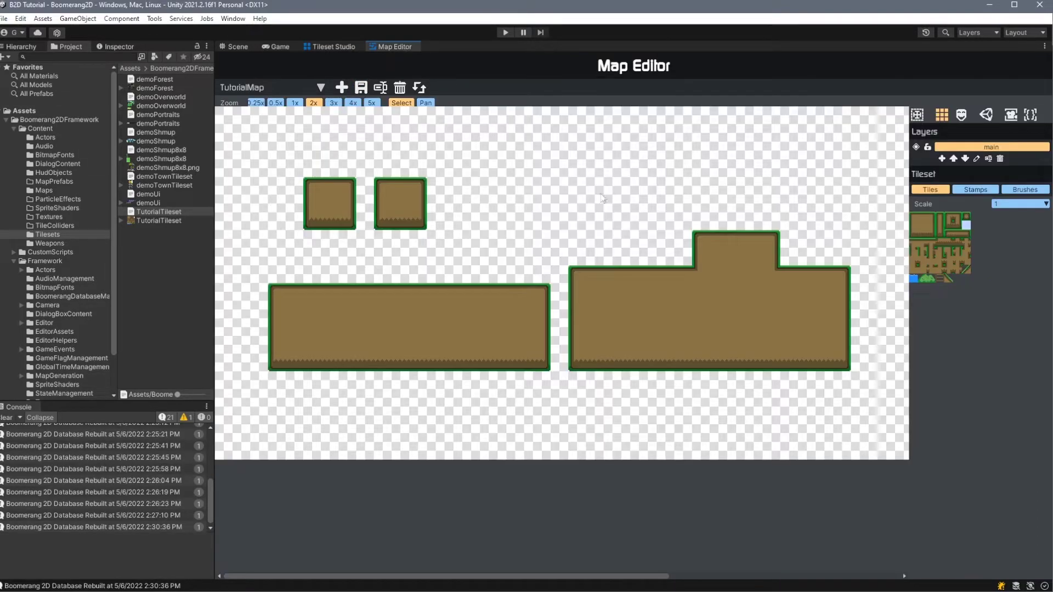
left_click(1031, 191)
mouse_move(540, 150)
left_mouse_down()
mouse_move(607, 199)
mouse_move(582, 178)
mouse_move(535, 248)
mouse_move(614, 223)
mouse_move(652, 170)
mouse_move(519, 234)
left_mouse_up()
mouse_move(715, 139)
left_mouse_down()
mouse_move(770, 160)
mouse_move(652, 153)
mouse_move(581, 164)
left_mouse_up()
left_click(966, 261)
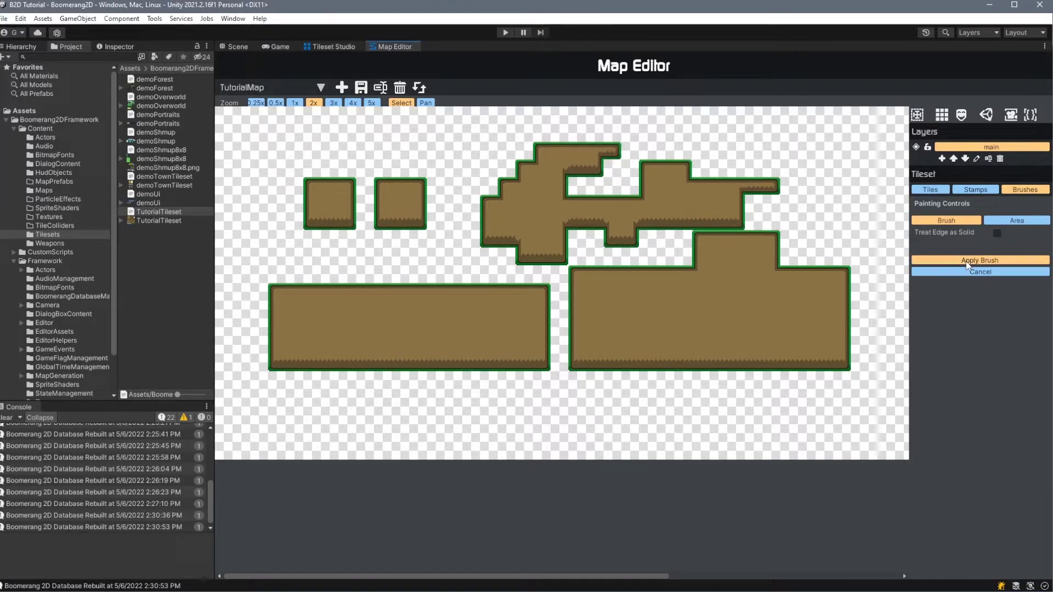
left_click(965, 261)
Step: Move the painted ground down so it joins the two lower platforms
left_click(574, 201)
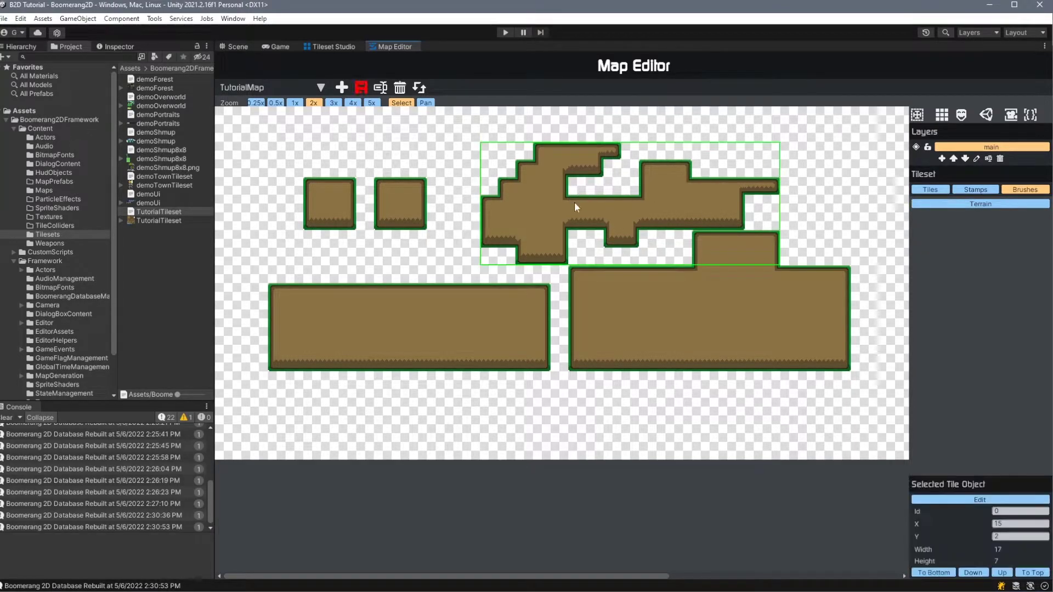
mouse_move(613, 199)
left_mouse_down()
mouse_move(429, 218)
mouse_move(451, 348)
mouse_move(589, 372)
mouse_move(591, 395)
mouse_move(537, 384)
mouse_move(573, 292)
mouse_move(616, 271)
mouse_move(538, 284)
left_mouse_up()
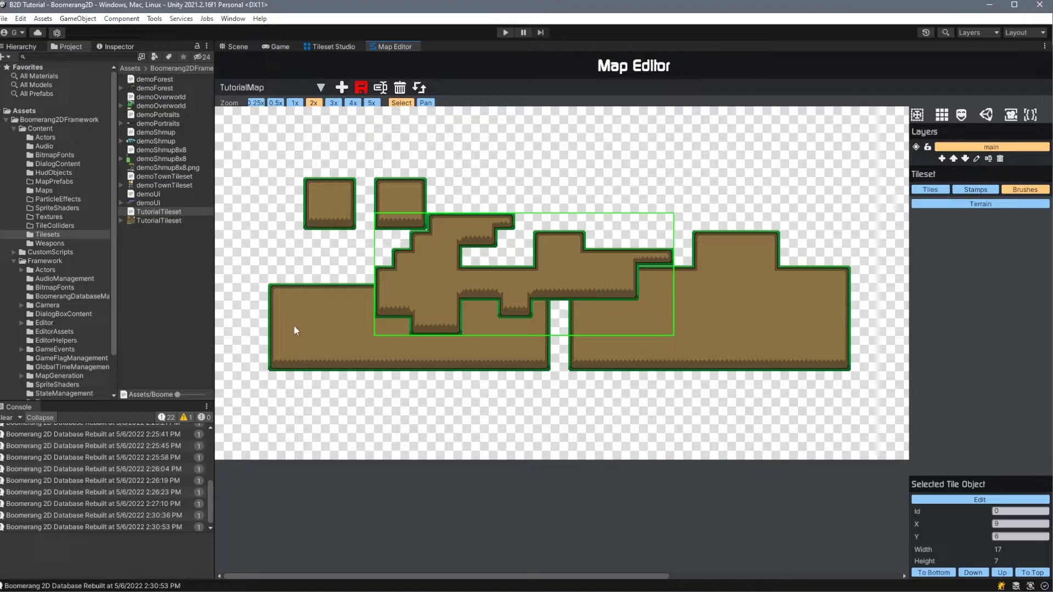
left_click(437, 406)
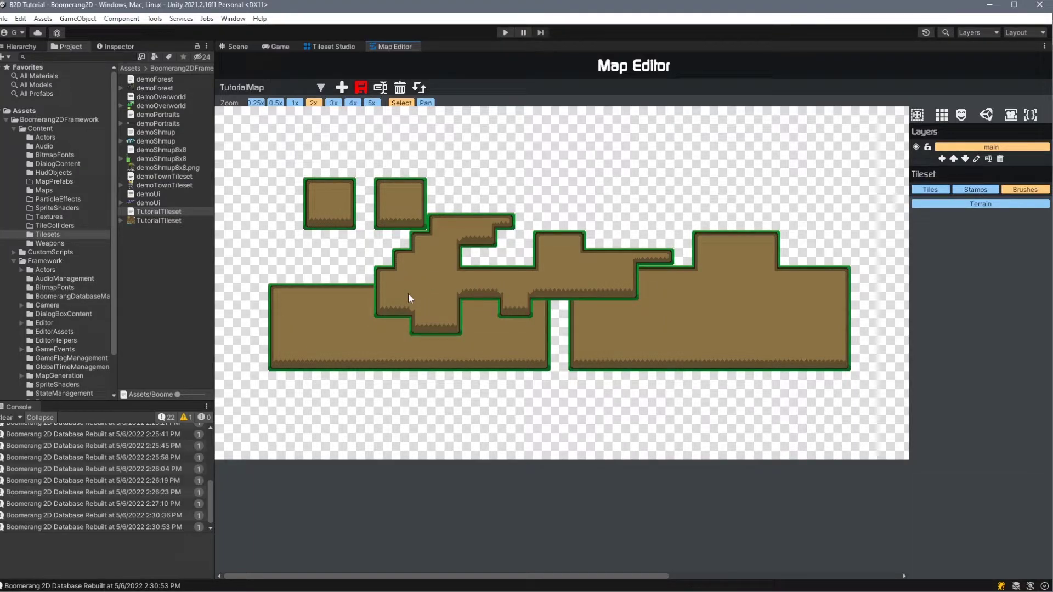
left_click(362, 301)
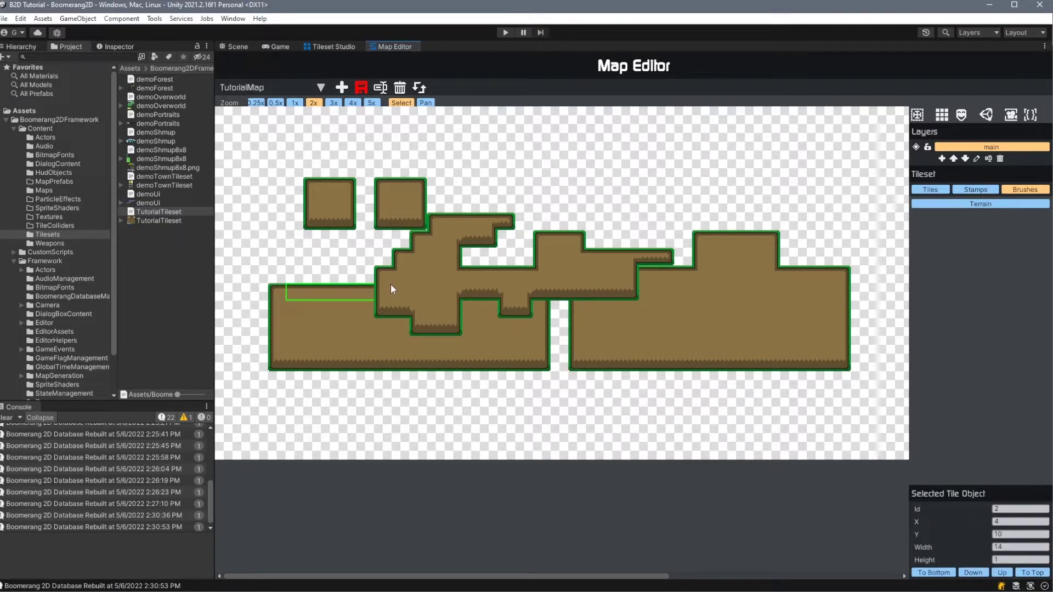
Step: Save TutorialMap and pick the demoPlayer actor from the Actors list
key("ctrl+s")
left_click(930, 189)
left_click(961, 114)
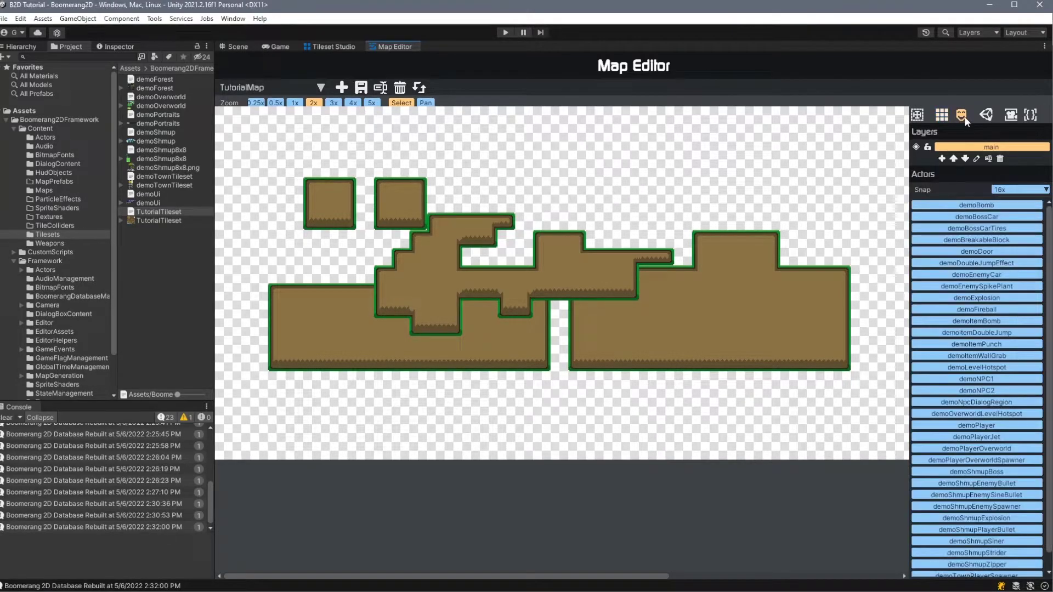
scroll(976, 263, "down", 3)
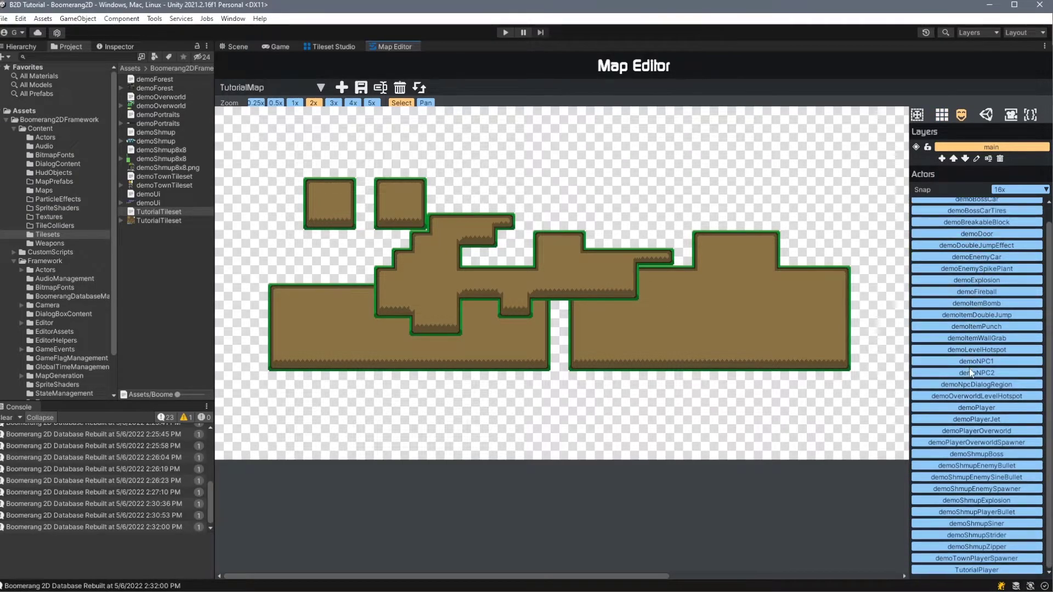
left_click(975, 569)
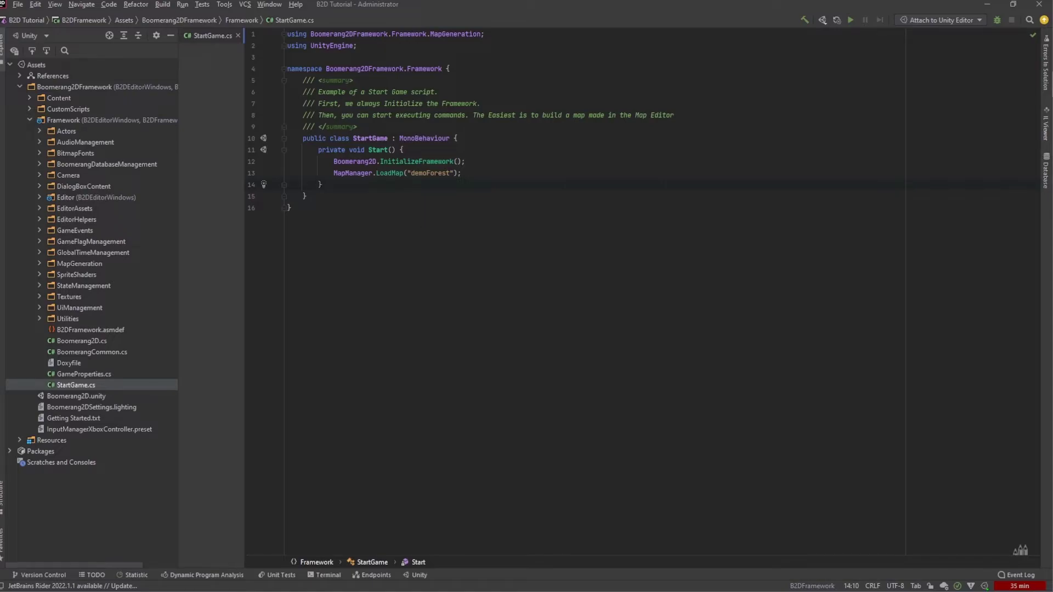
Step: Replace demoForest with TutorialMap in StartGame.cs's MapManager.LoadMap call
double_click(433, 173)
type("TutorialMap")
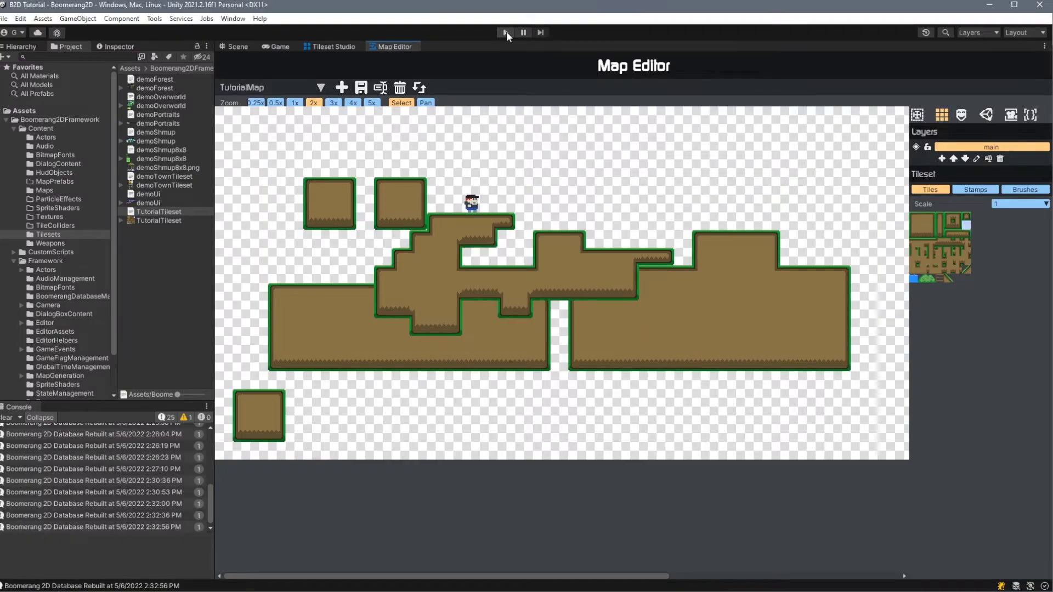
left_click(506, 33)
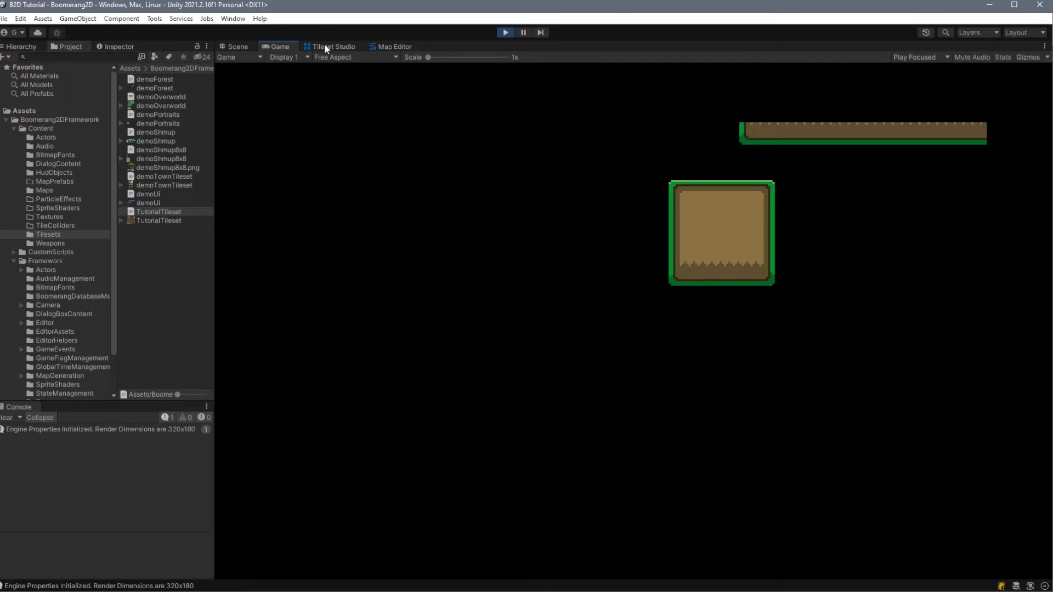
left_click(238, 47)
left_click_drag(795, 324, 974, 306, "alt")
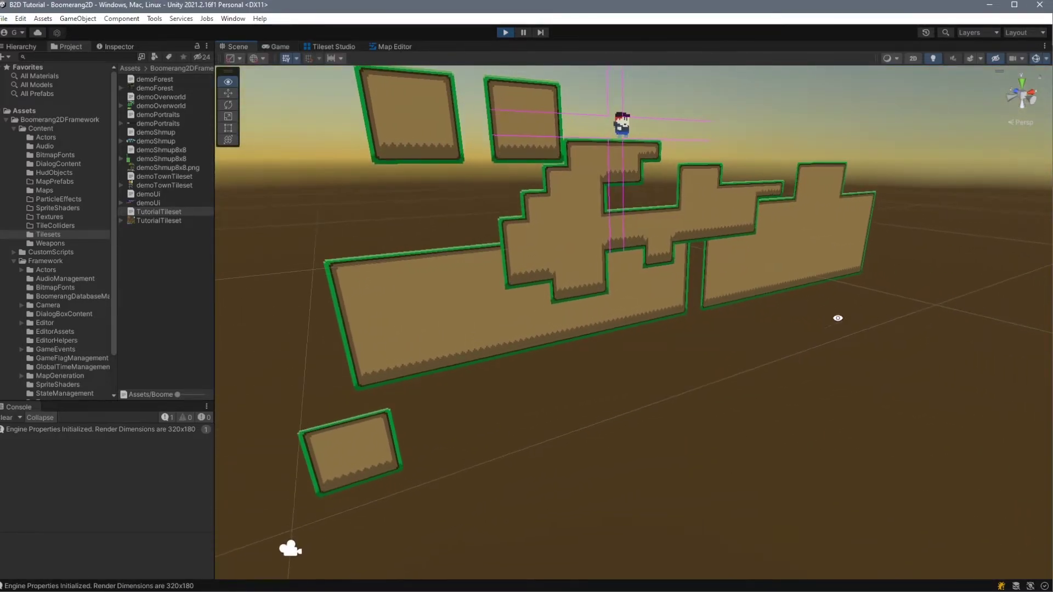
left_click_drag(778, 318, 548, 315, "alt")
left_click(574, 277)
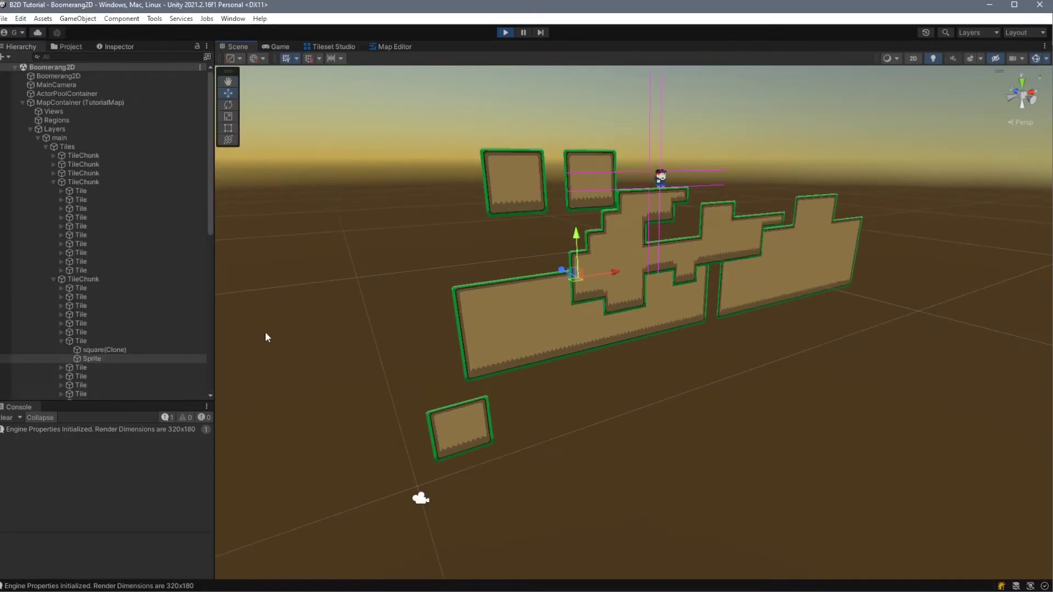
left_click(81, 340)
scroll(644, 337, "up", 2)
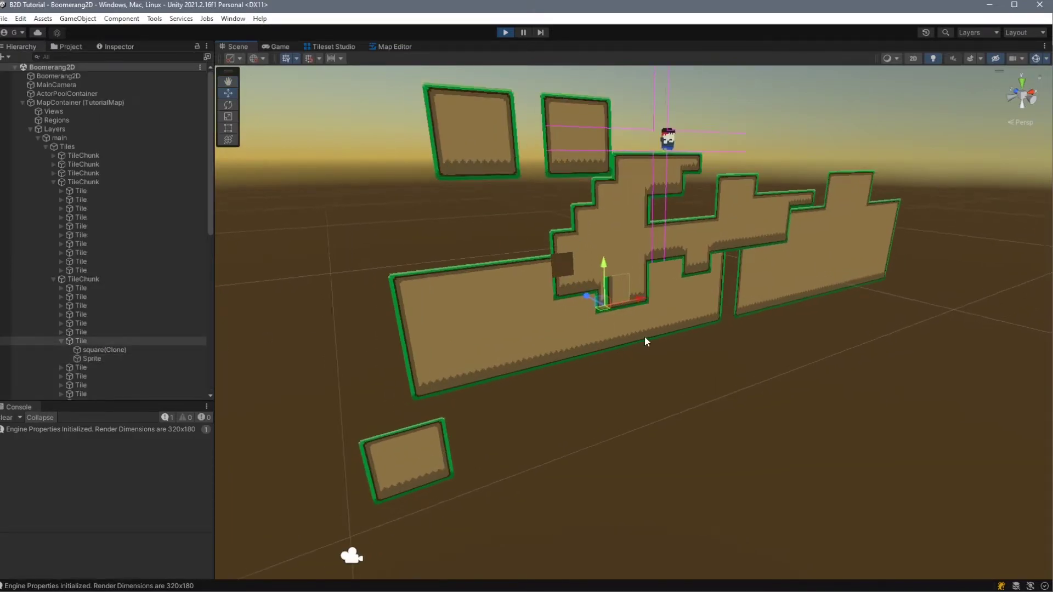
left_click_drag(644, 337, 551, 266, "alt")
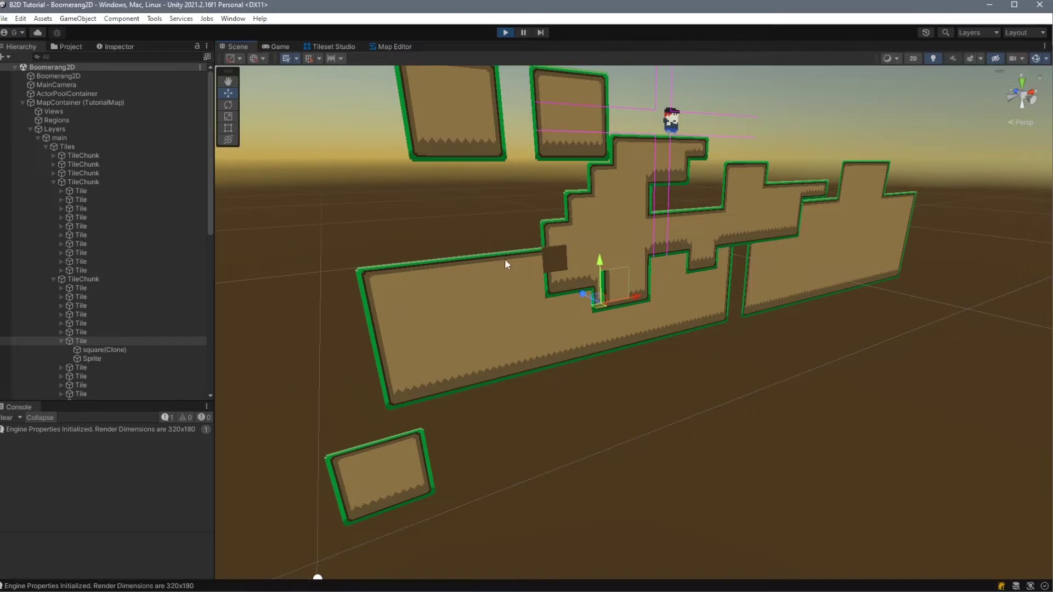
key("ctrl+p")
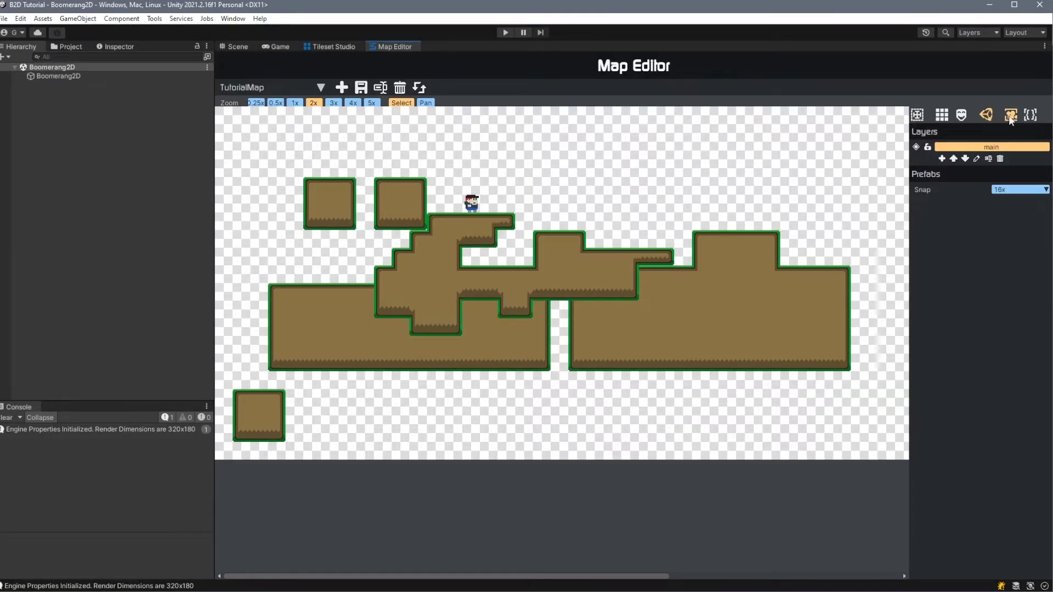
Step: Add camera views over TutorialMap's left and right halves and save the map
left_click(1011, 118)
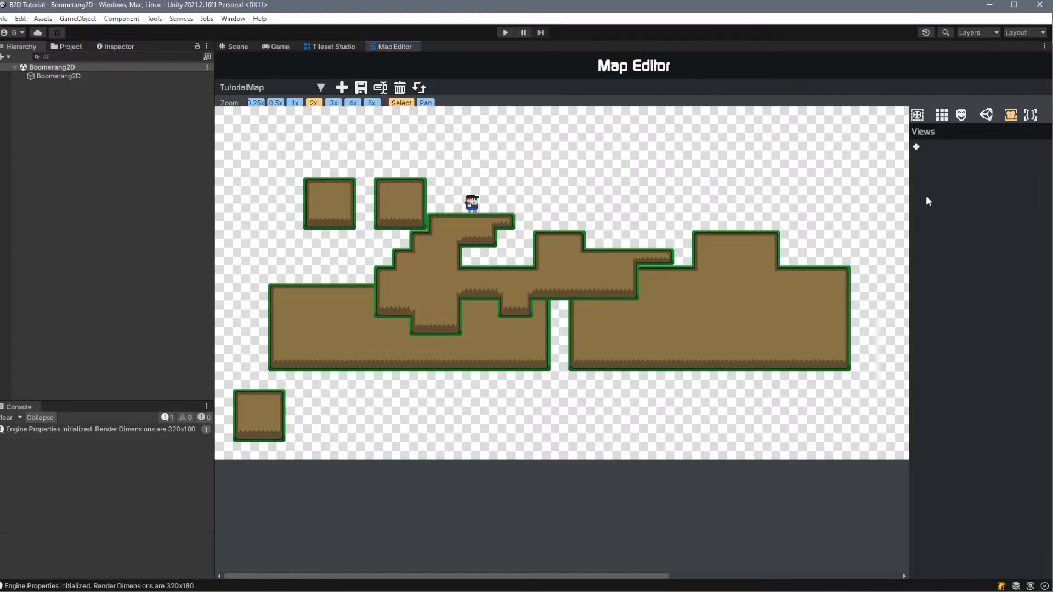
left_click(916, 146)
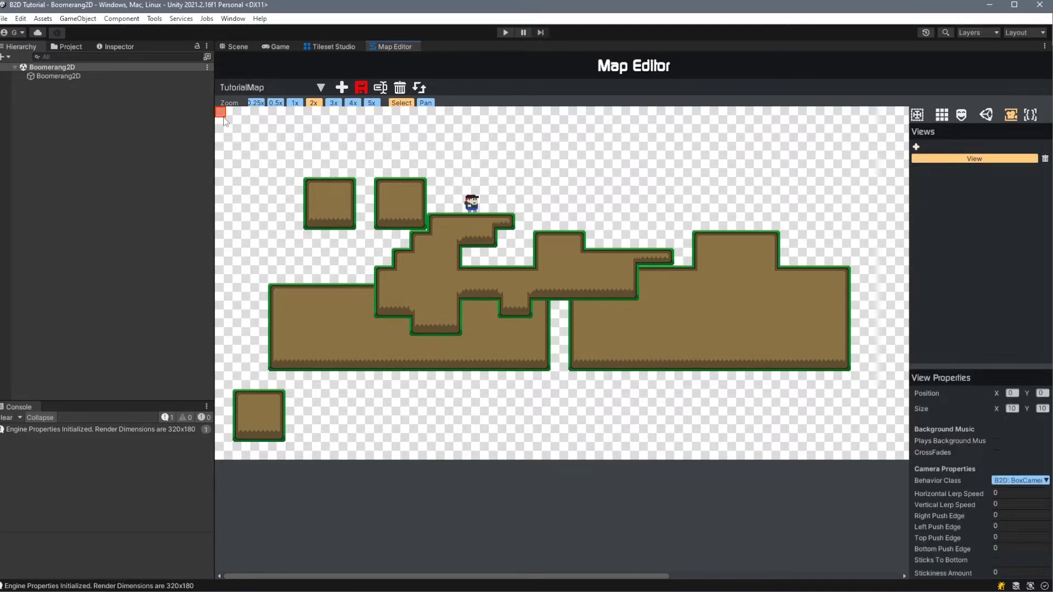
mouse_move(224, 118)
left_mouse_down()
mouse_move(579, 463)
mouse_move(686, 458)
left_mouse_up()
left_click_drag(310, 271, 769, 274)
left_click(361, 87)
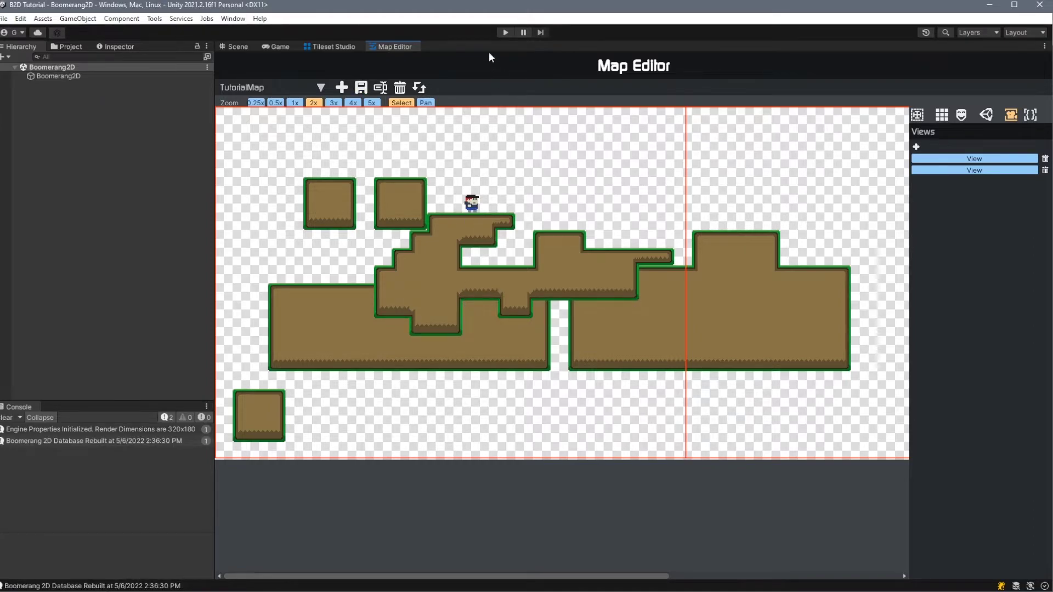
left_click(506, 32)
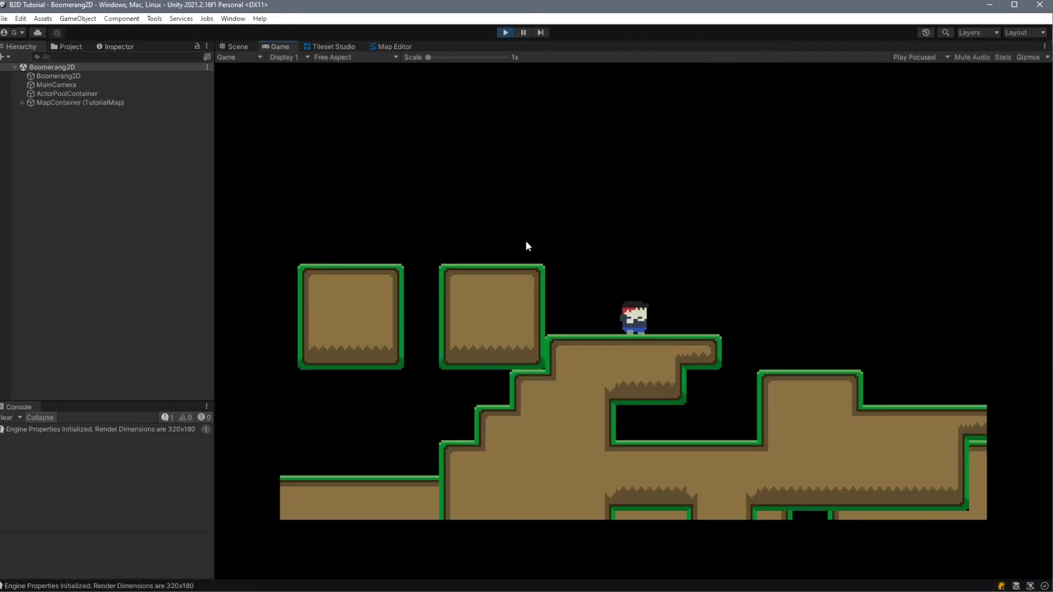
key("Right")
key("Left")
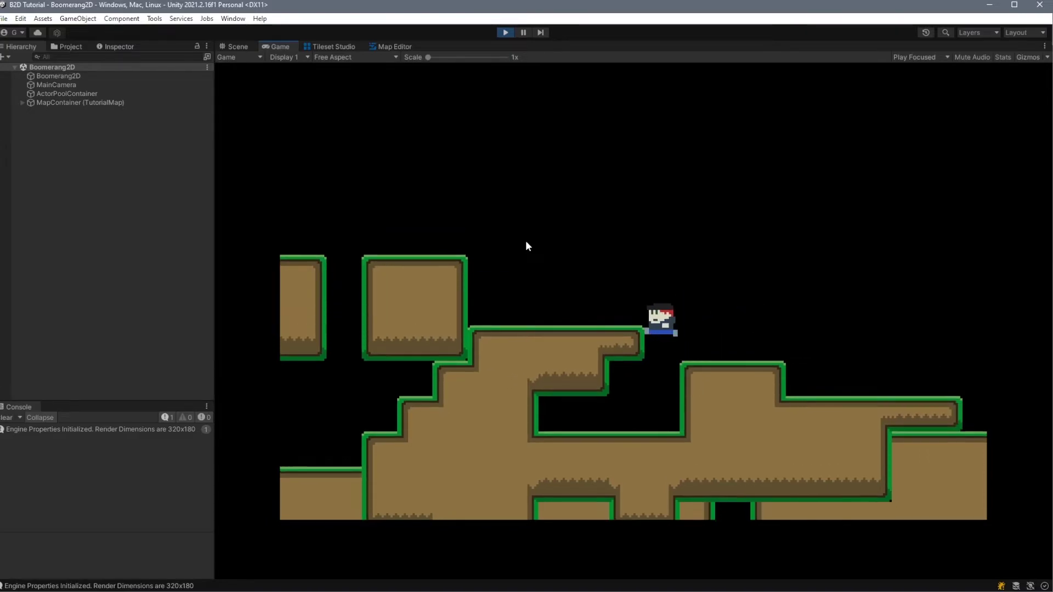
key("space")
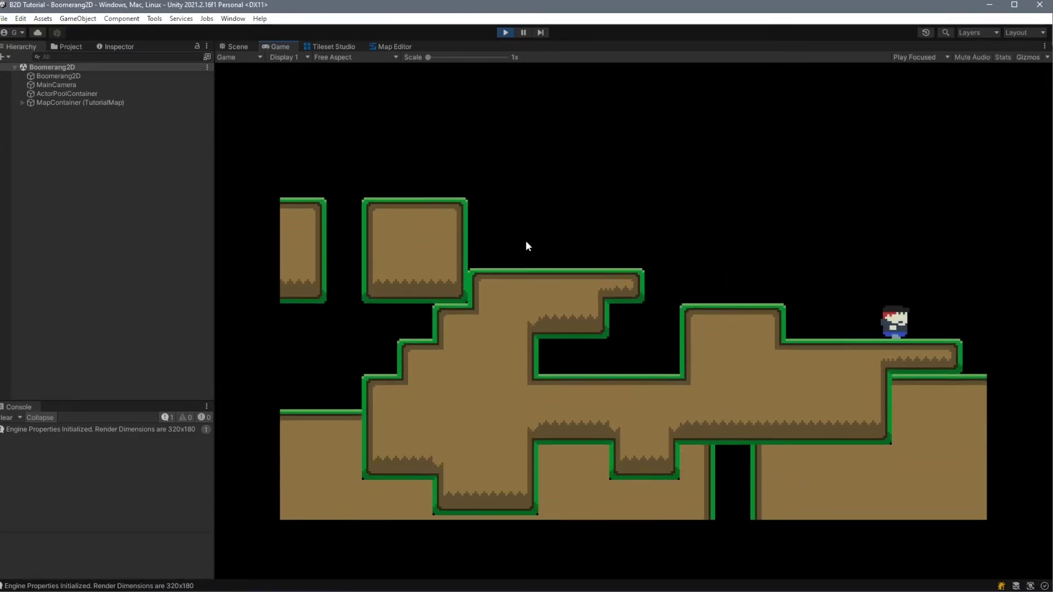
left_click(395, 46)
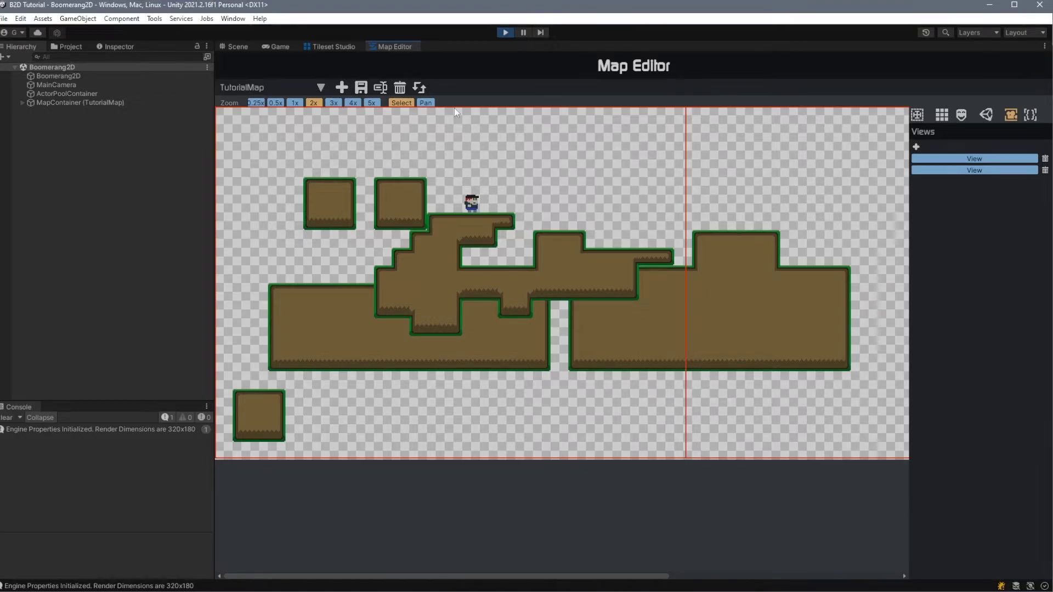
left_click(340, 46)
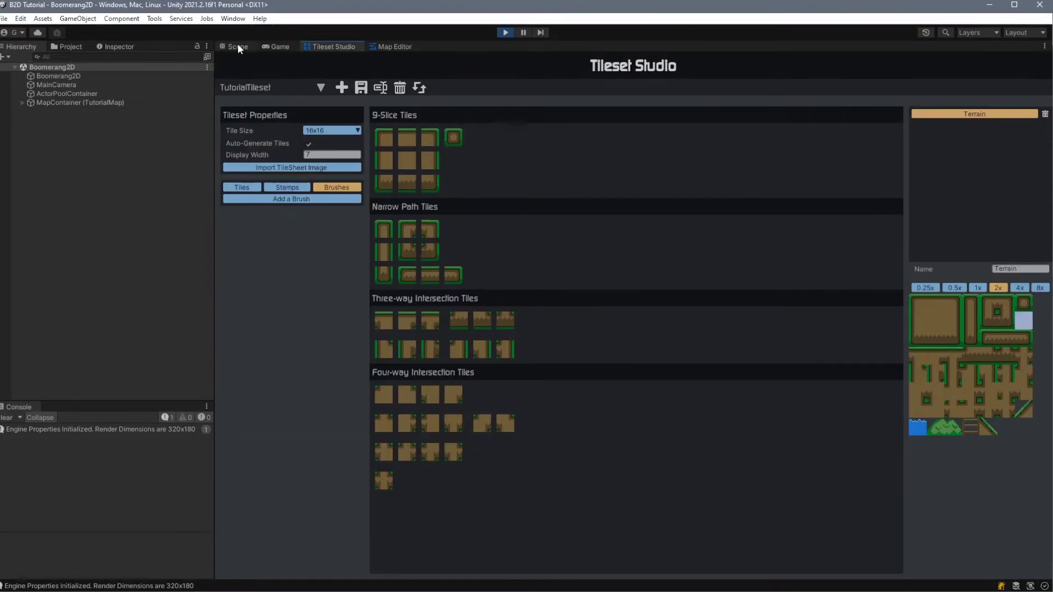
left_click(267, 48)
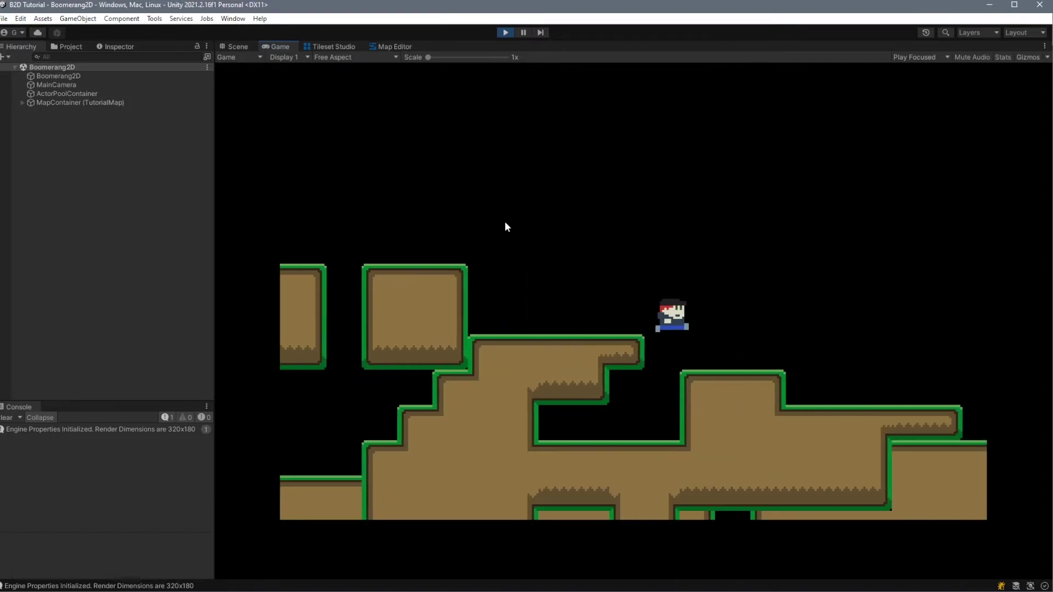
key("Right")
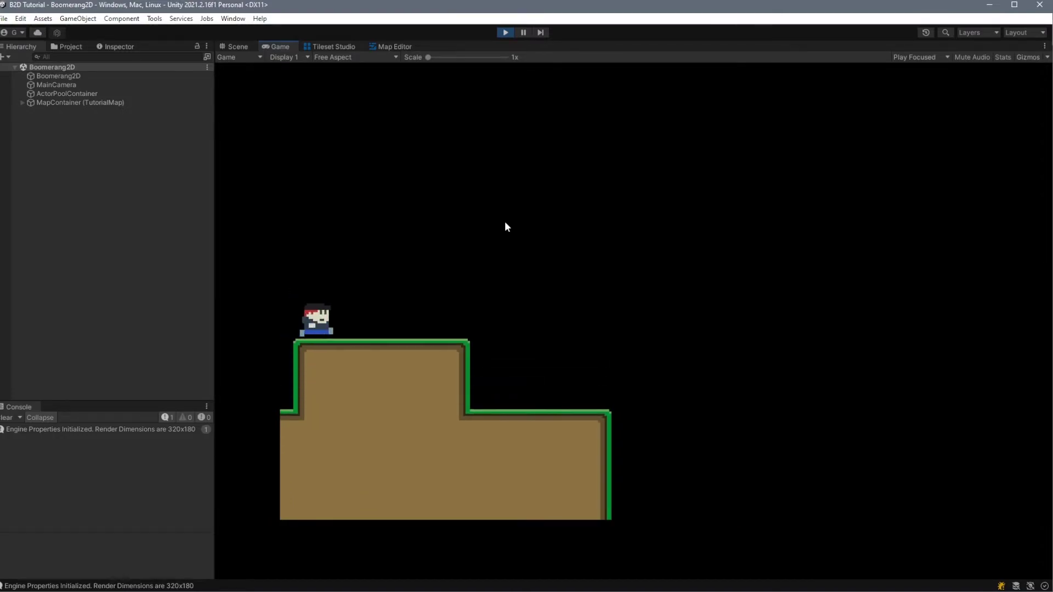
key("Right")
key("Left")
key("Right")
key("Left")
key("Right")
key("Left")
key("Right")
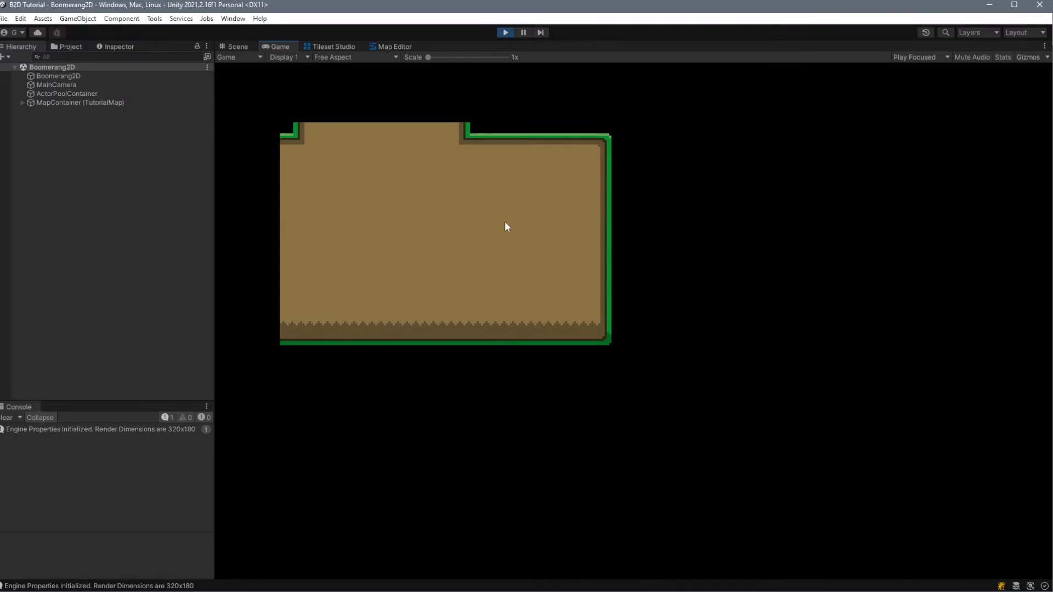
key("ctrl+p")
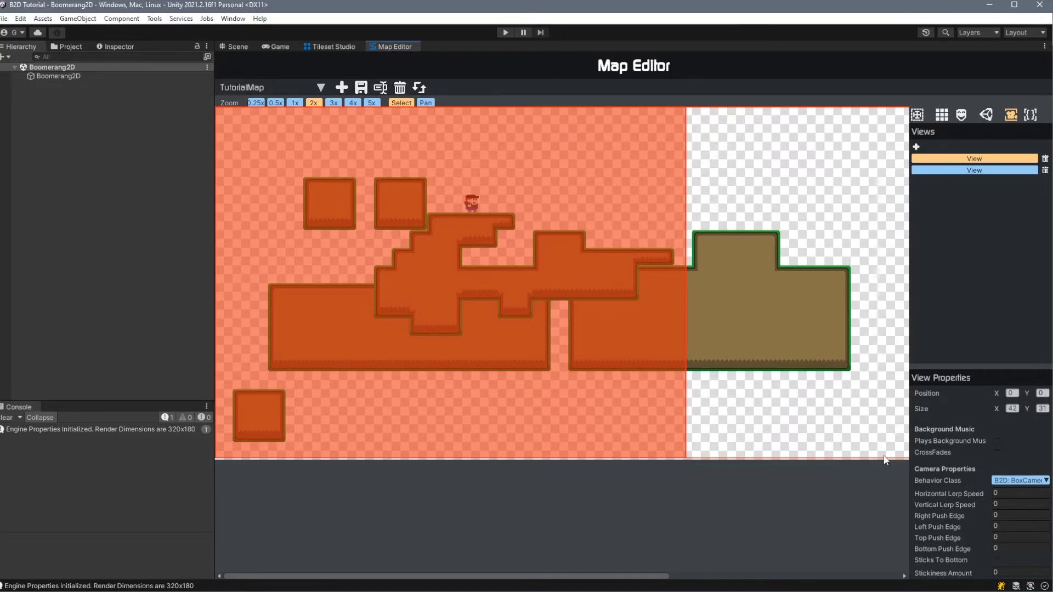
Step: Give the left view the BattleInTheStratosphere audio track with background music turned off
left_click(740, 412)
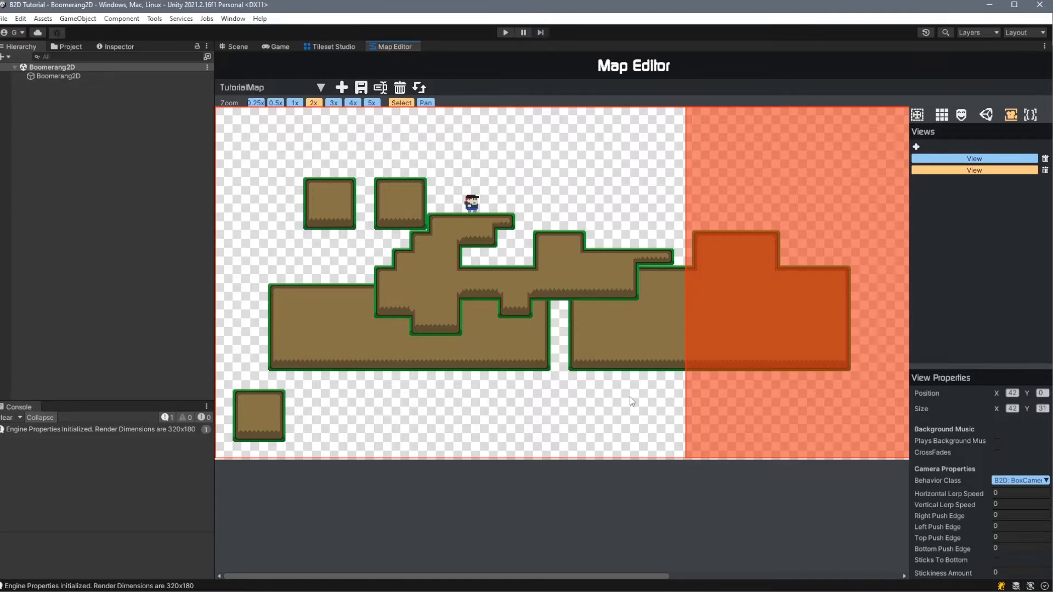
left_click(629, 397)
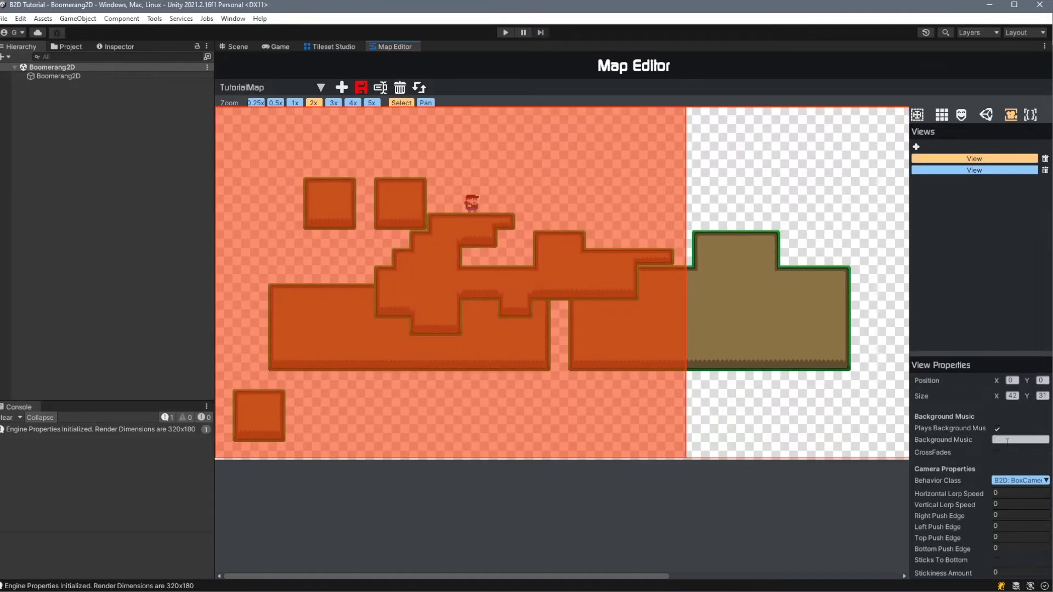
left_click(67, 47)
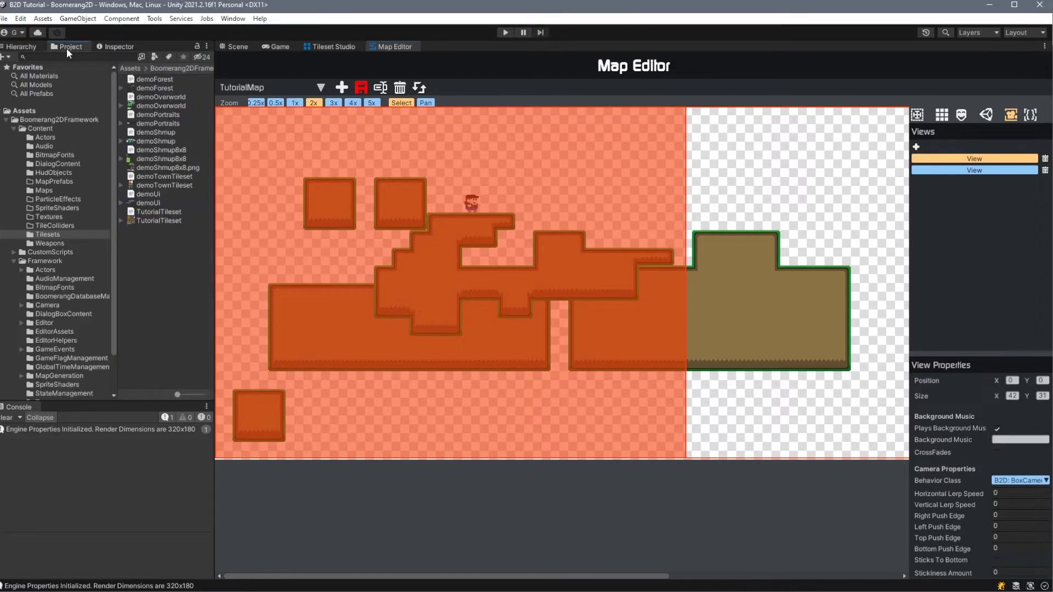
left_click(43, 145)
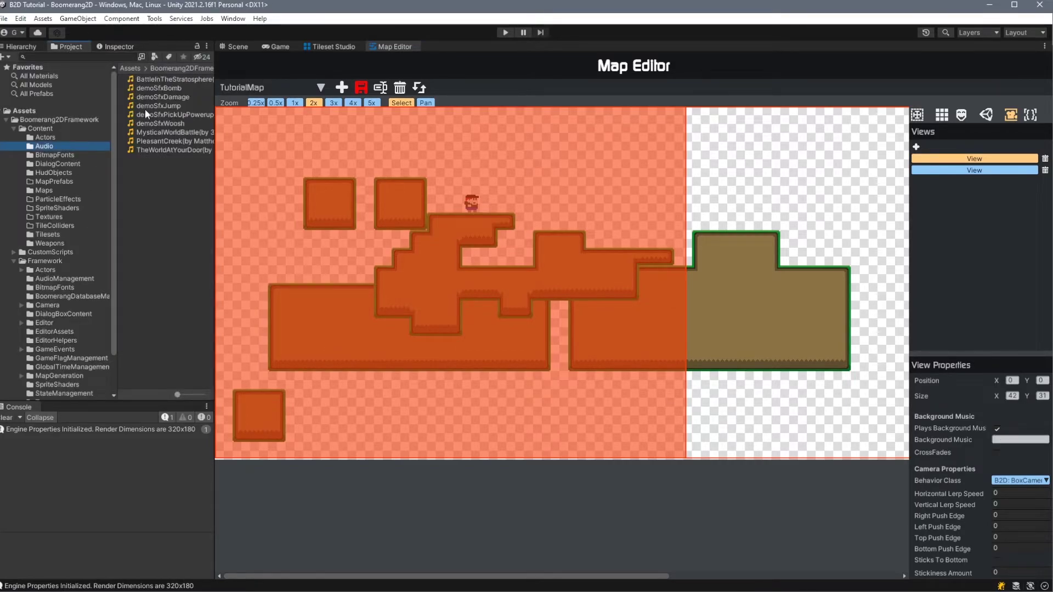
left_click(149, 115)
left_click(150, 78)
left_click(997, 429)
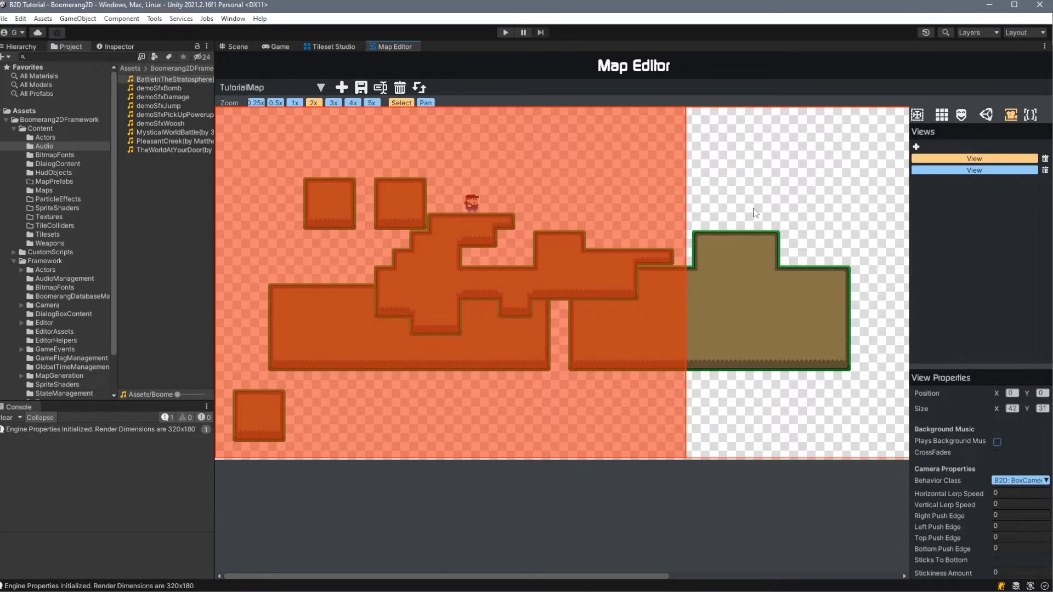
Step: Keep B2D: BoxCamera for the left view, enable Sticks To Bottom, and enter stickiness 0
left_click(1008, 482)
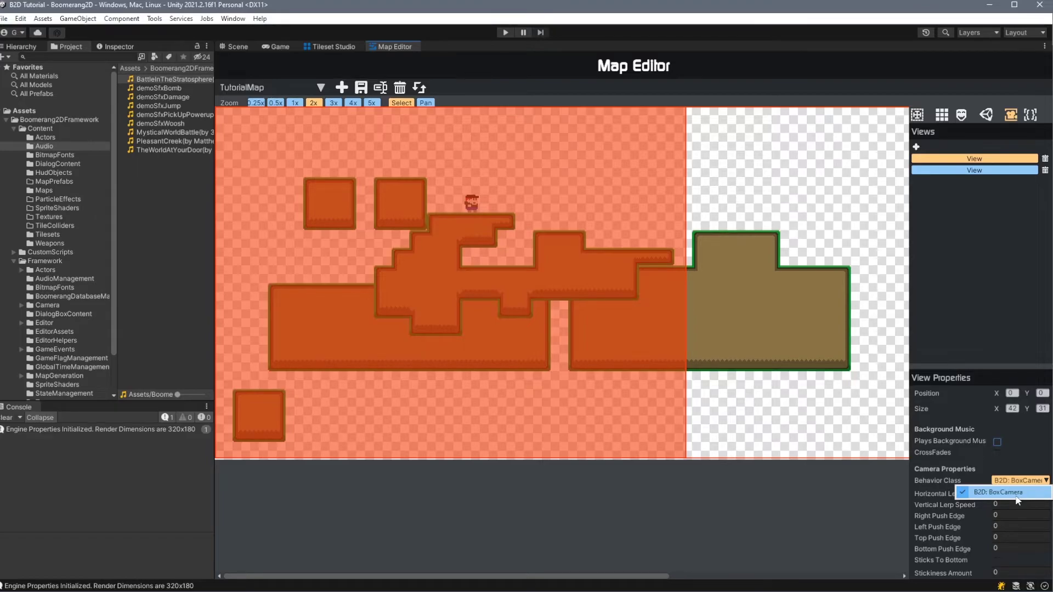
left_click(1016, 492)
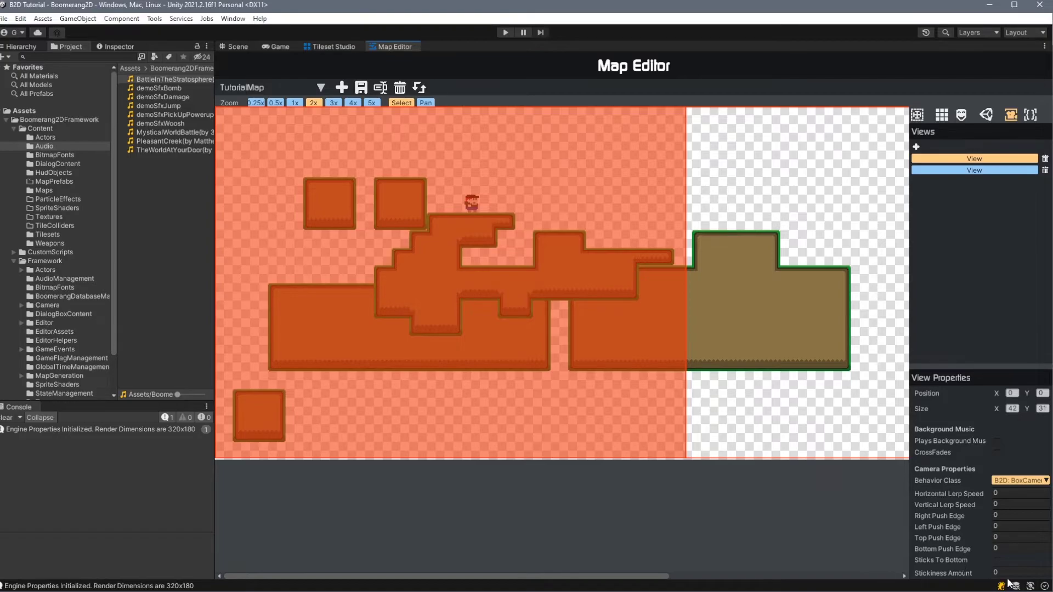
left_click(997, 560)
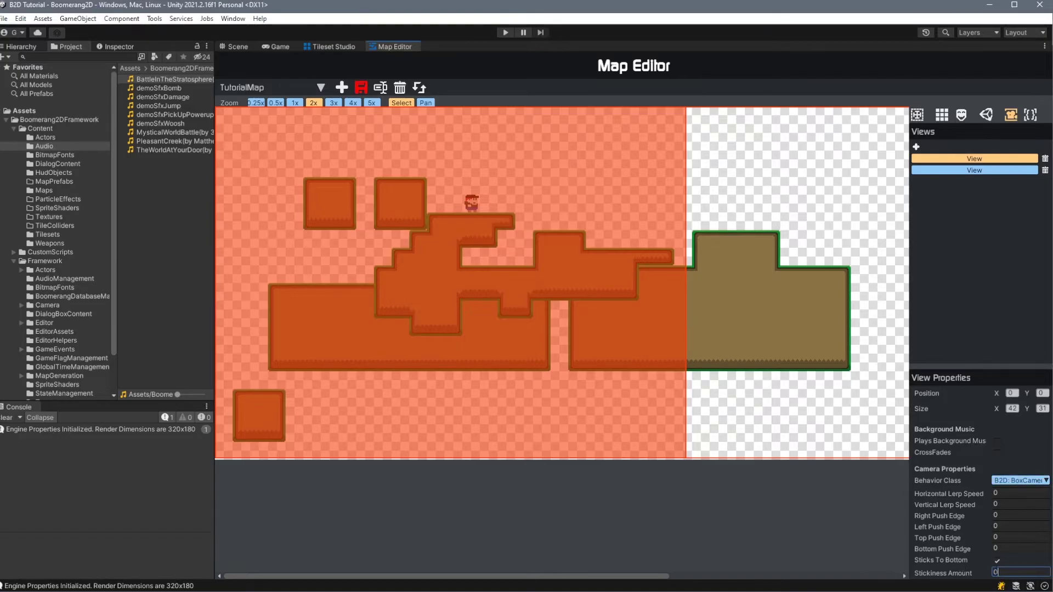
double_click(997, 572)
type("0.")
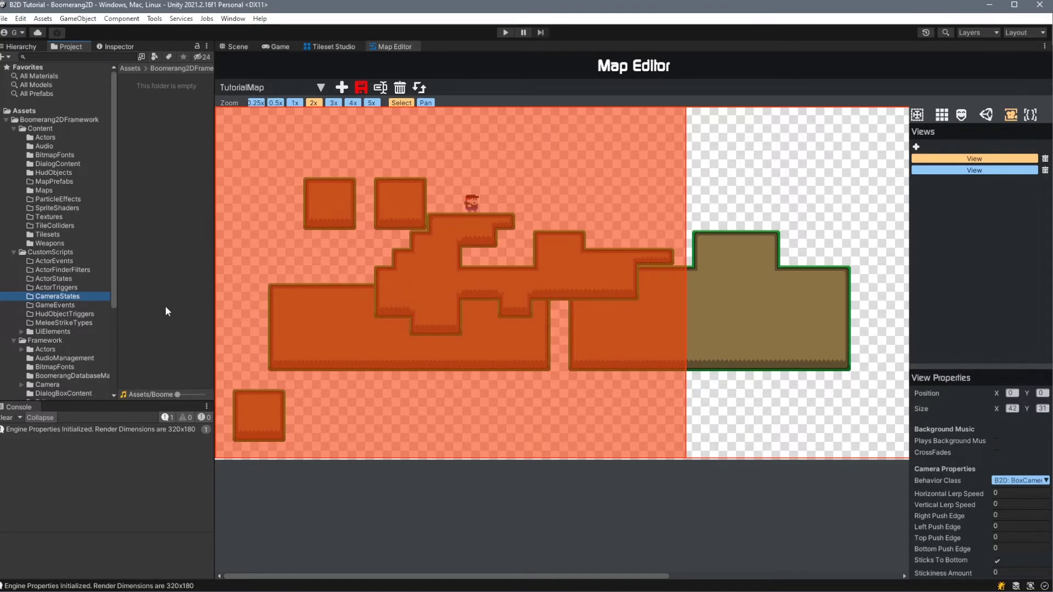
Step: Save the map and add a region named Test with an entering flag entry
key("ctrl+s")
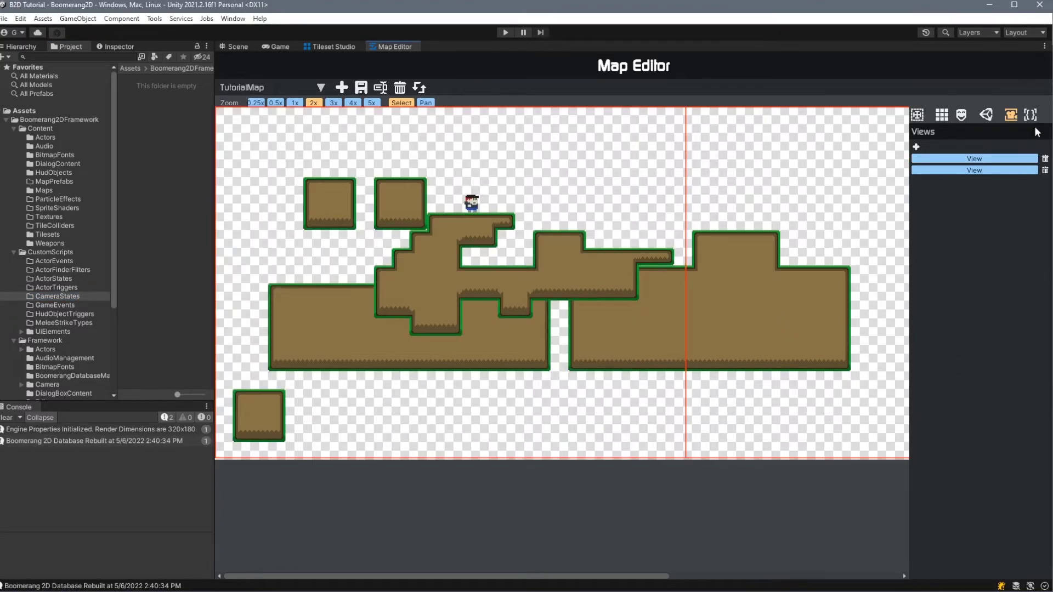
left_click(1035, 119)
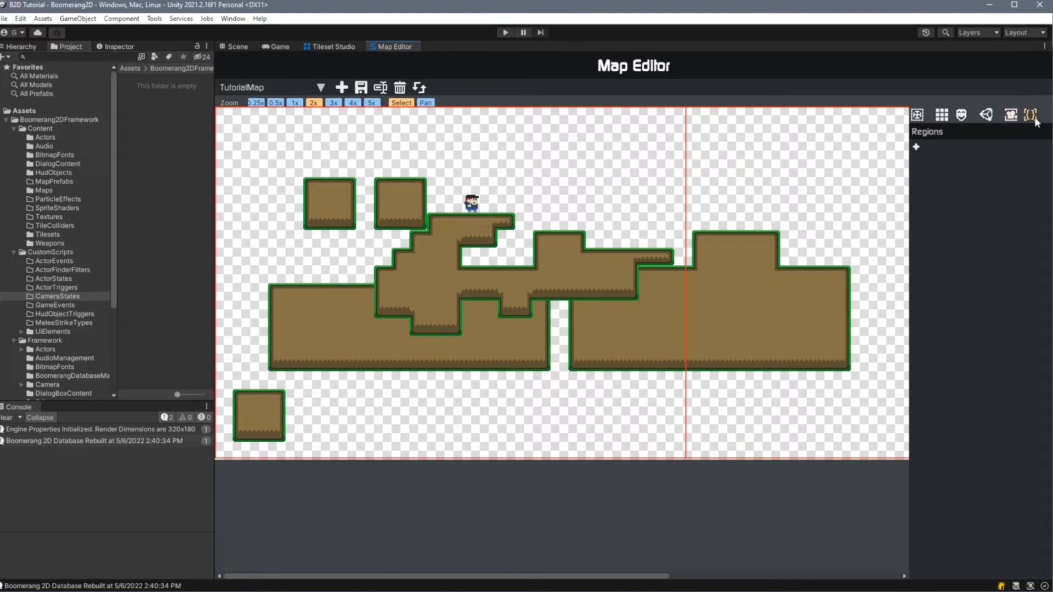
left_click(915, 147)
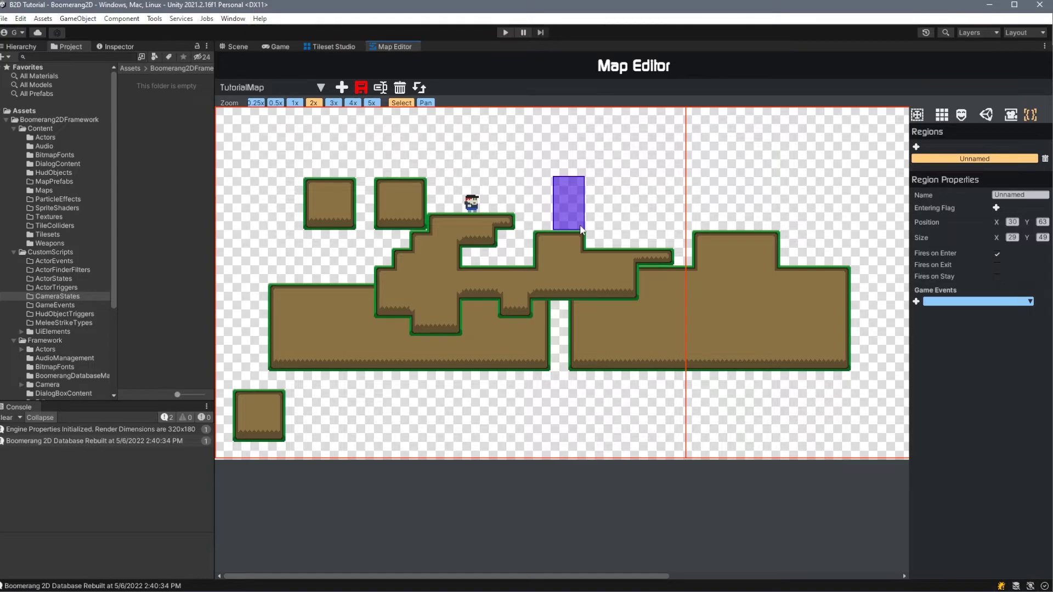
left_click(1018, 195)
type("Test")
left_click(996, 209)
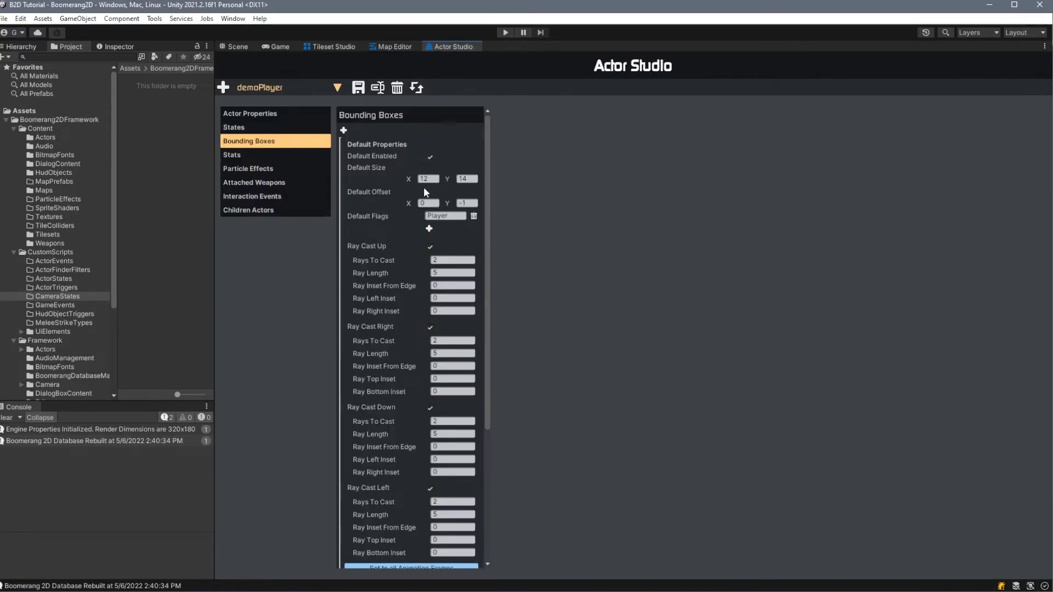
Step: Grab demoPlayer's Player flag in Actor Studio and return to the Map Editor
left_click(446, 216)
left_click(394, 46)
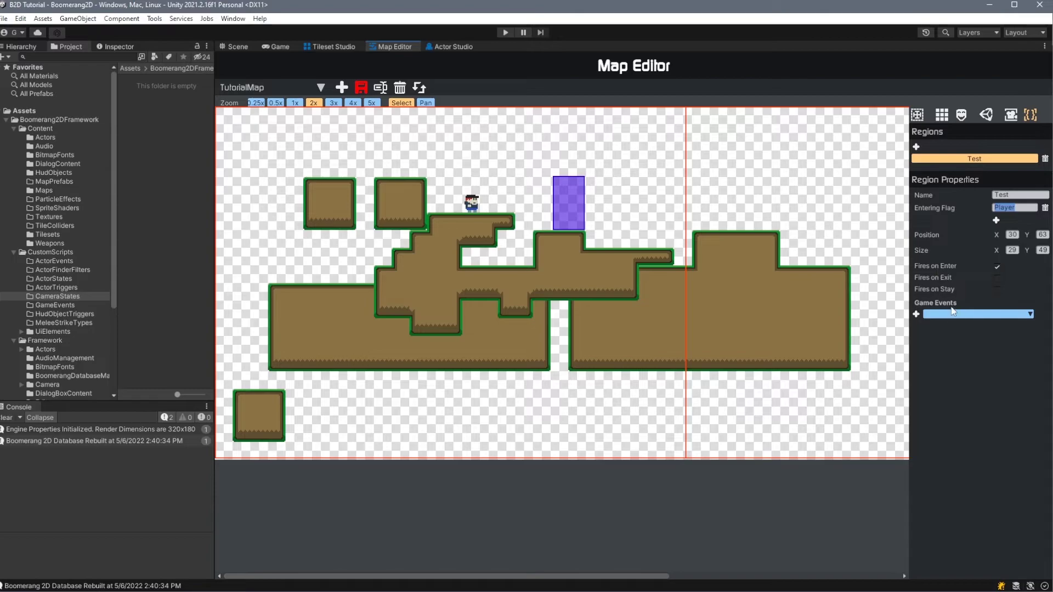
Step: Add a game event to region Test containing a debug-log event
left_click(915, 314)
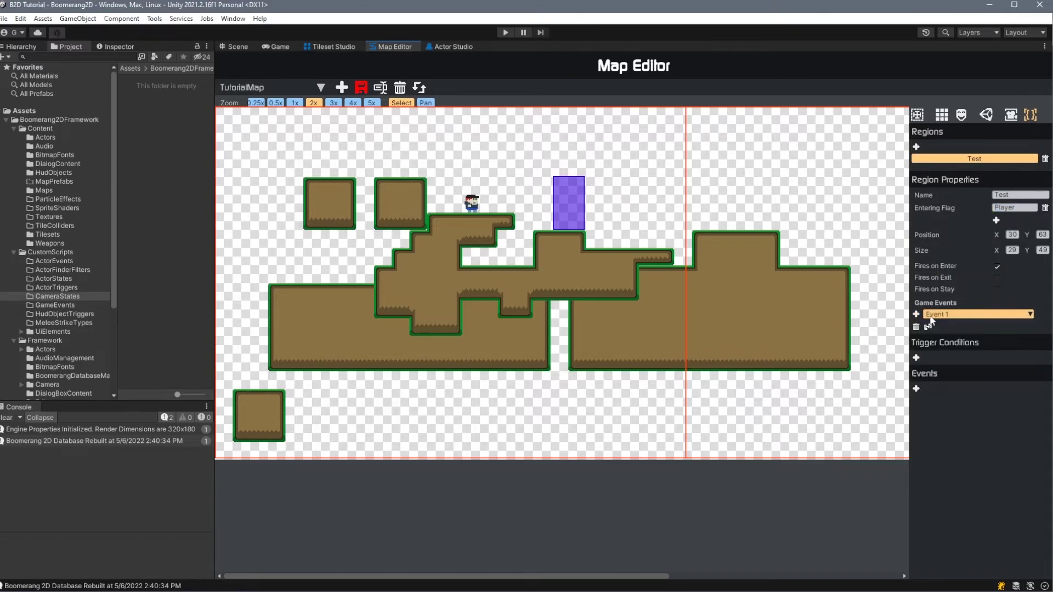
left_click(917, 387)
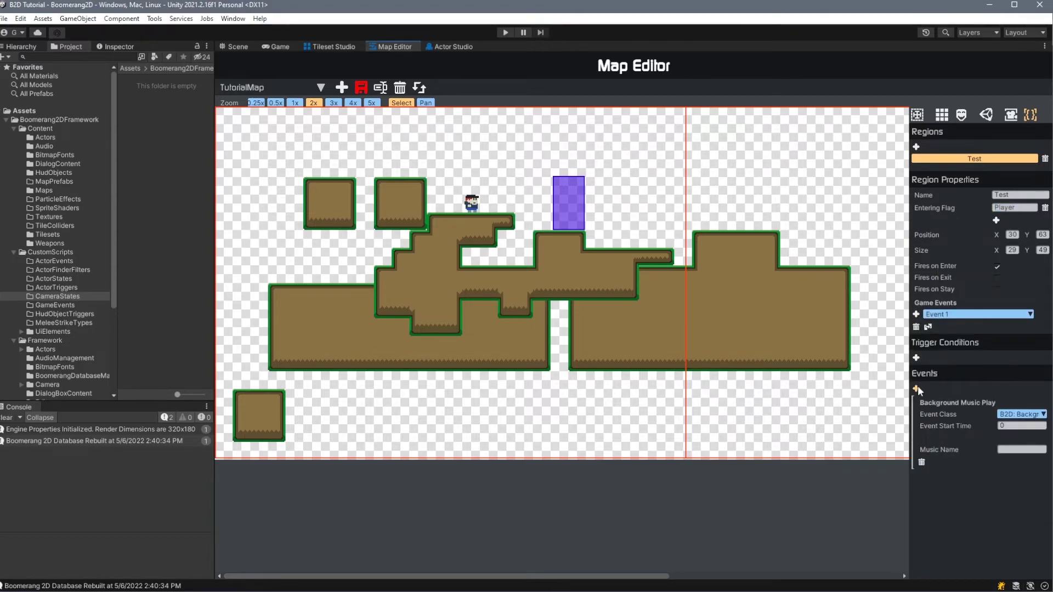
left_click(1008, 415)
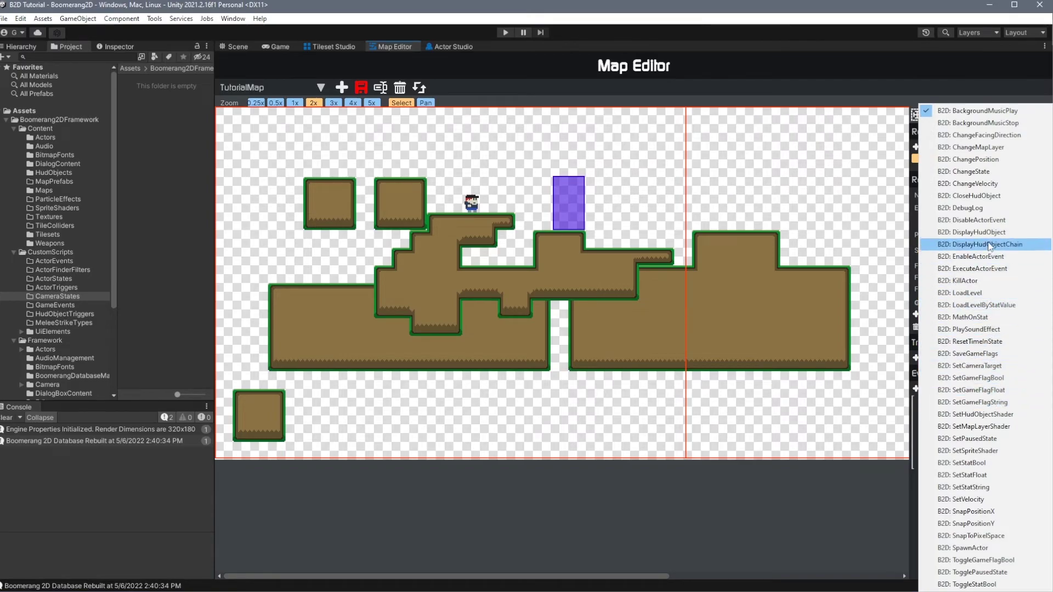
left_click(988, 208)
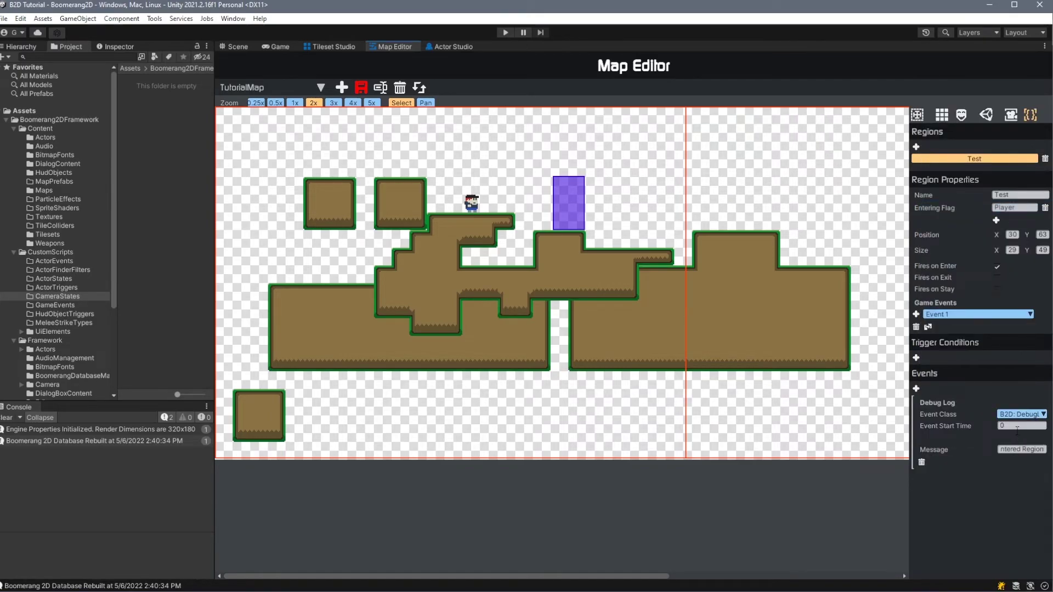
Step: Add a B2D: IsGrounded trigger condition to the region and enter Play mode
left_click(916, 357)
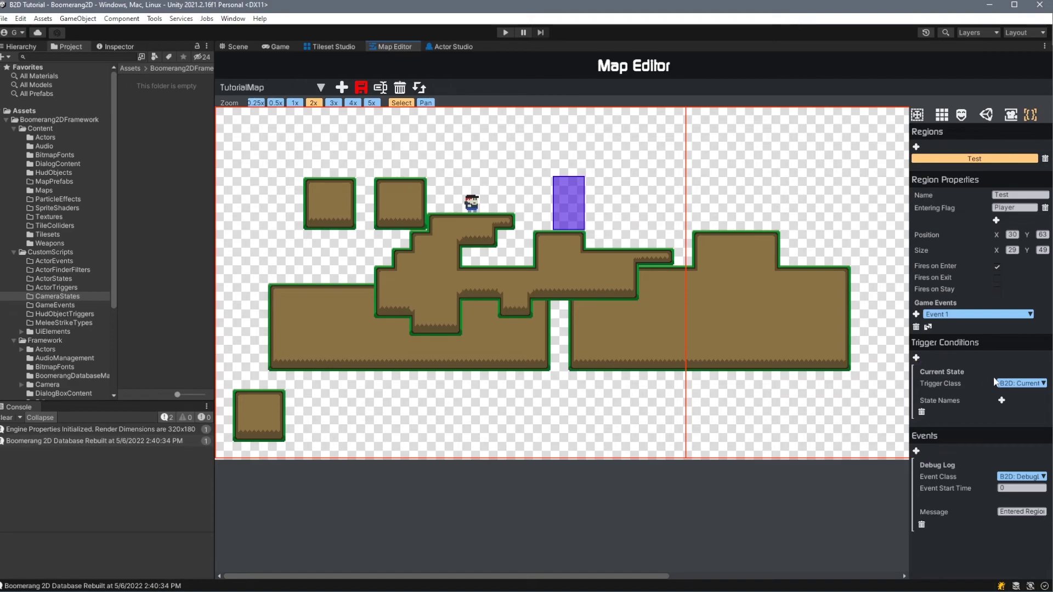
left_click(1020, 383)
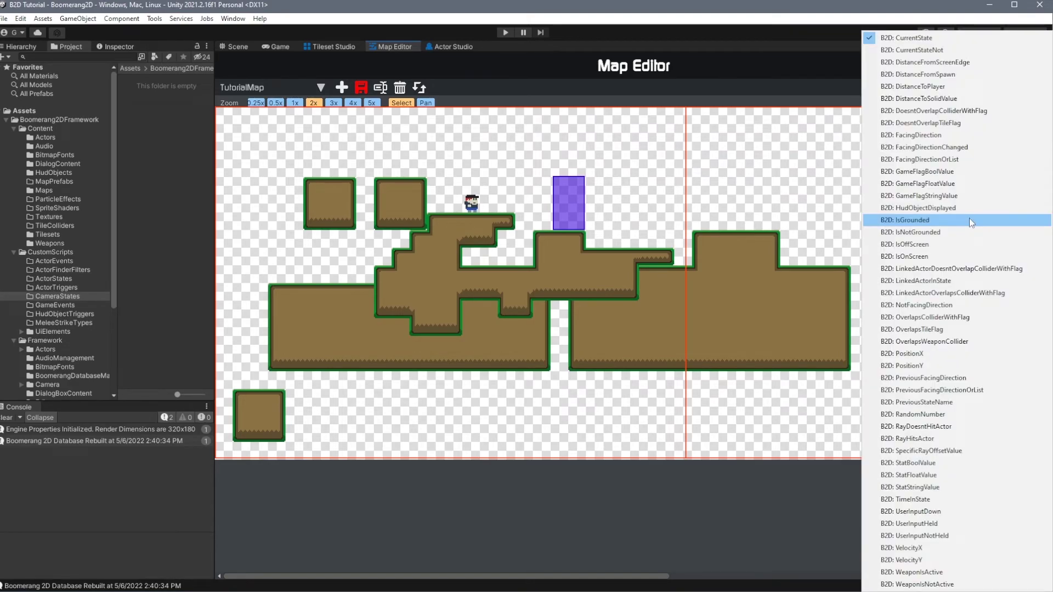
left_click(969, 219)
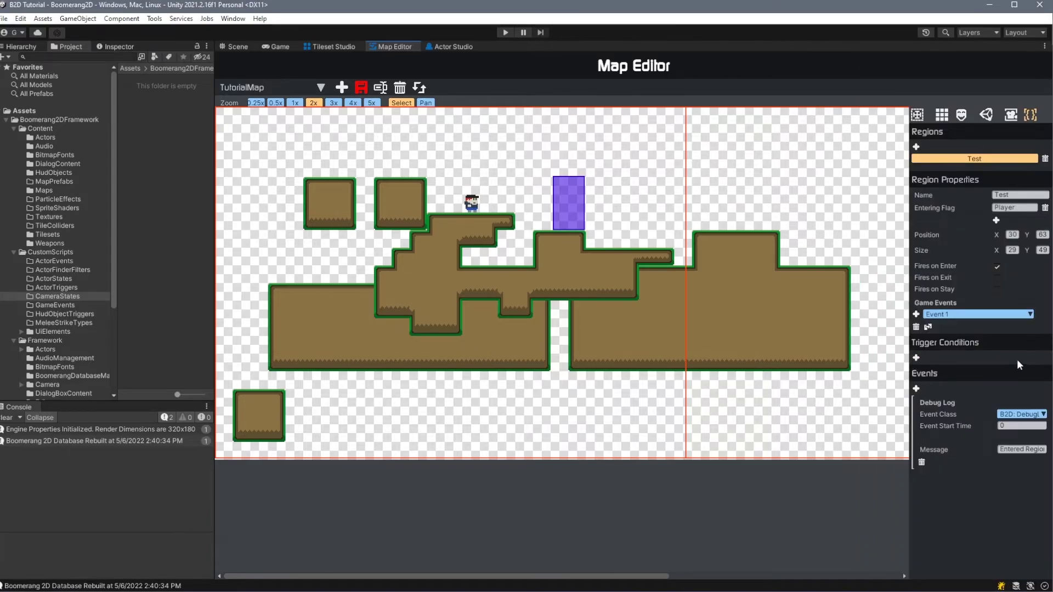
key("ctrl+p")
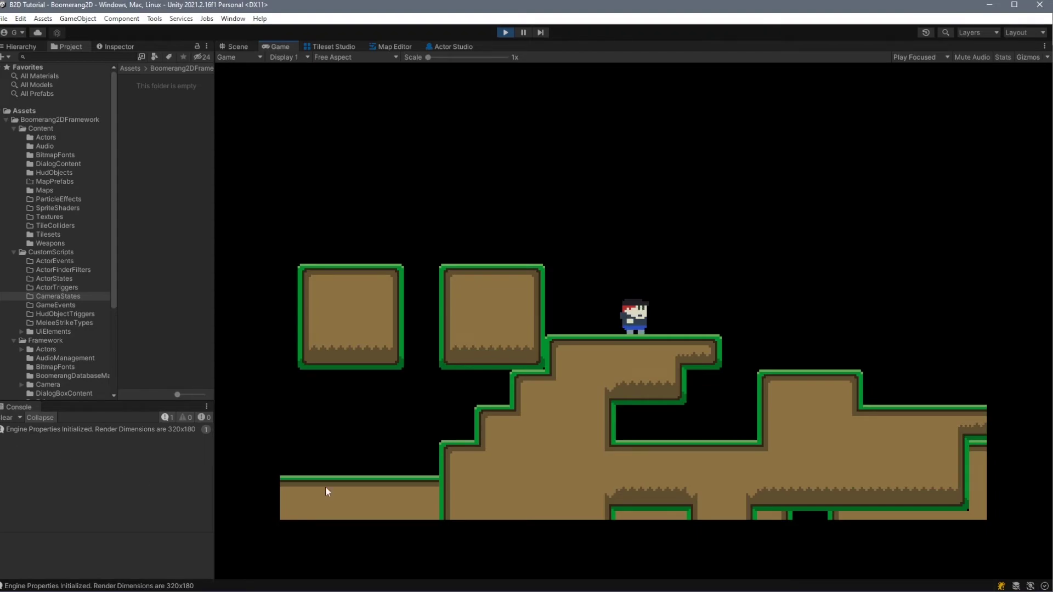
Step: Walk the player right into the Test region and back, then stop Play mode
key("Right")
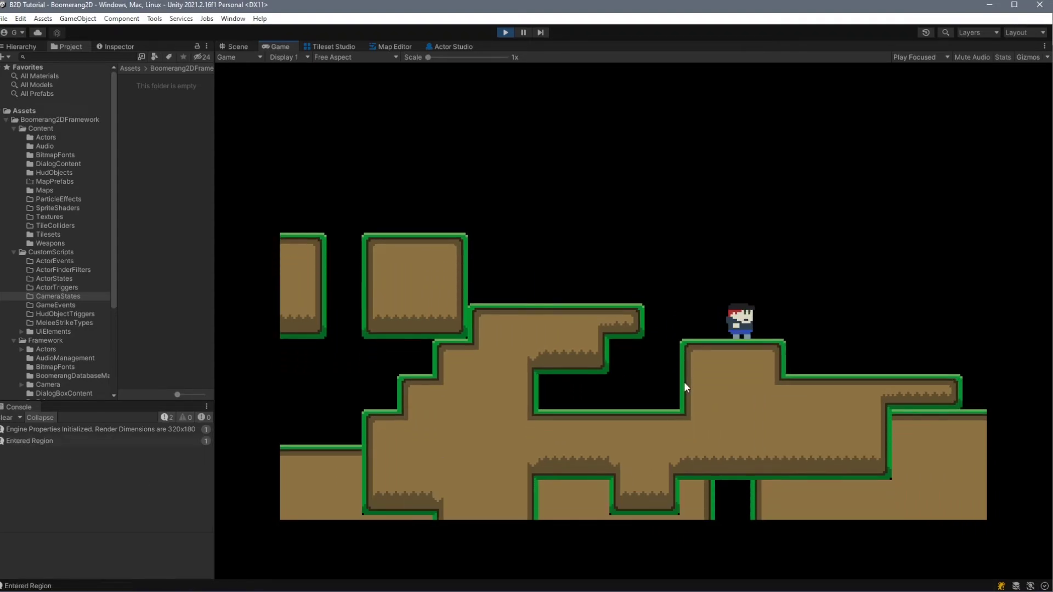
key("Right")
key("Left")
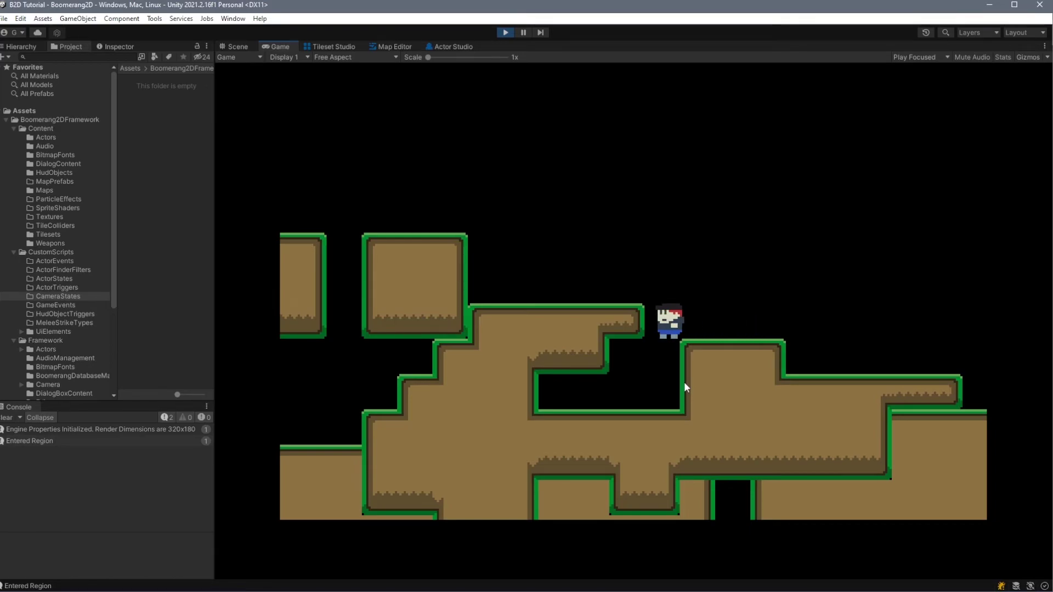
key("ctrl+p")
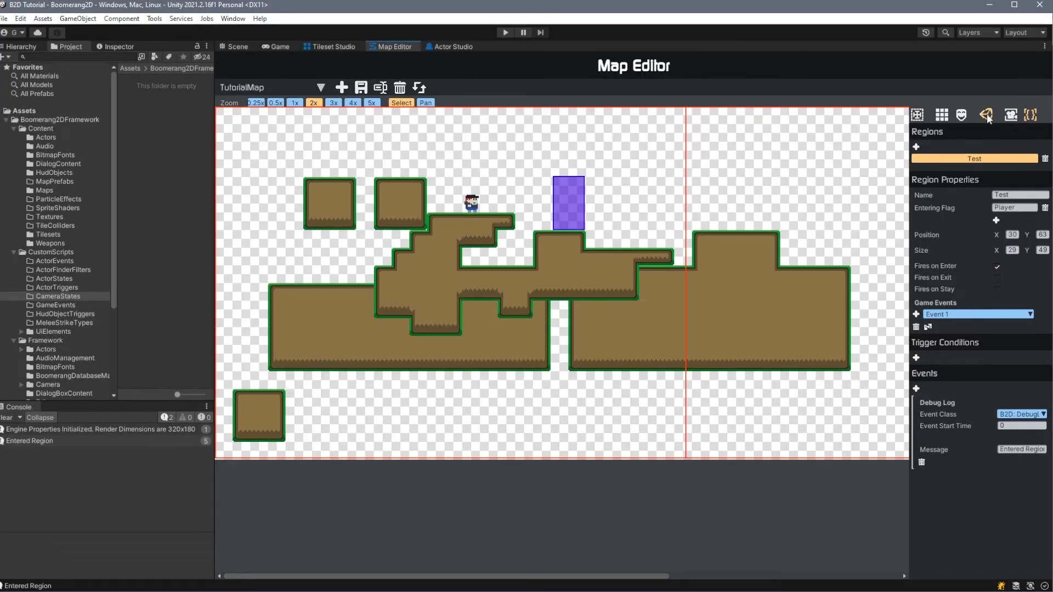
Step: Save the two-cube AbstractPrefab into the MapPrefabs folder, remove it from the scene, and return to TutorialMap
left_click(986, 113)
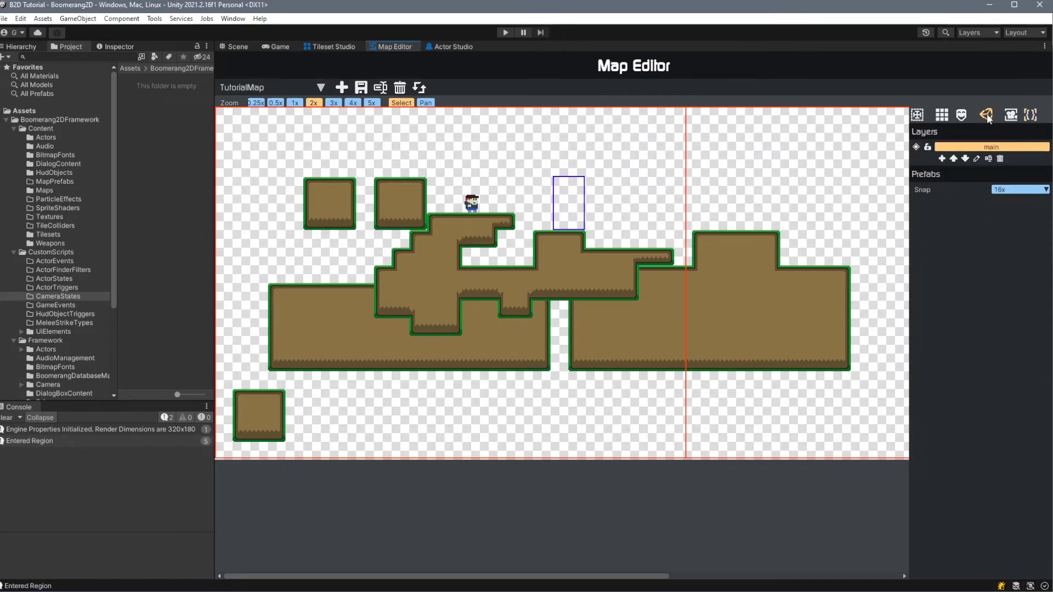
left_click(238, 47)
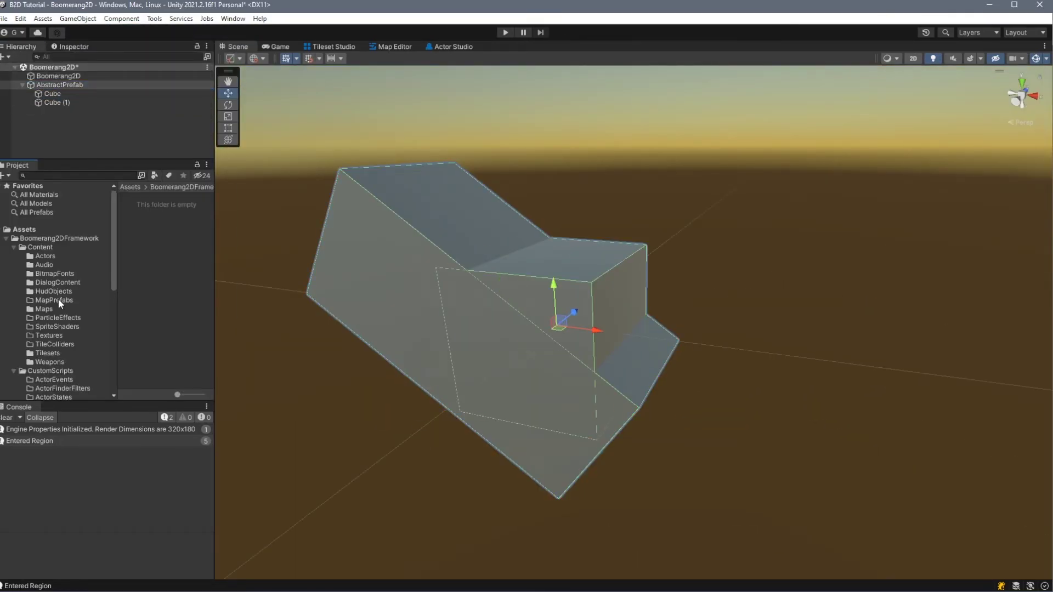
left_click(60, 302)
left_click_drag(58, 85, 143, 223)
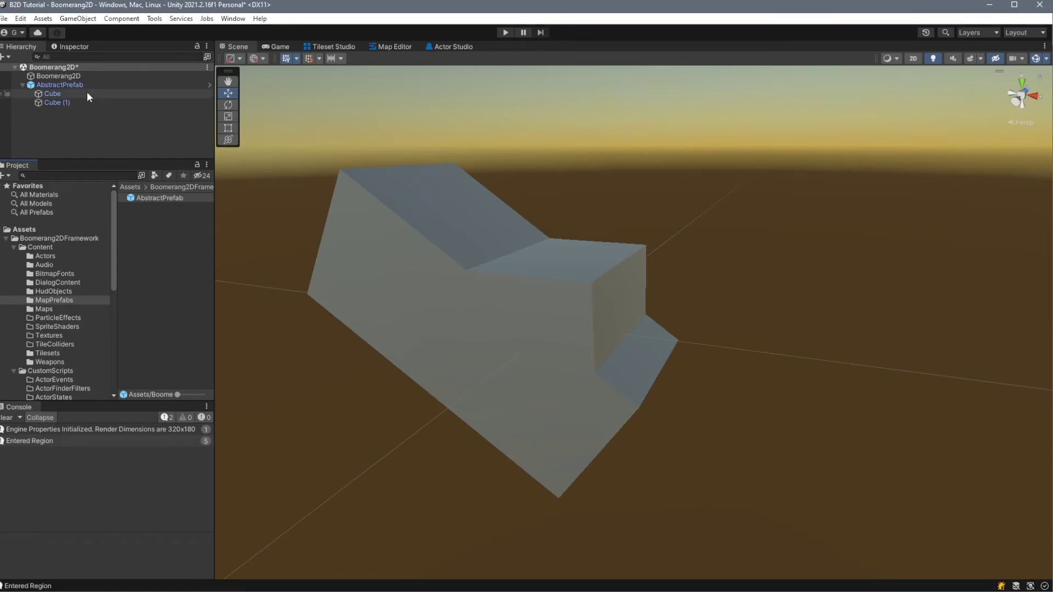
left_click(64, 86)
key("Delete")
left_click(392, 46)
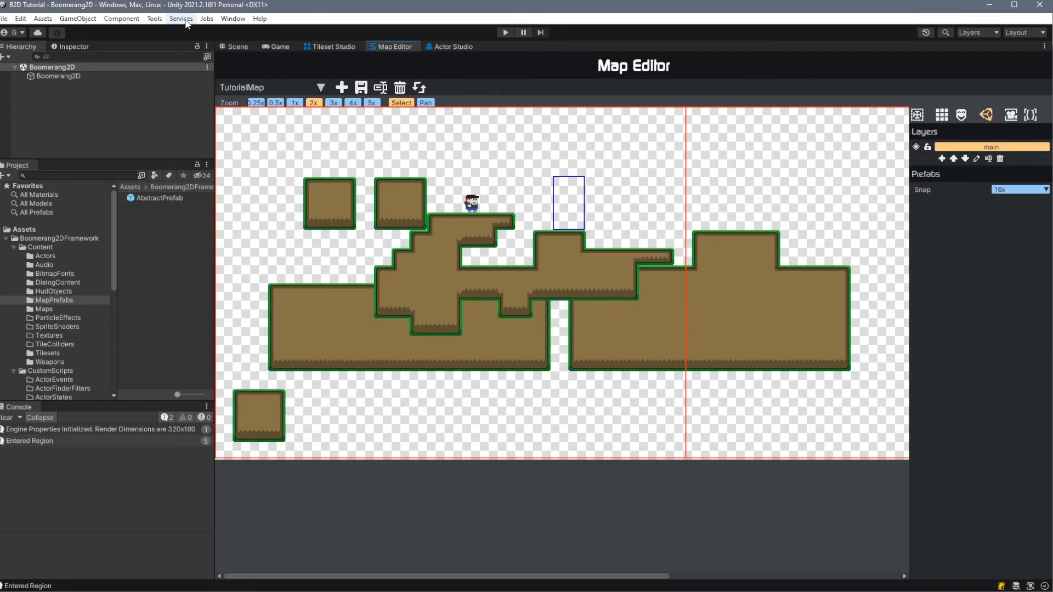
Step: Rebuild the Boomerang2D reference database from the Tools menu
left_click(225, 19)
left_click(150, 19)
mouse_move(185, 31)
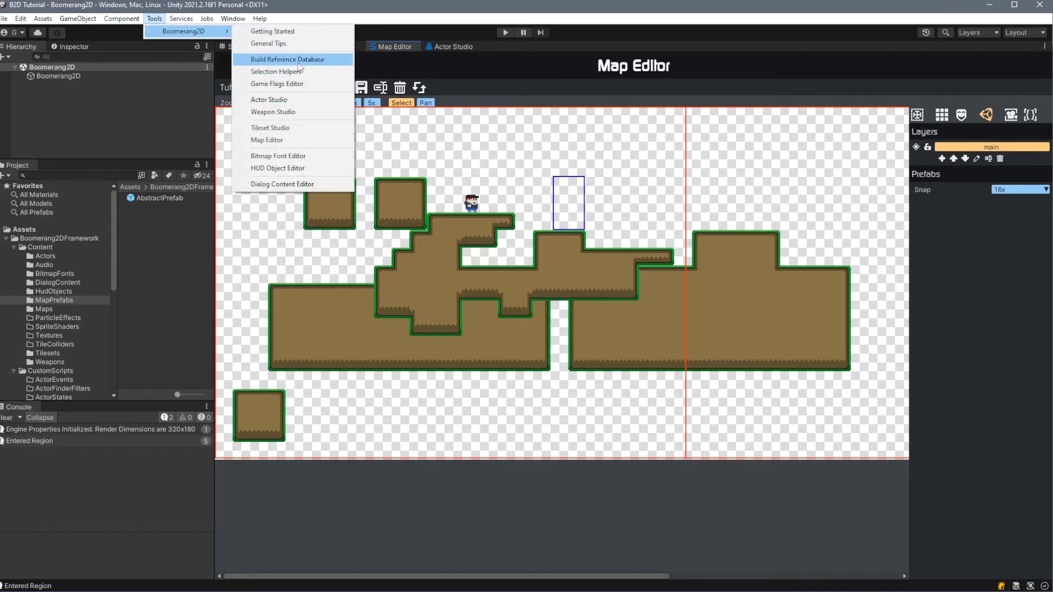
left_click(298, 61)
Step: Place AbstractPrefab on TutorialMap above the character and run the game to view it
left_click(1012, 206)
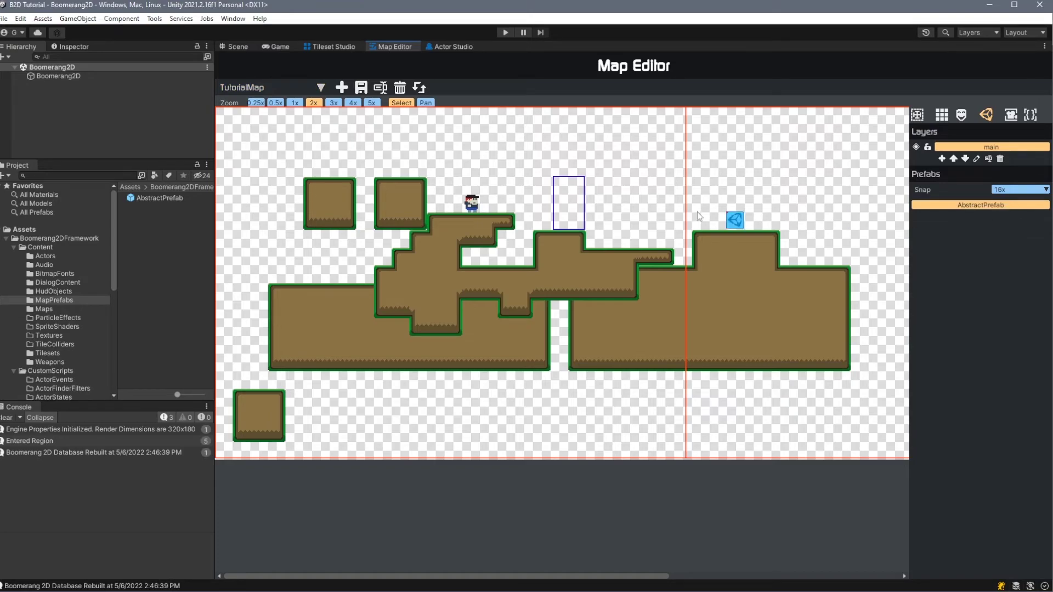
left_click(512, 167)
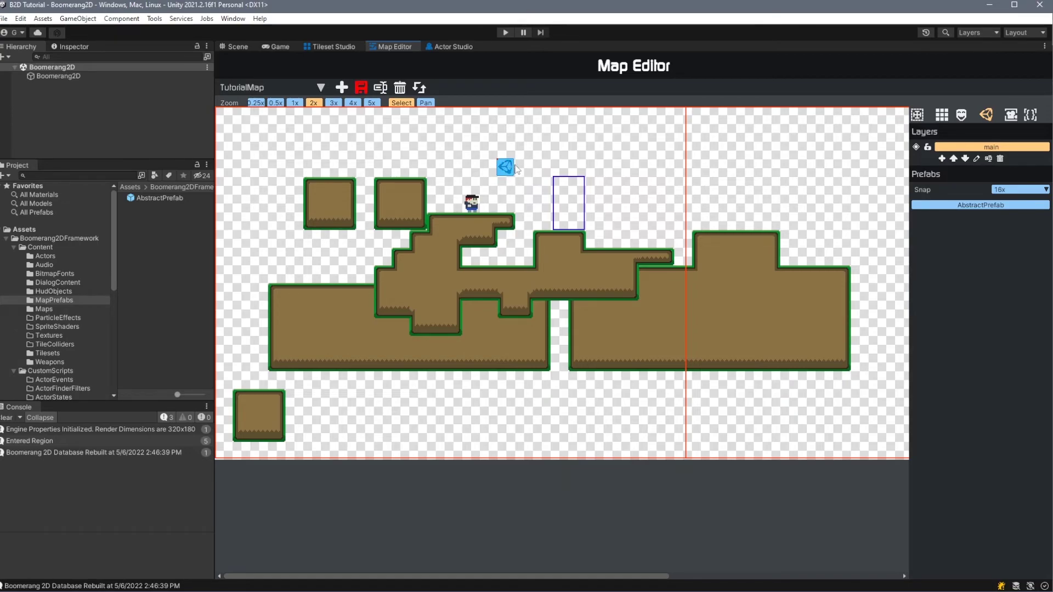
key("ctrl+p")
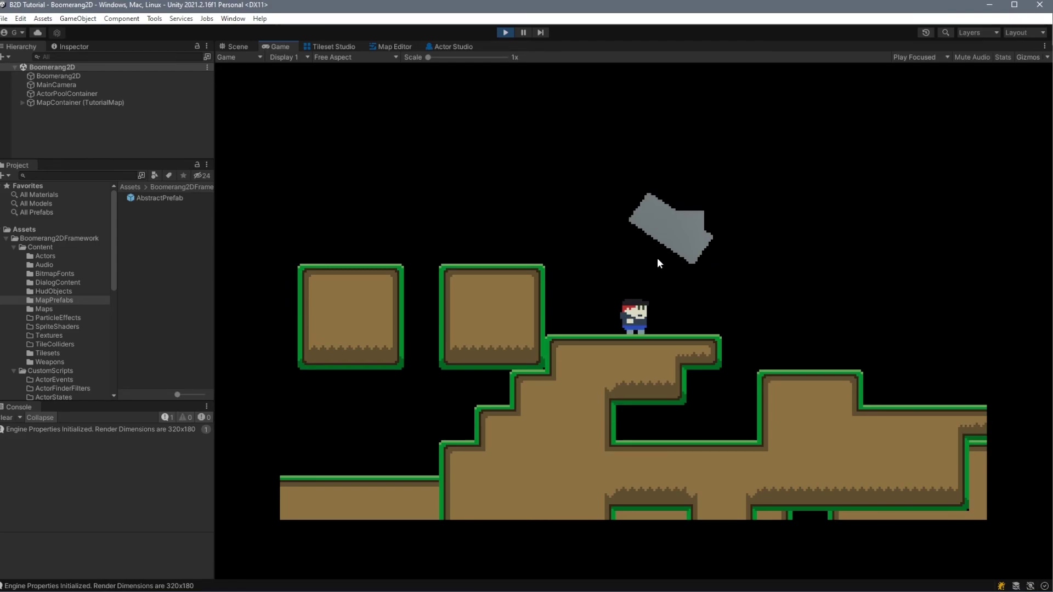
Step: Switch from the running game back to the Map Editor showing TutorialMap
left_click(395, 46)
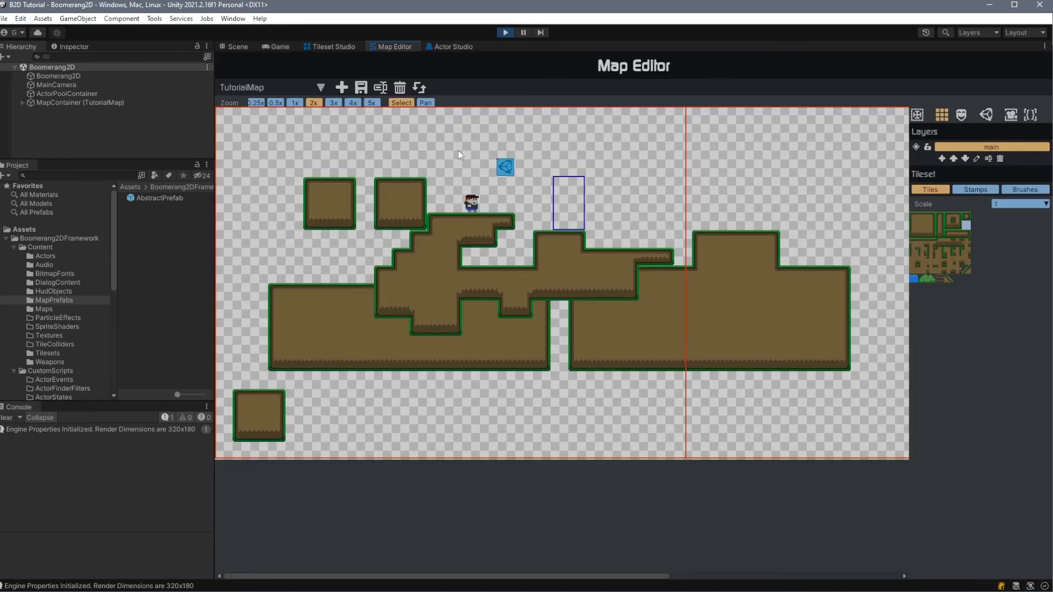
Step: Load demoTown and display the skyClouds layer's properties with its autoscrolling cloud stamp
left_click(241, 87)
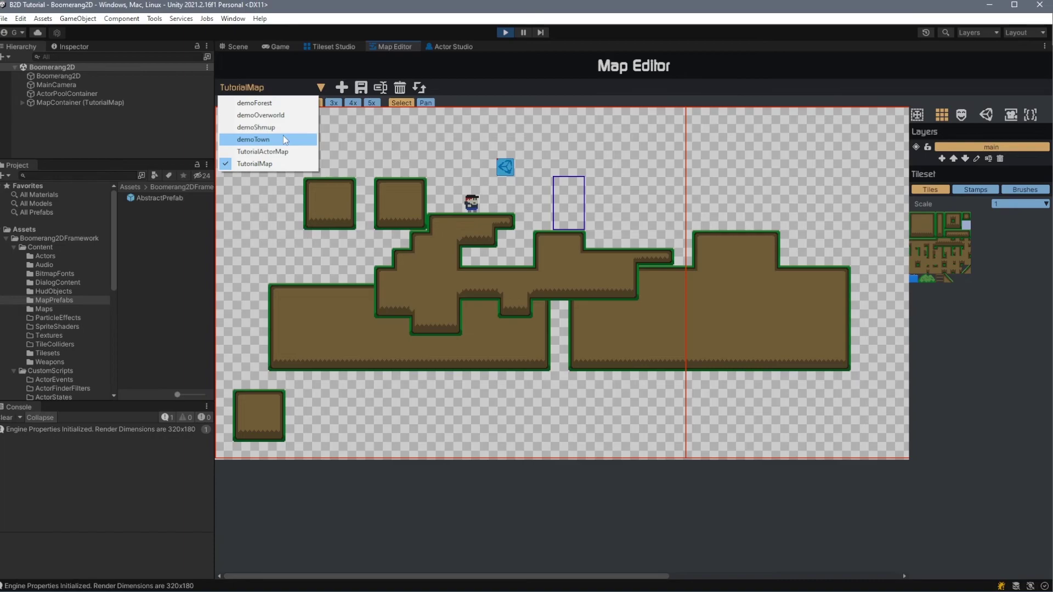
left_click(253, 140)
left_click(996, 155)
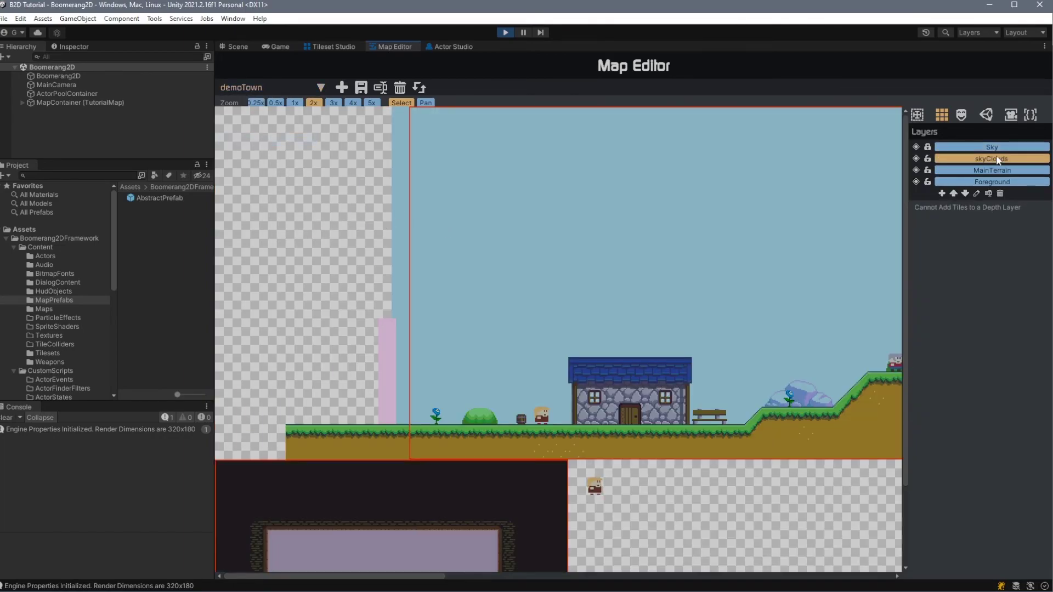
left_click(976, 194)
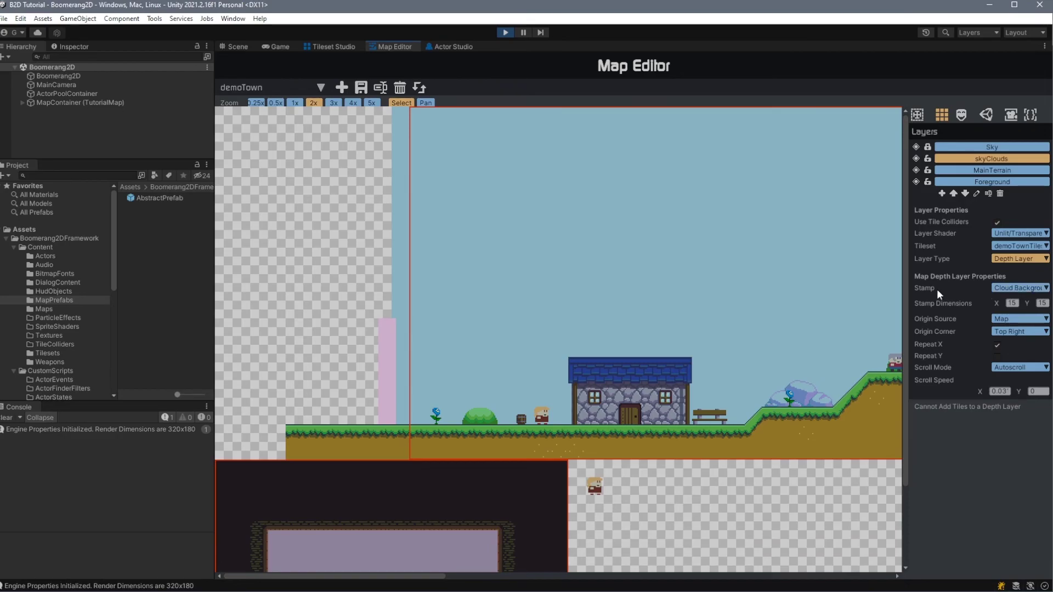
left_click(994, 288)
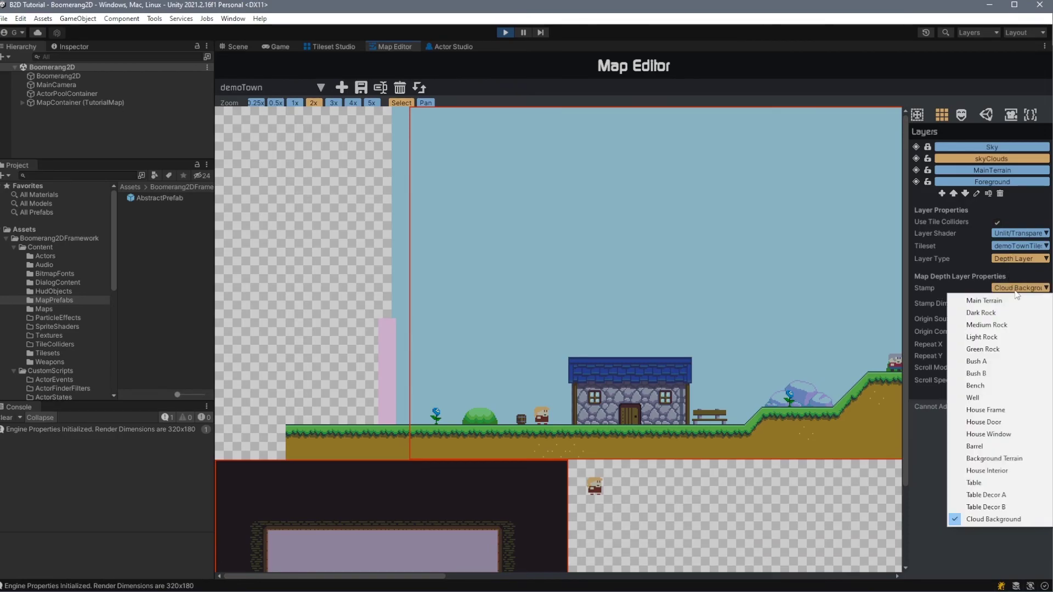
left_click(993, 519)
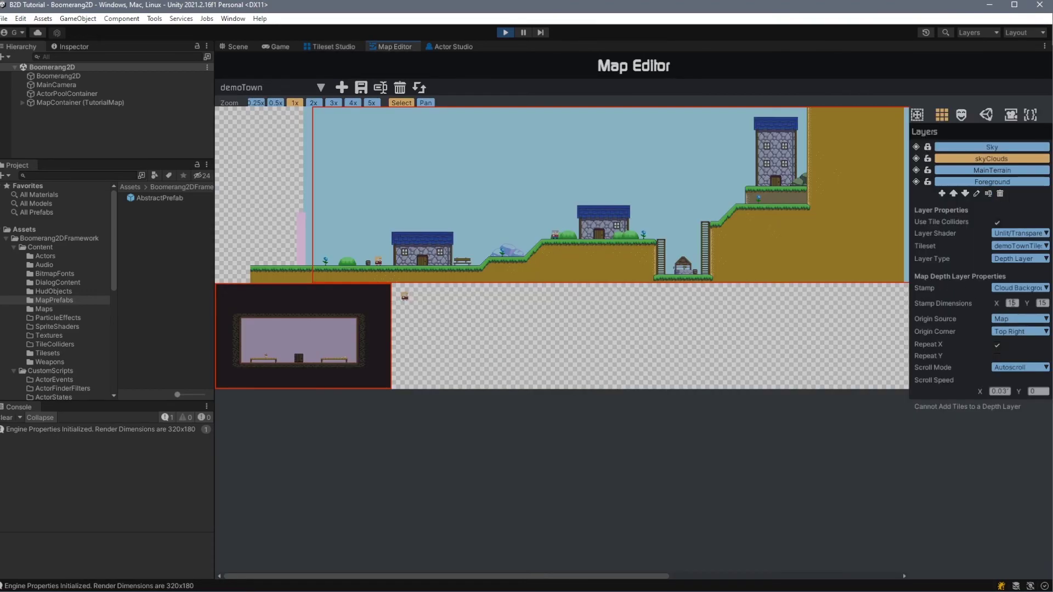
left_click(1024, 324)
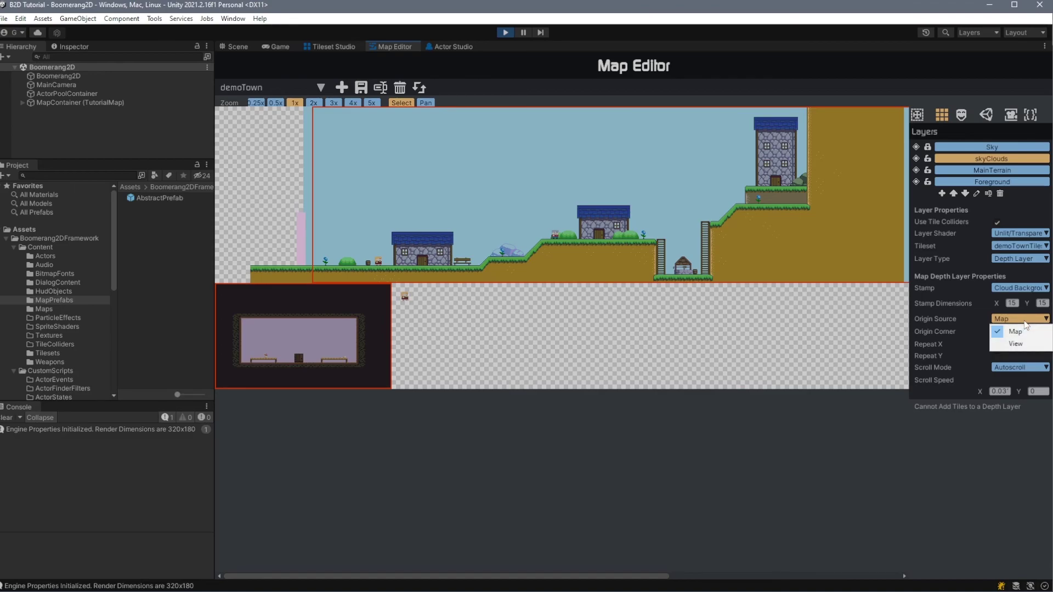
left_click(1015, 331)
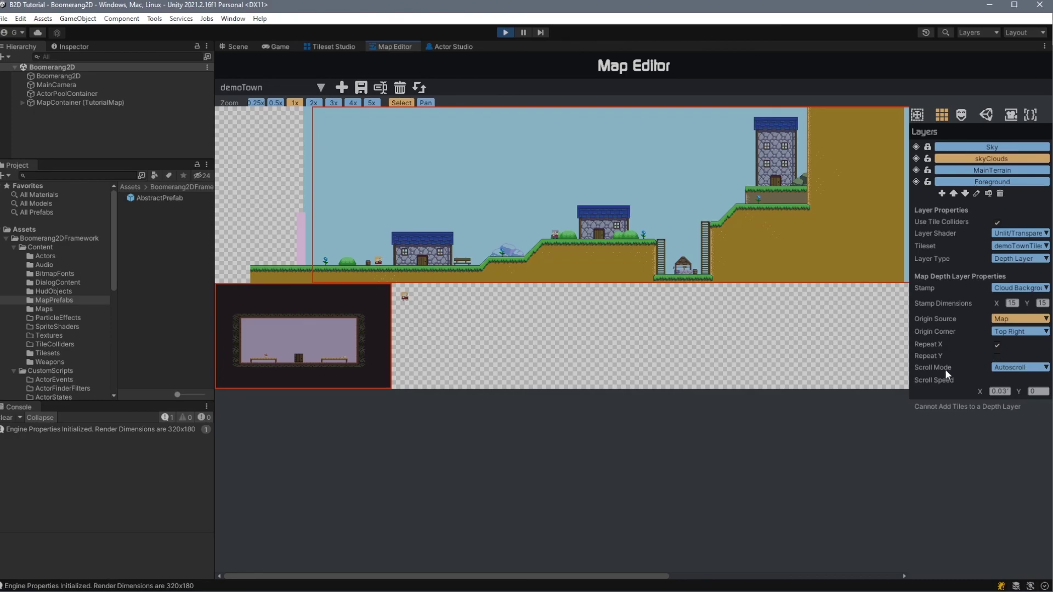
left_click(1028, 368)
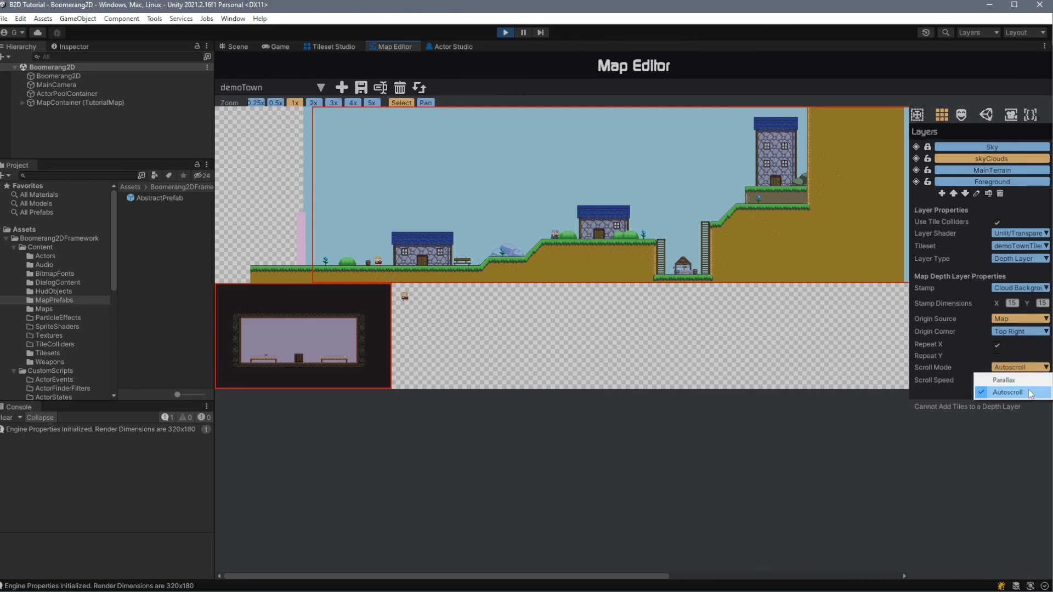
left_click(1020, 453)
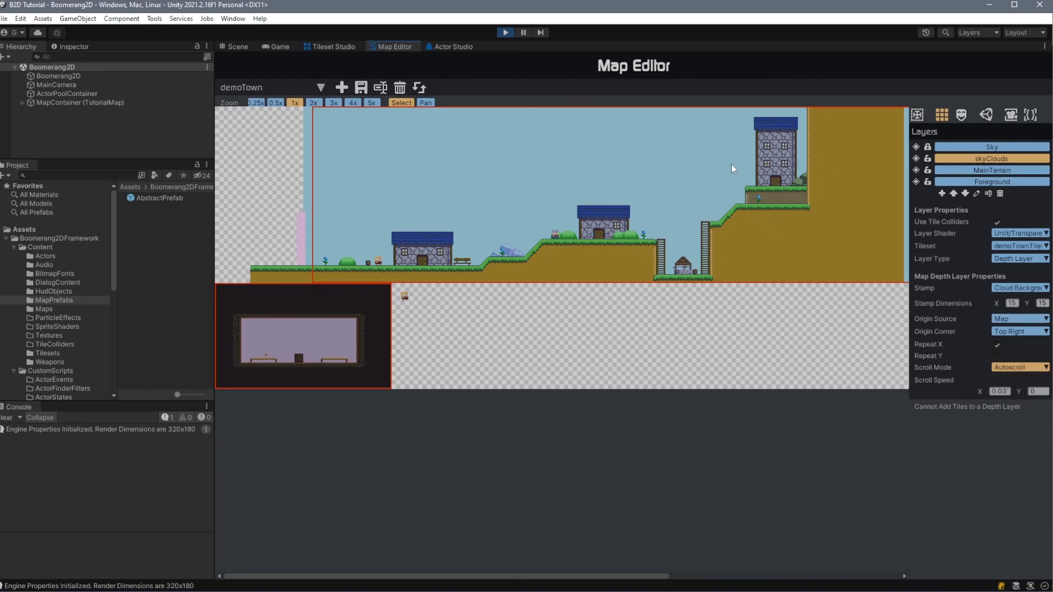
left_click(1012, 366)
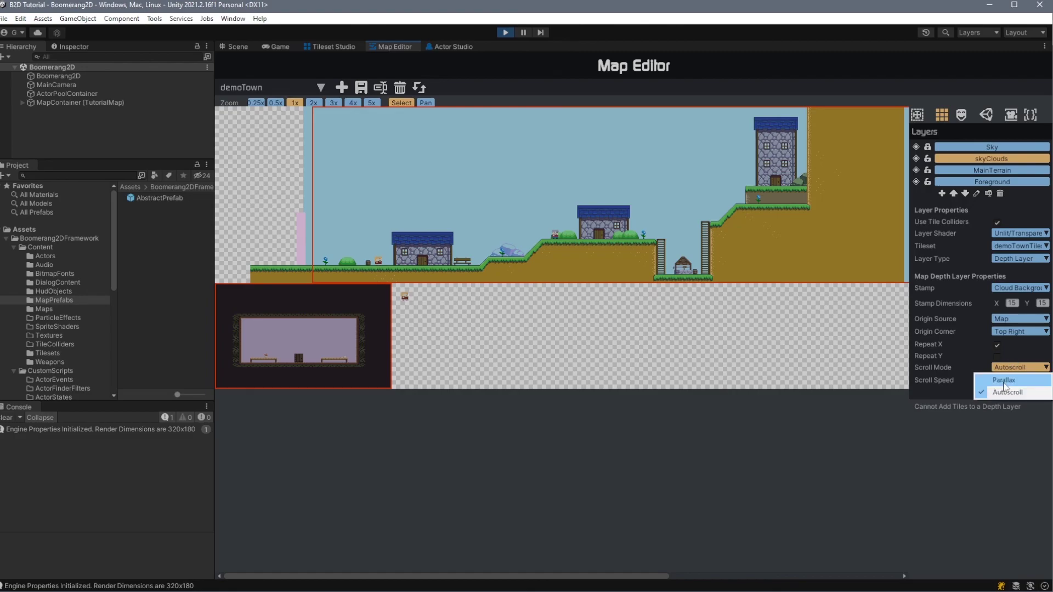
left_click(620, 348)
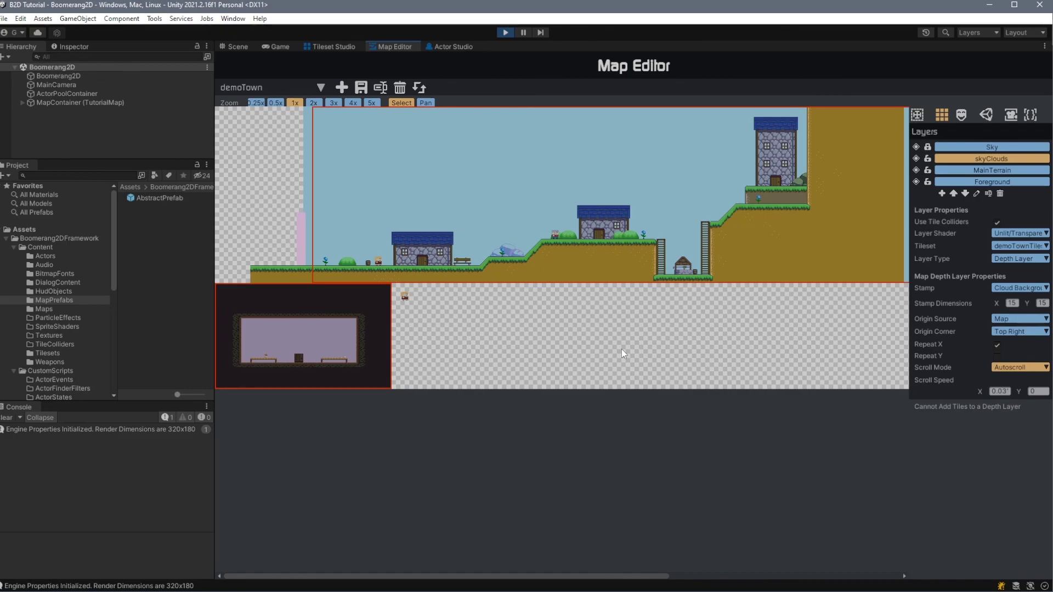